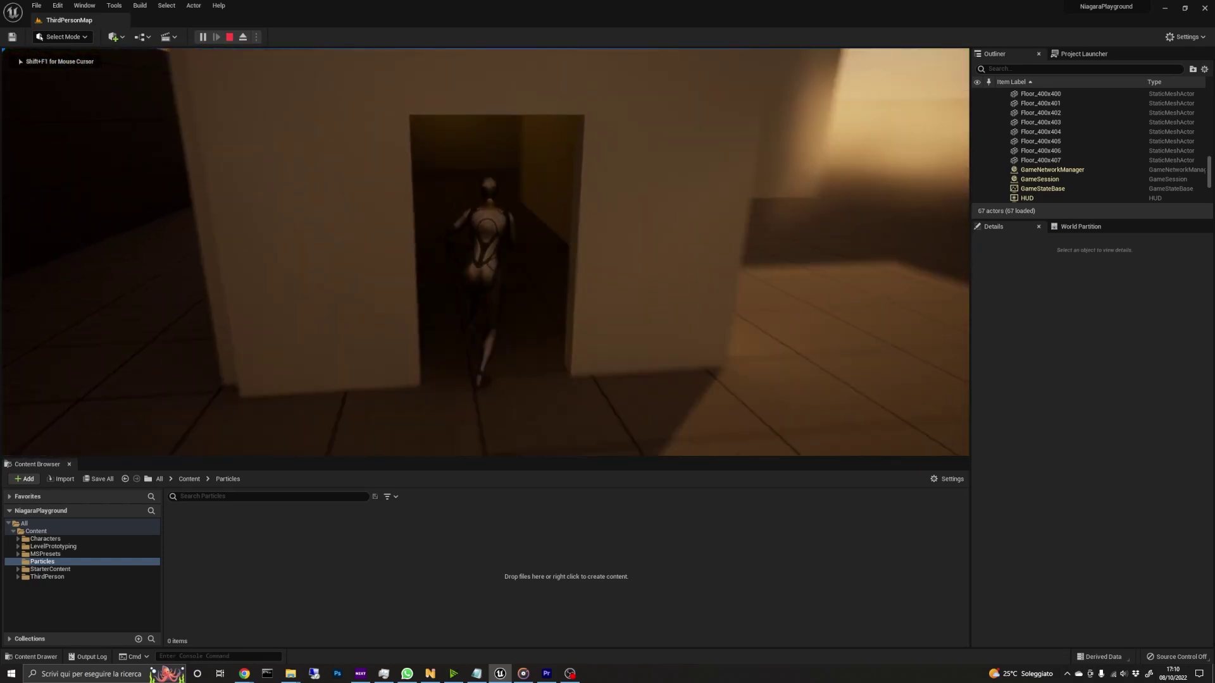
{"action": "key", "text": "w"}
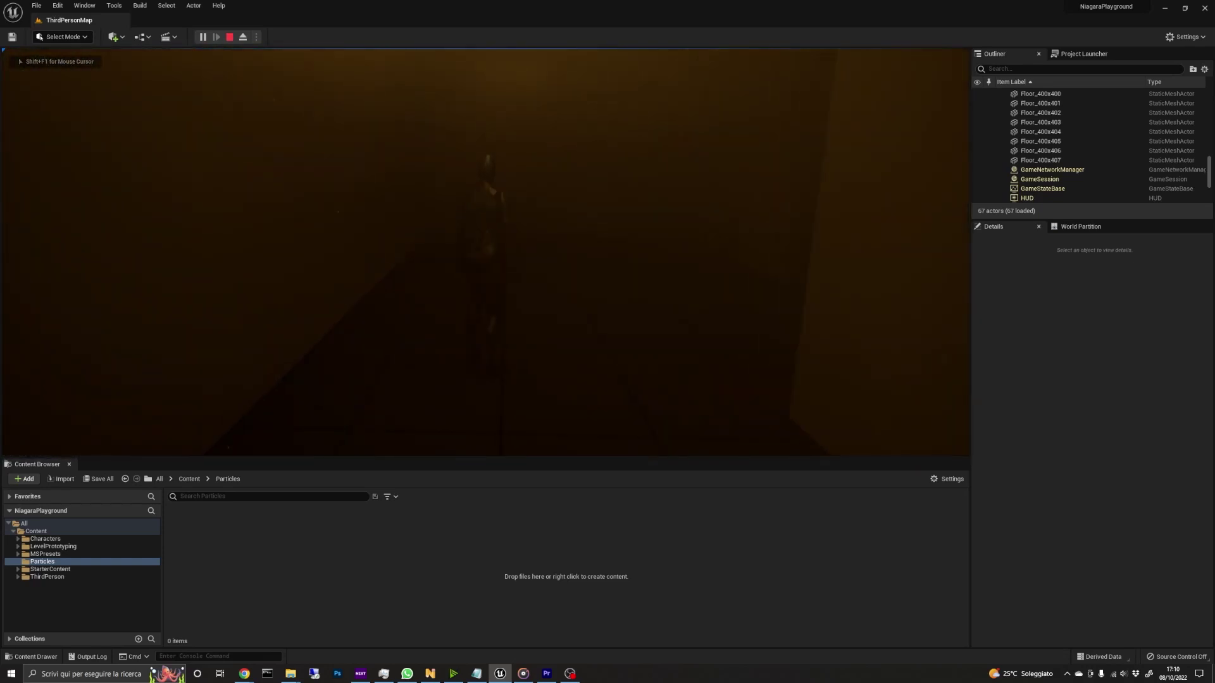
Run the character through the dark room and back outside to examine the dust particles in fog, and end the play session.
{"action": "key", "text": "a"}
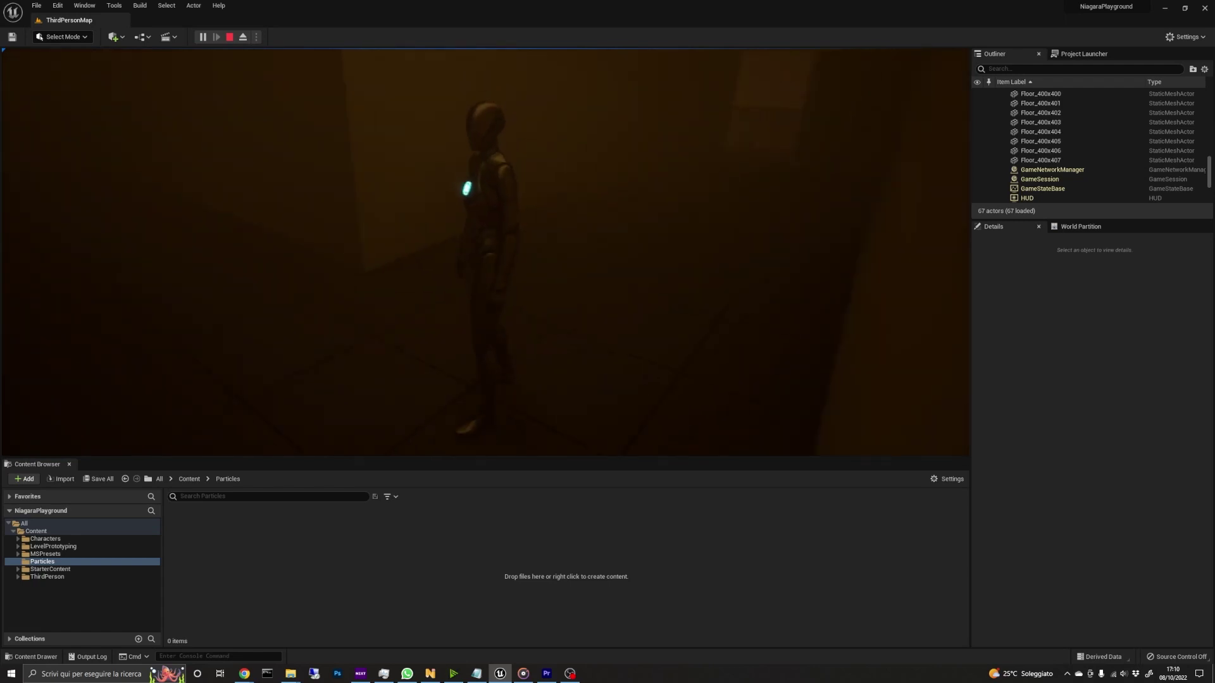
{"action": "key", "text": "w"}
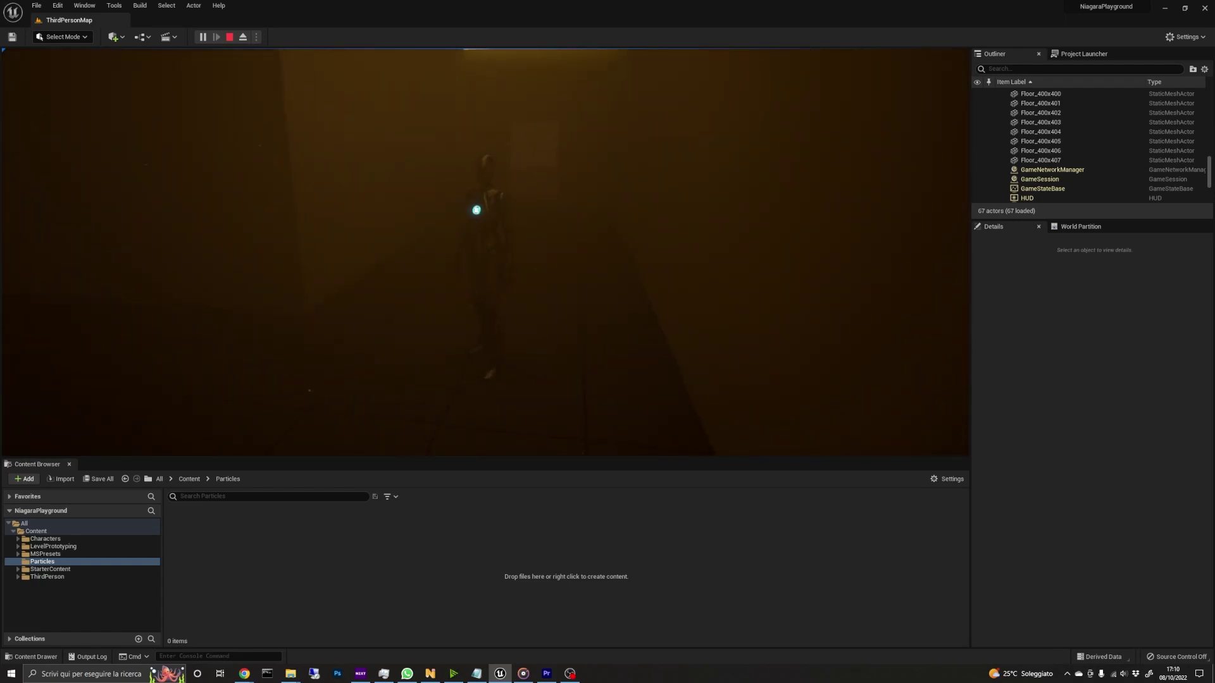
{"action": "key", "text": "s"}
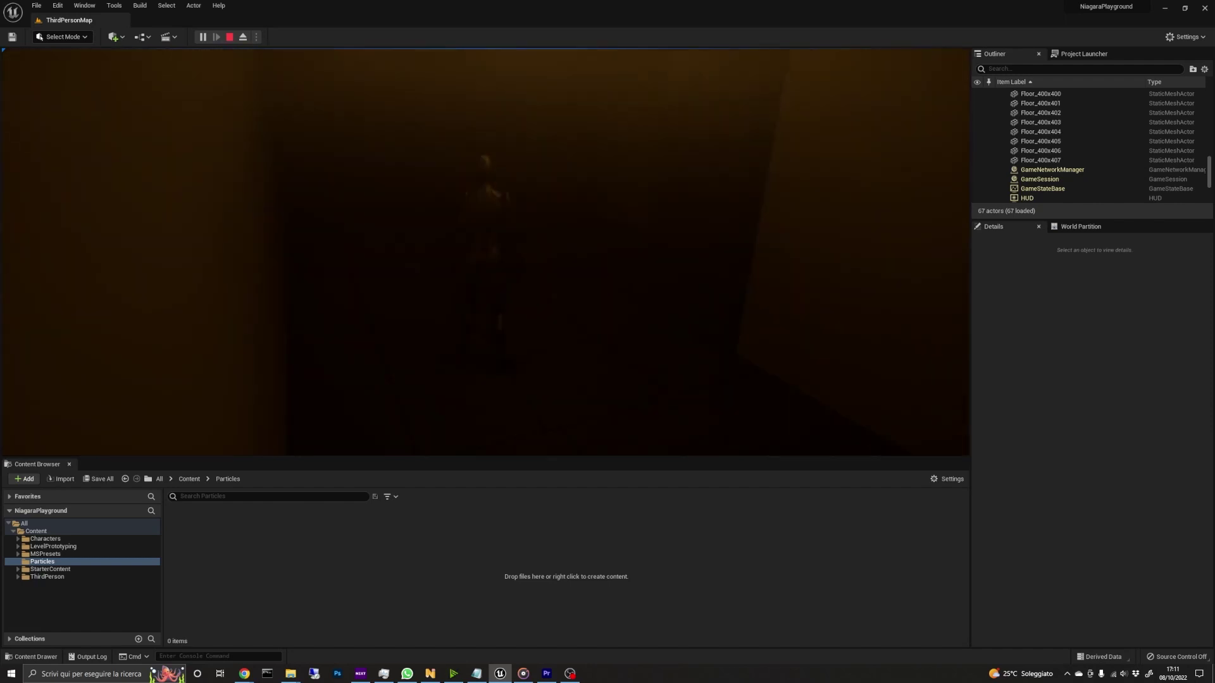
{"action": "key", "text": "w"}
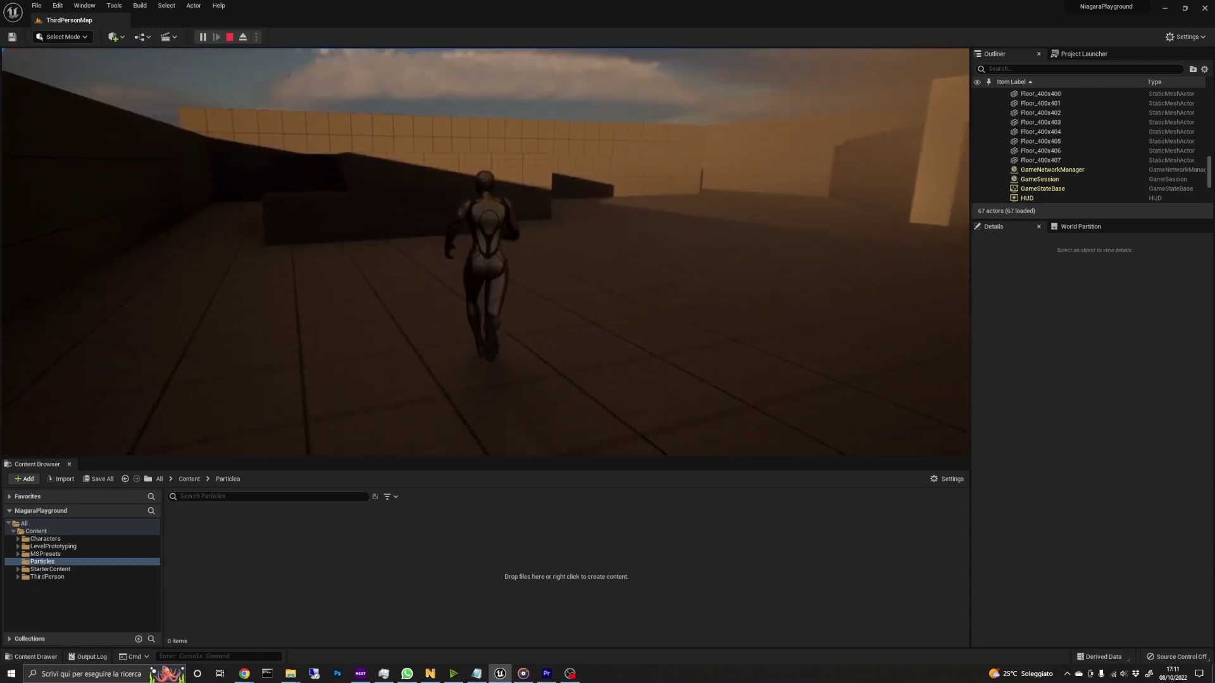
{"action": "key", "text": "Escape"}
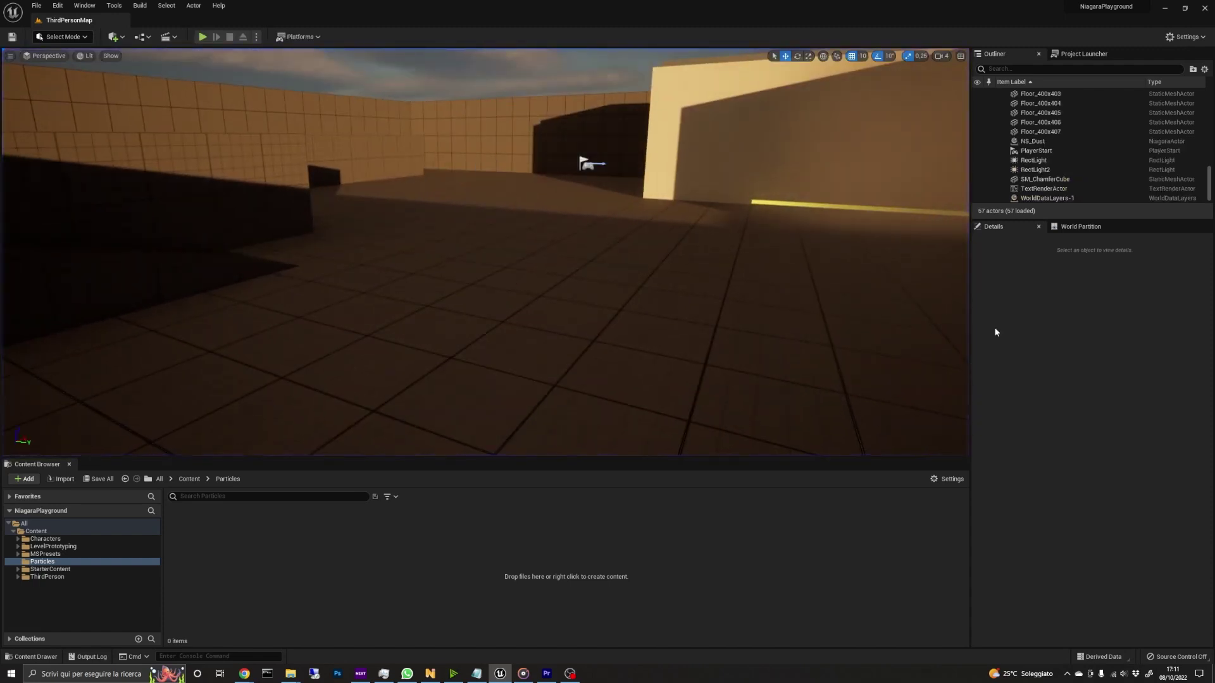
Find the ExponentialHeightFog actor and toggle its Volumetric Fog off and back on to compare the scene, clearing the property filter.
{"action": "left_click", "coordinate": [1054, 67]}
{"action": "type", "text": "ex"}
{"action": "left_click", "coordinate": [1056, 112]}
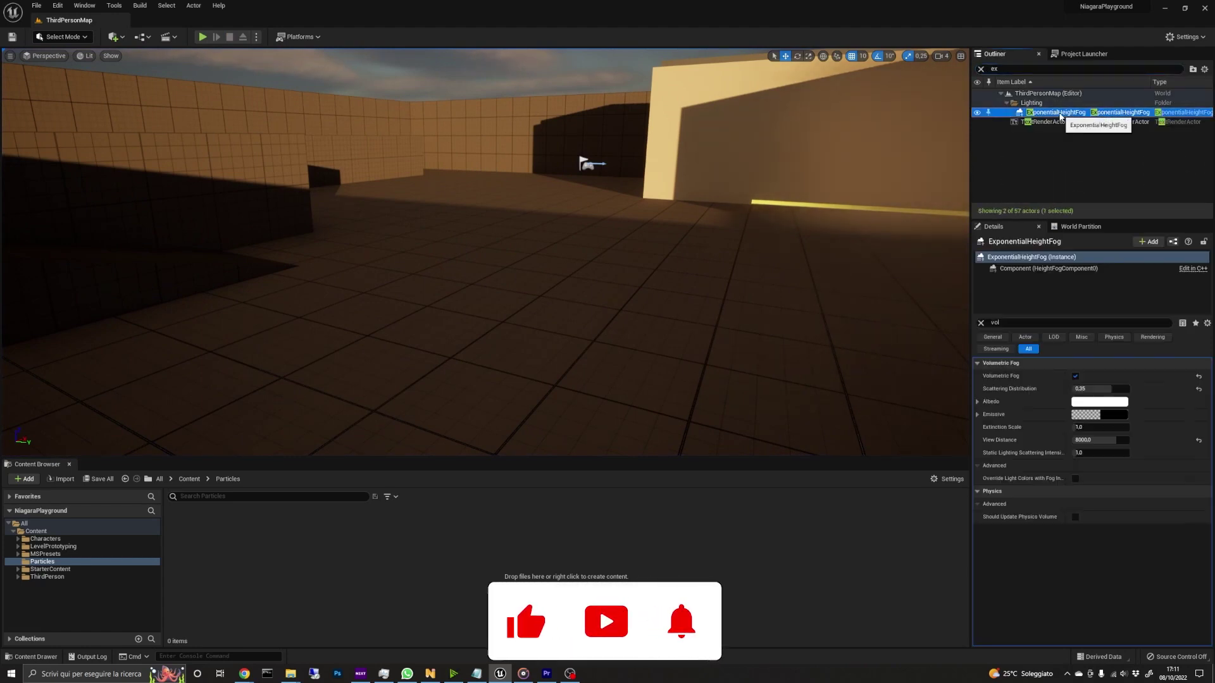
{"action": "left_click", "coordinate": [1014, 322]}
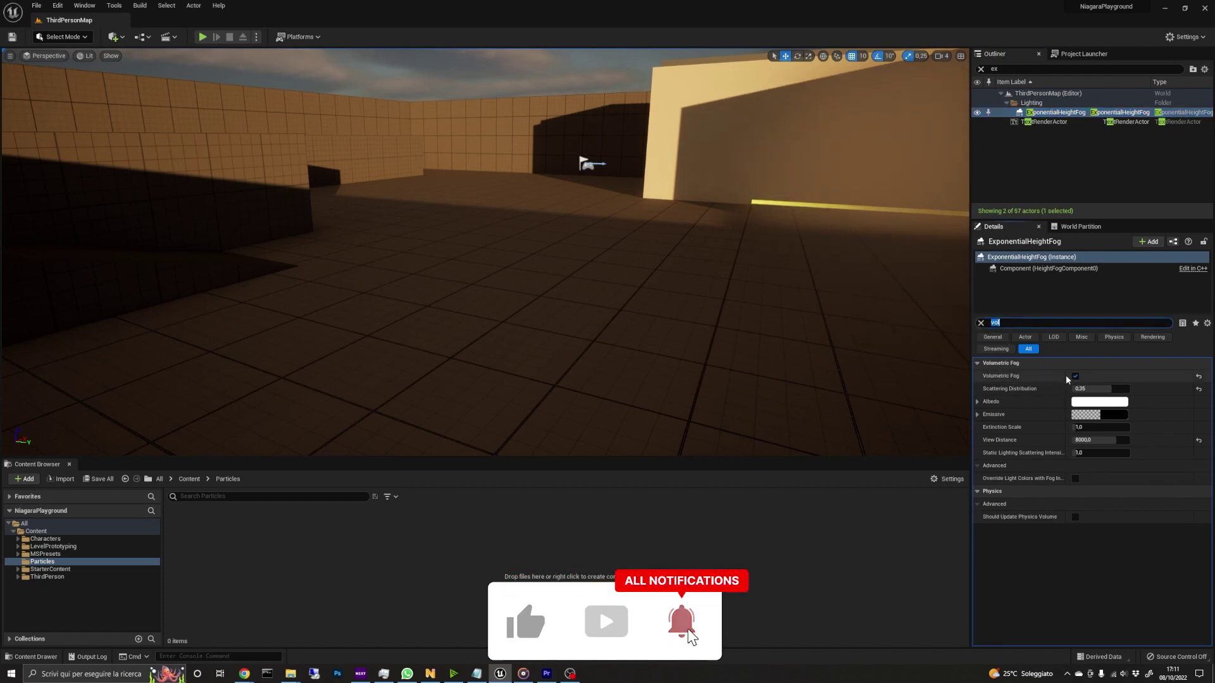
{"action": "right_click_drag", "start_coordinate": [822, 370], "coordinate": [658, 375]}
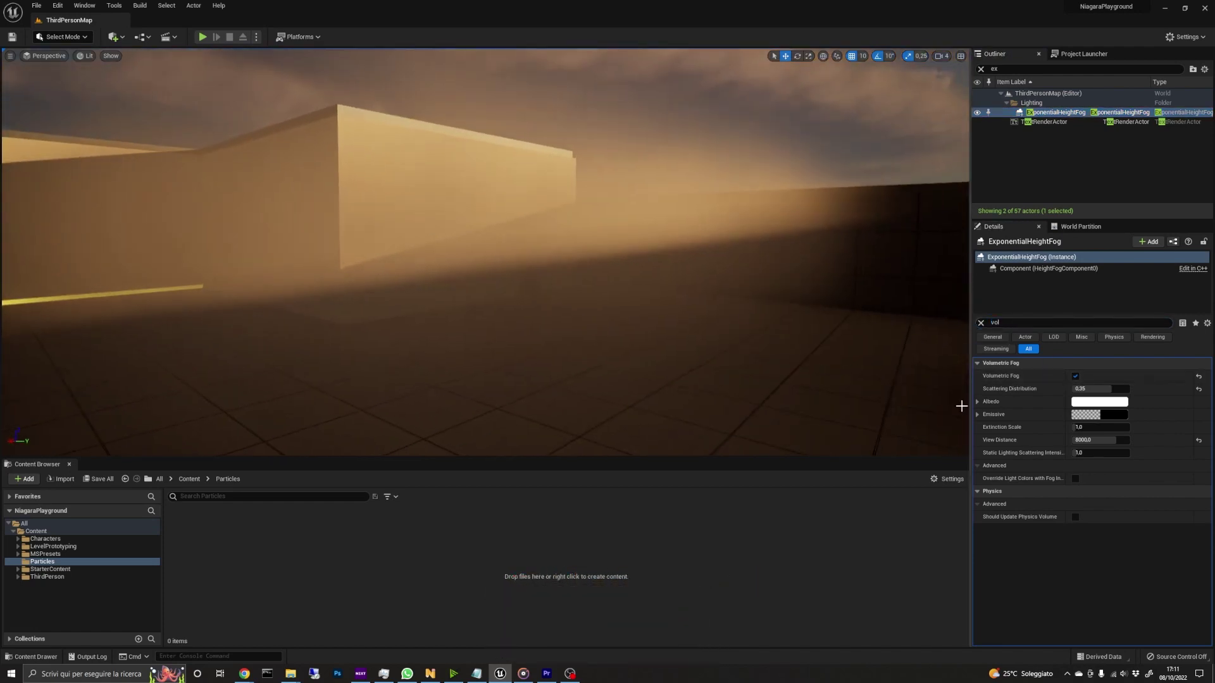
{"action": "left_click", "coordinate": [1075, 376]}
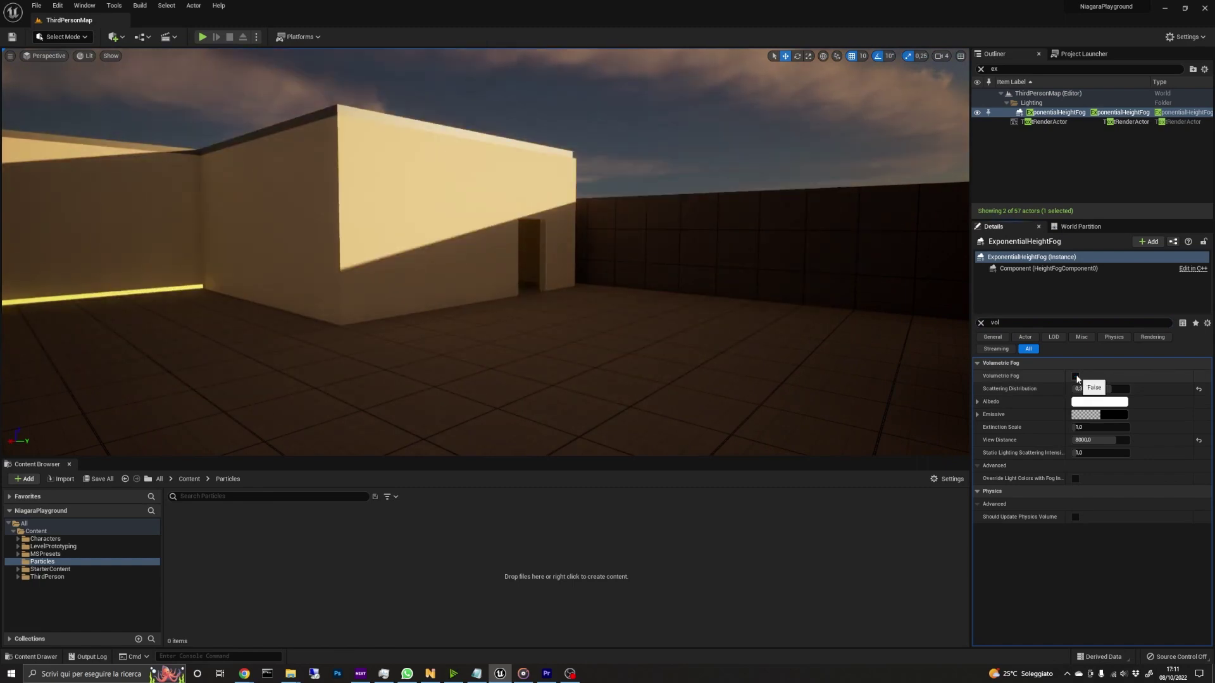
{"action": "left_click", "coordinate": [1076, 376]}
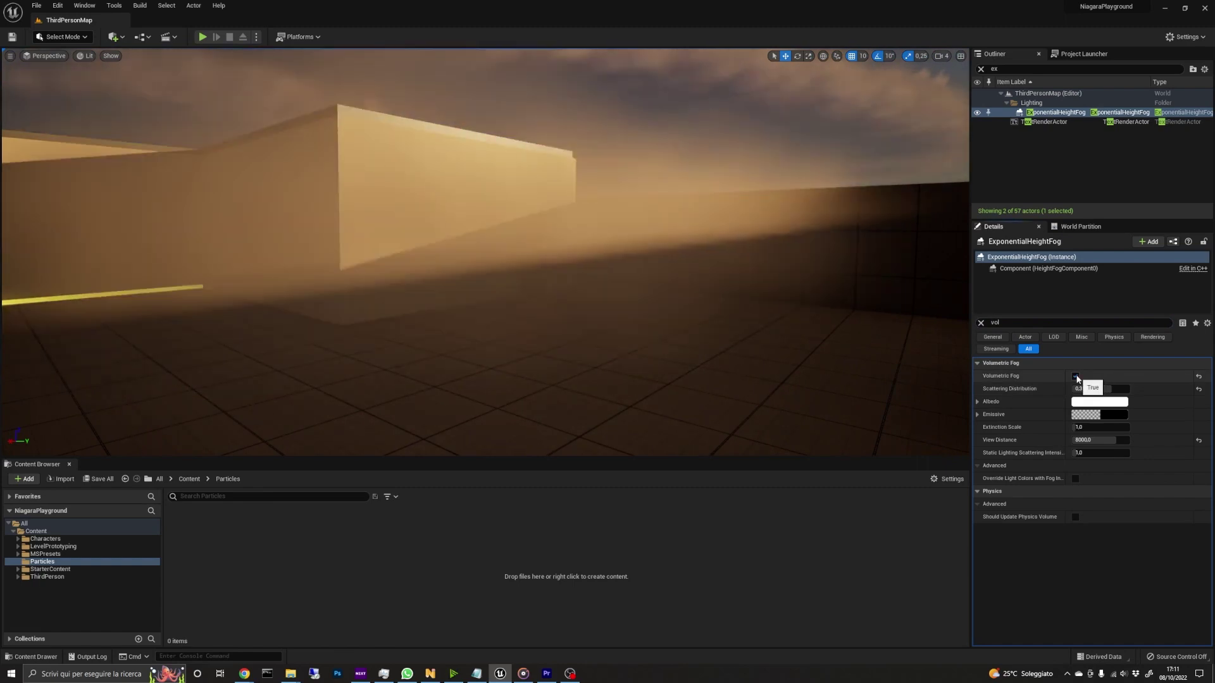
{"action": "left_click", "coordinate": [981, 322]}
Create a Niagara system in the Particles folder from the Hanging Particulates emitter template and name it NS_FogDust.
{"action": "right_click", "coordinate": [275, 560]}
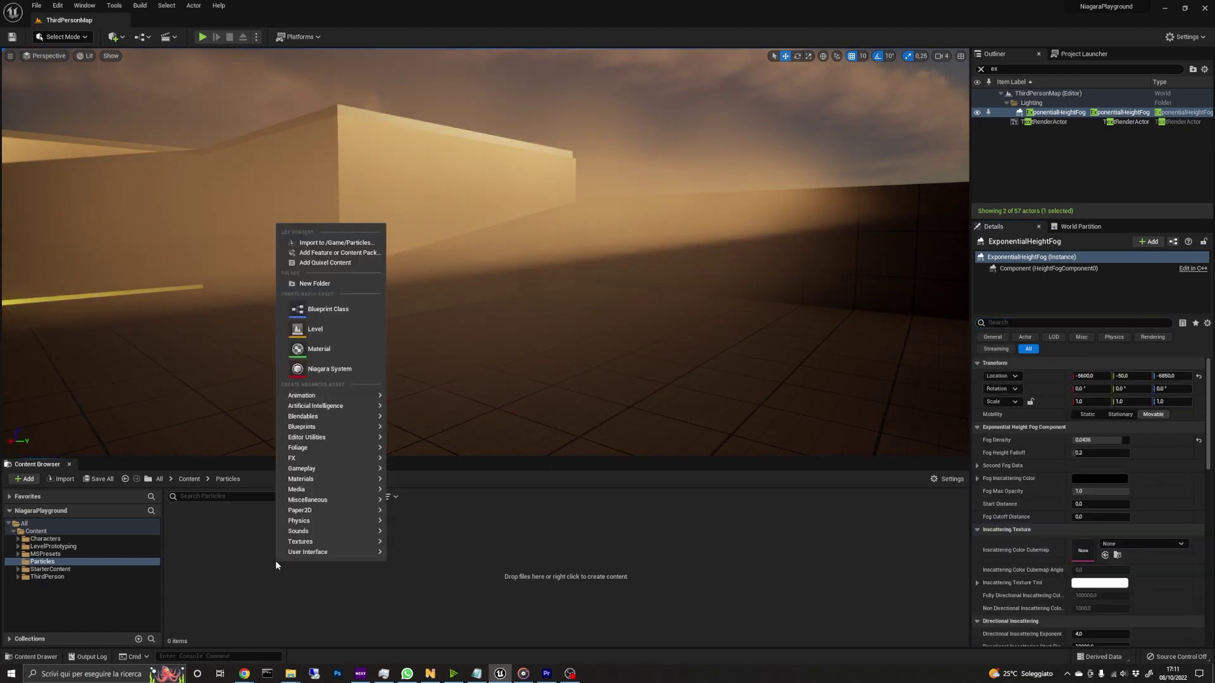
{"action": "left_click", "coordinate": [357, 369]}
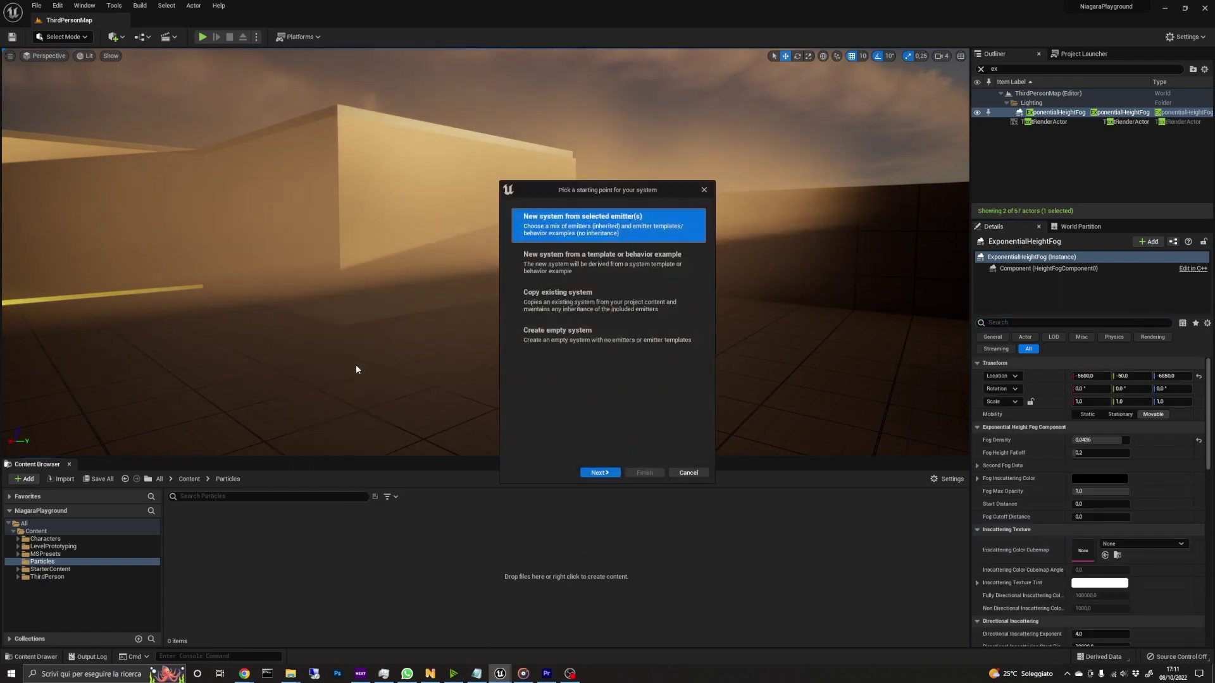
{"action": "left_click", "coordinate": [599, 473]}
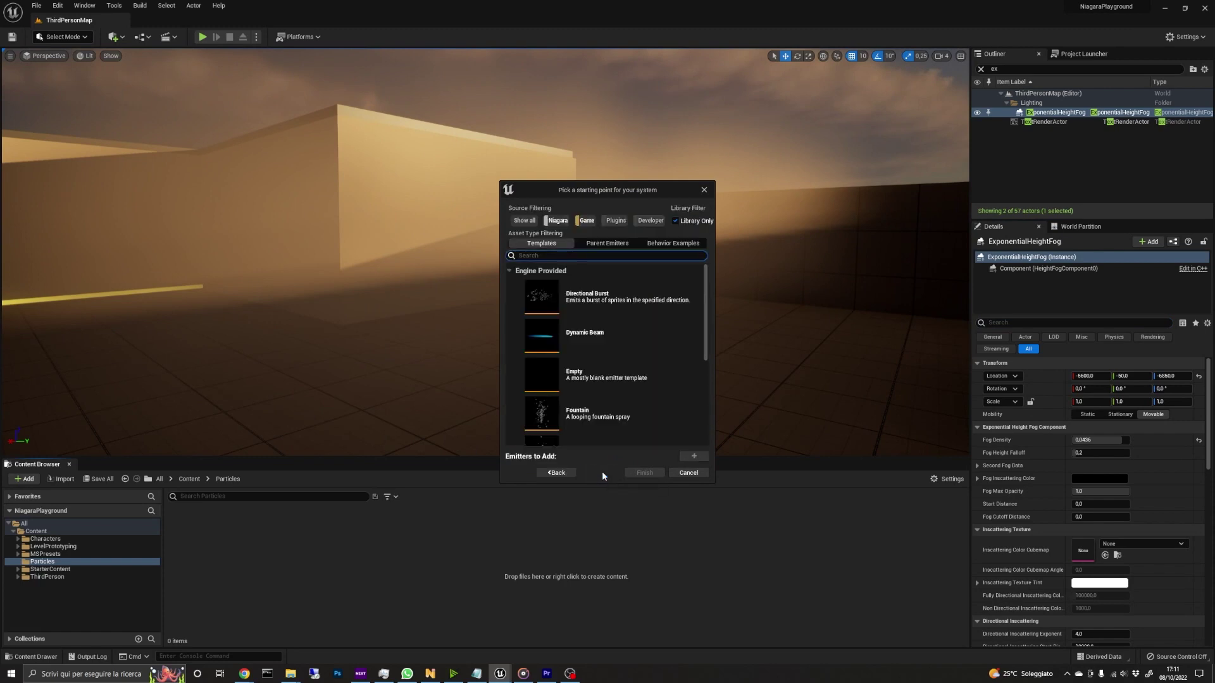
{"action": "scroll", "coordinate": [607, 392], "scroll_direction": "down", "scroll_amount": 2}
{"action": "left_click", "coordinate": [601, 391]}
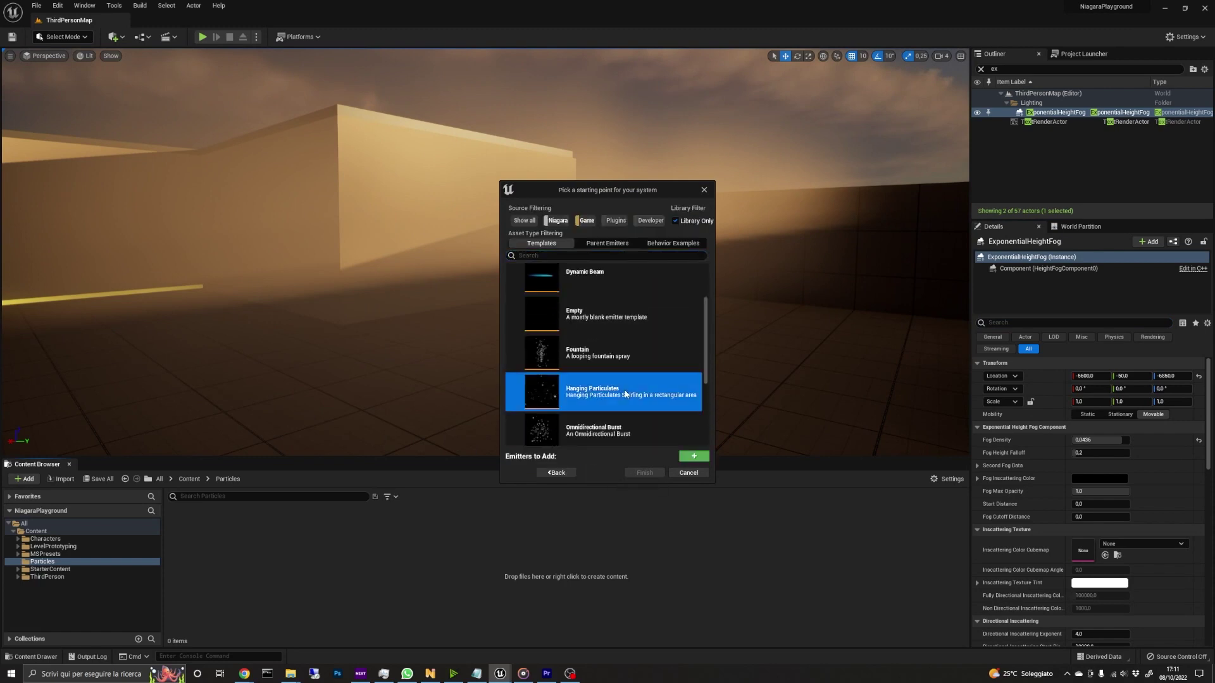
{"action": "left_click", "coordinate": [687, 458]}
{"action": "left_click", "coordinate": [643, 473]}
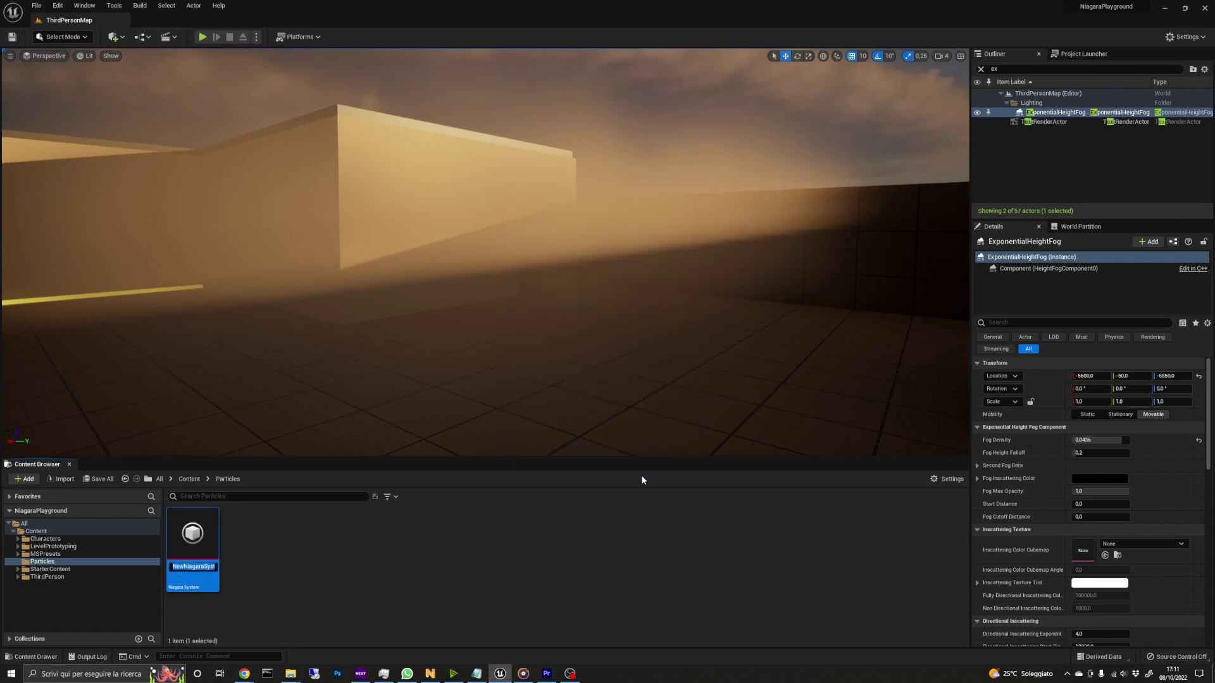
{"action": "type", "text": "NS"}
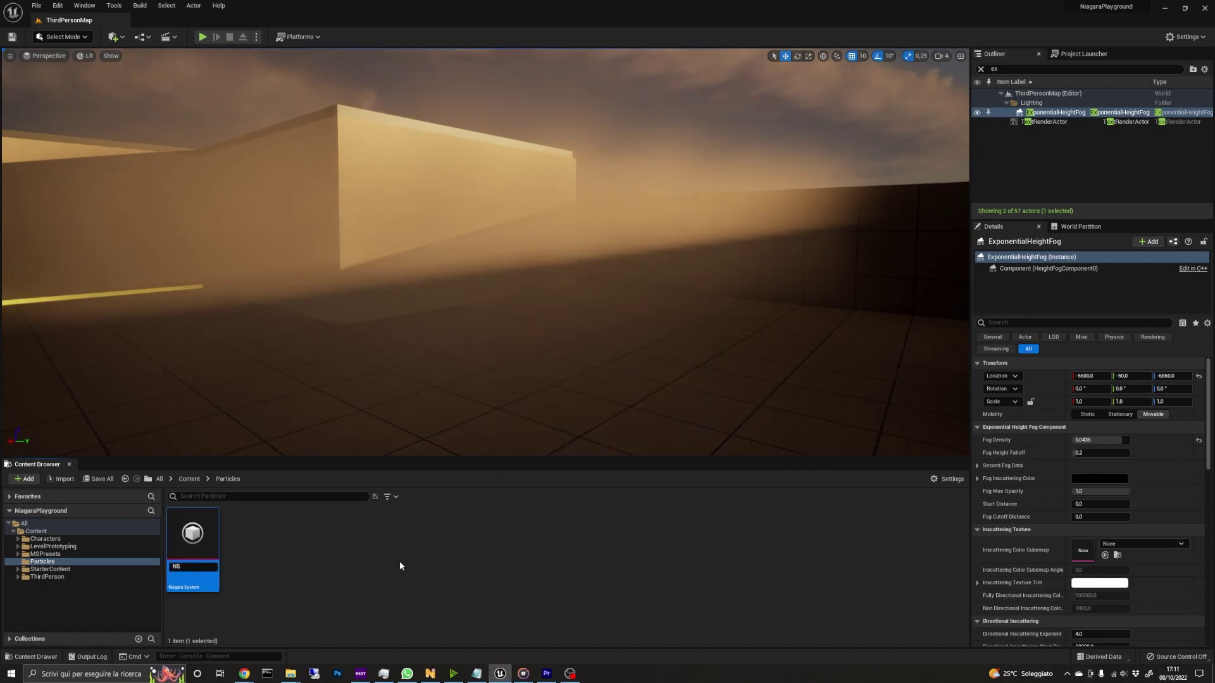
{"action": "type", "text": "_FogDu"}
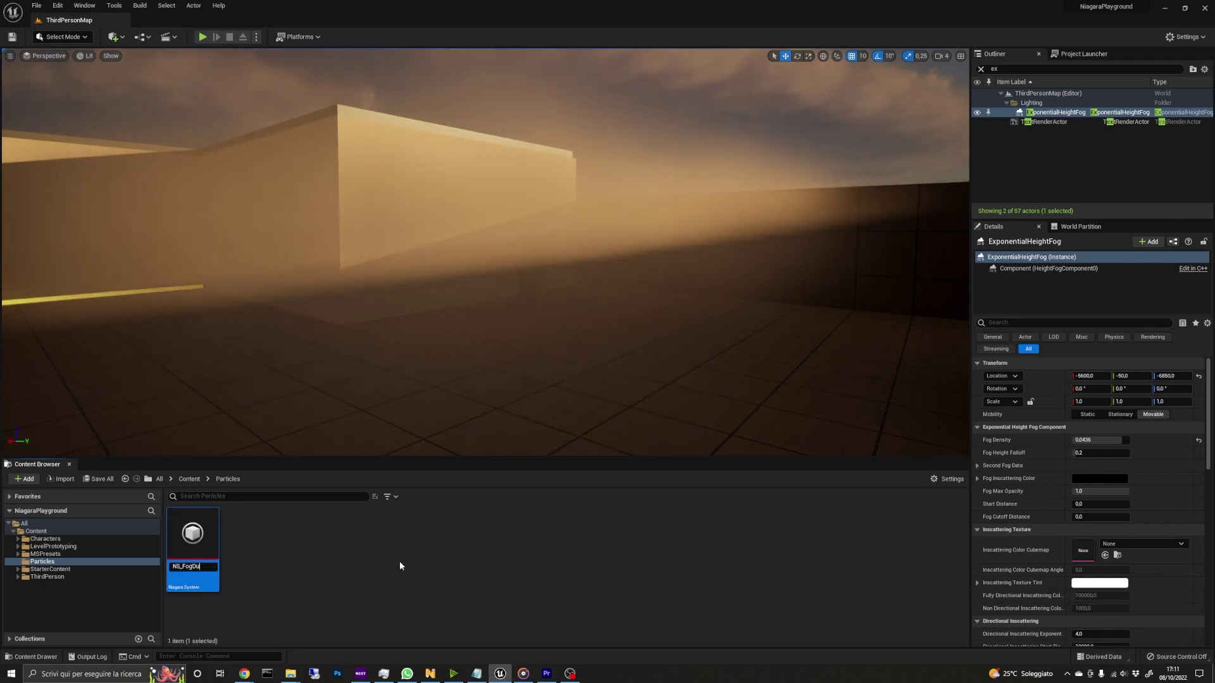
{"action": "type", "text": "st"}
{"action": "key", "text": "Return"}
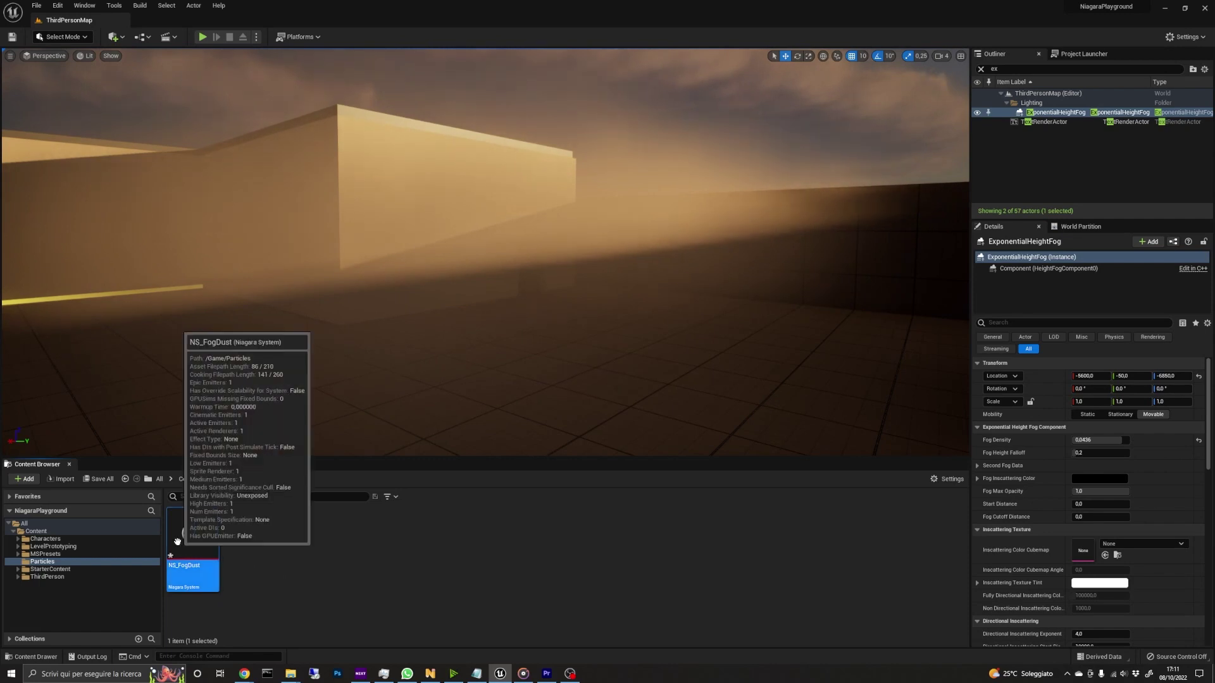
Create a material named M_Dust in the Particles folder.
{"action": "right_click", "coordinate": [244, 539]}
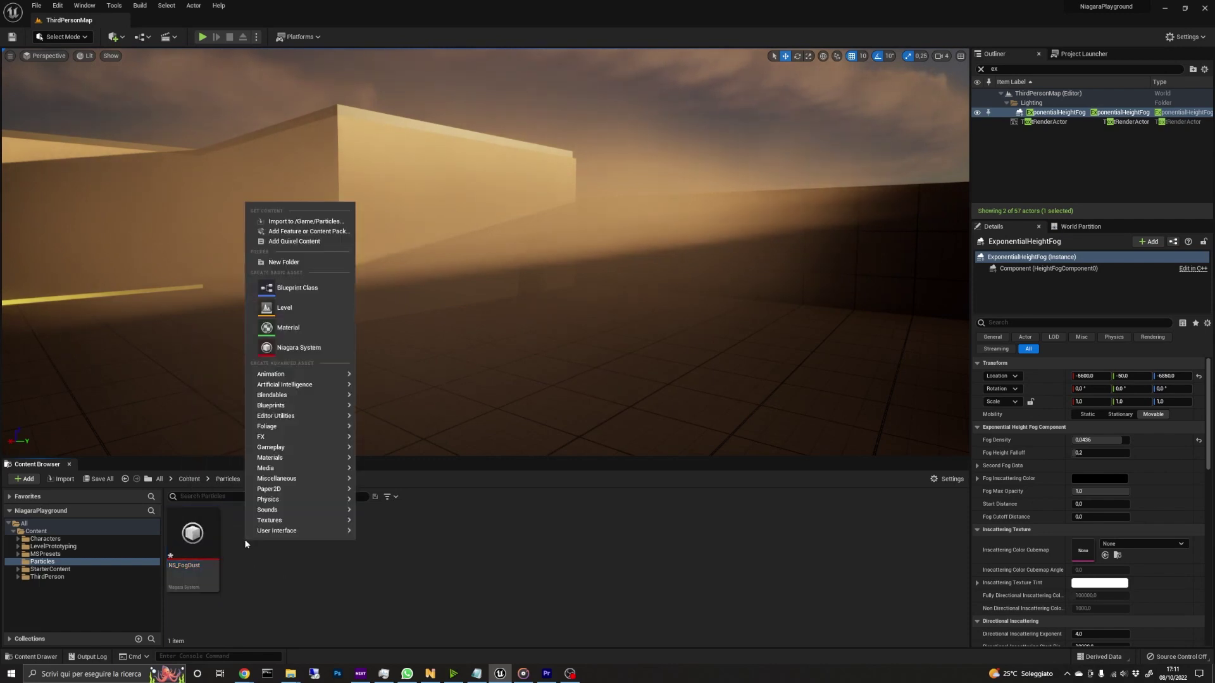
{"action": "left_click", "coordinate": [305, 324]}
{"action": "type", "text": "M_"}
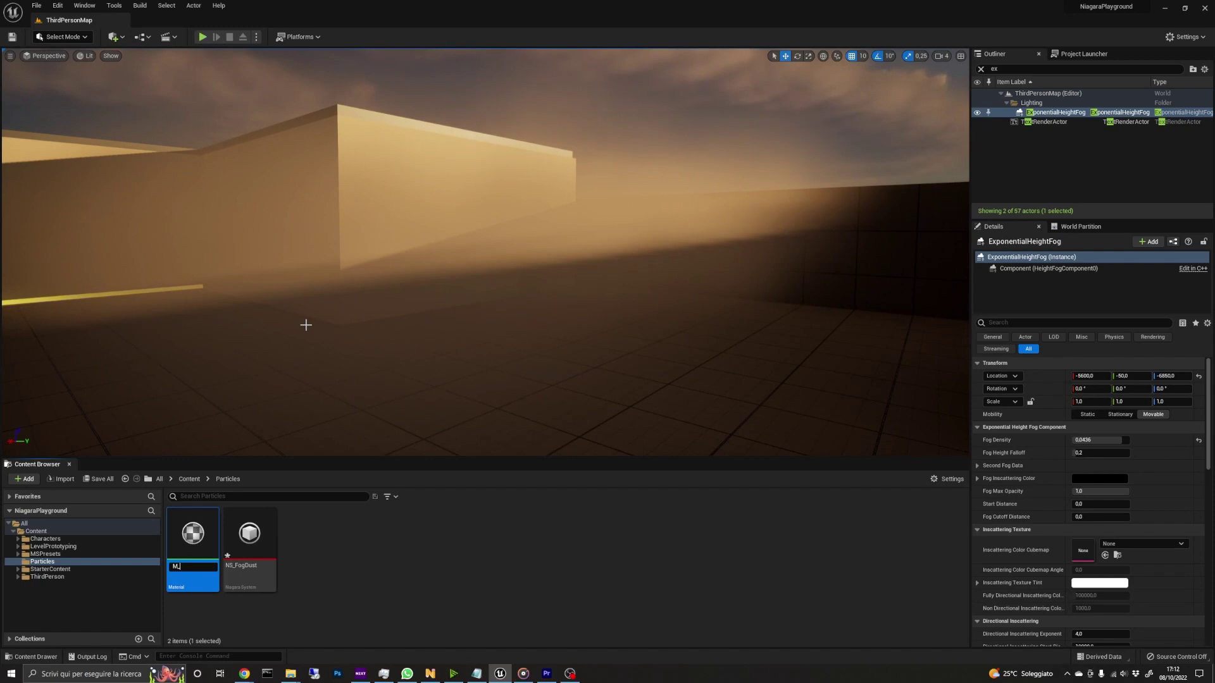
{"action": "type", "text": "Dust"}
{"action": "key", "text": "Return"}
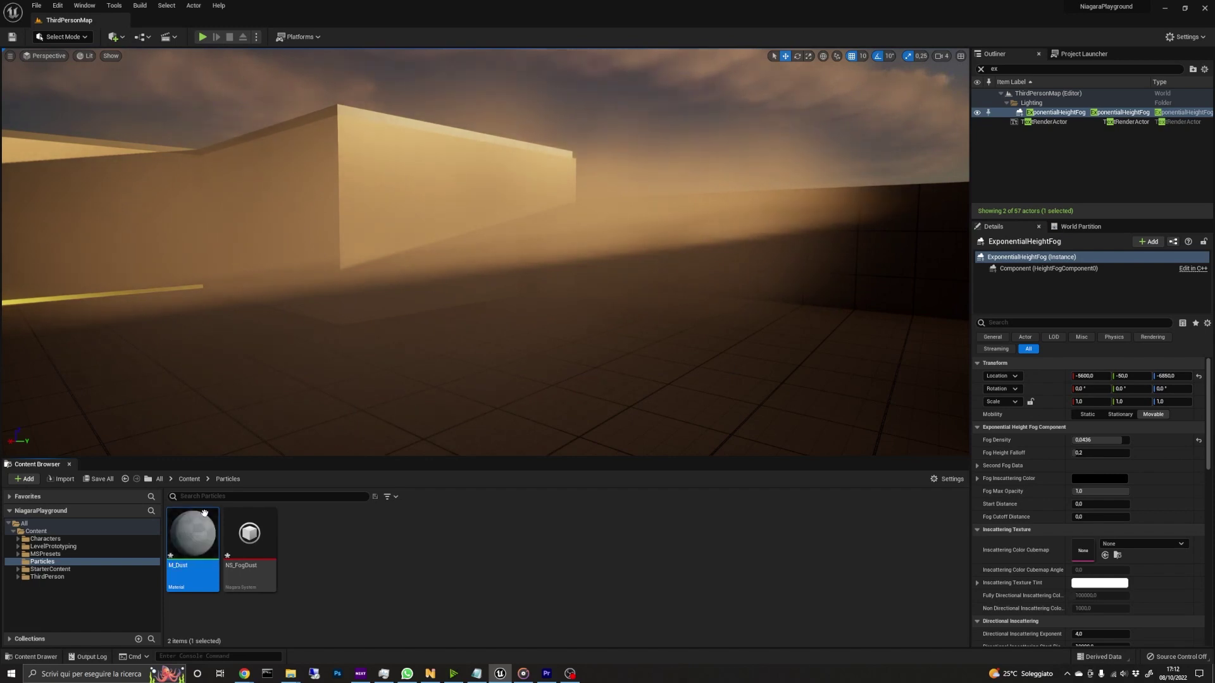
Open M_Dust and set its blend mode to Additive and shading model to Unlit, with Two Sided enabled.
{"action": "double_click", "coordinate": [196, 528]}
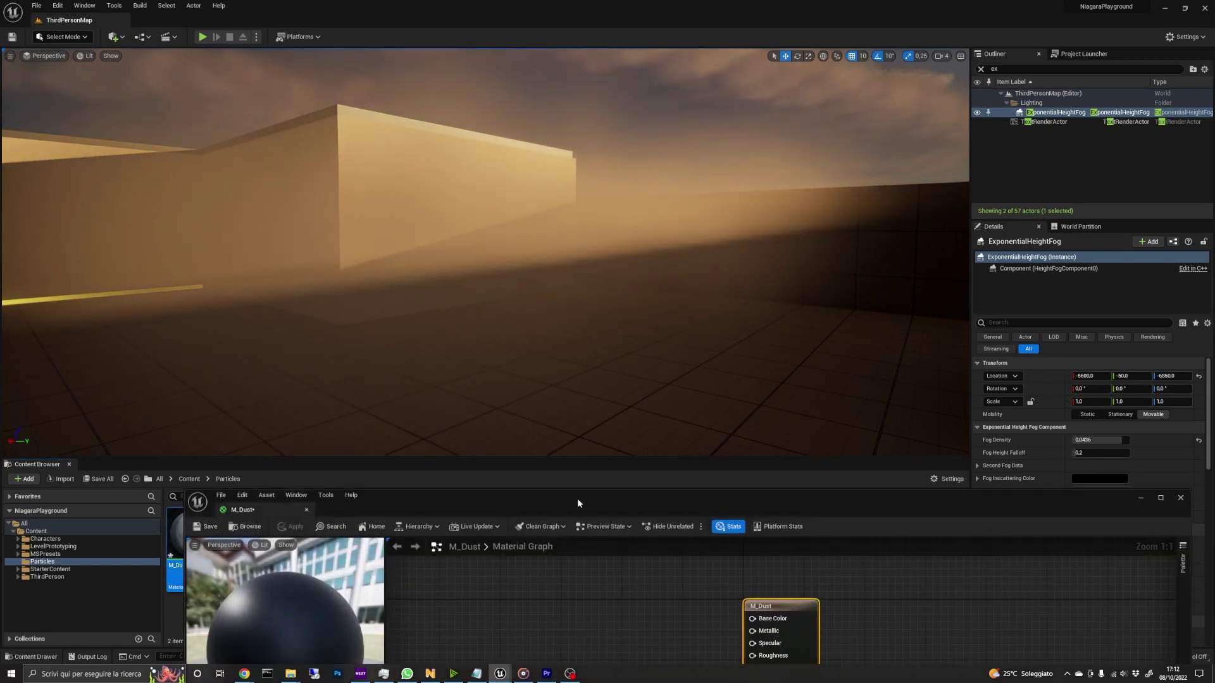
{"action": "left_click_drag", "start_coordinate": [577, 498], "coordinate": [456, 86]}
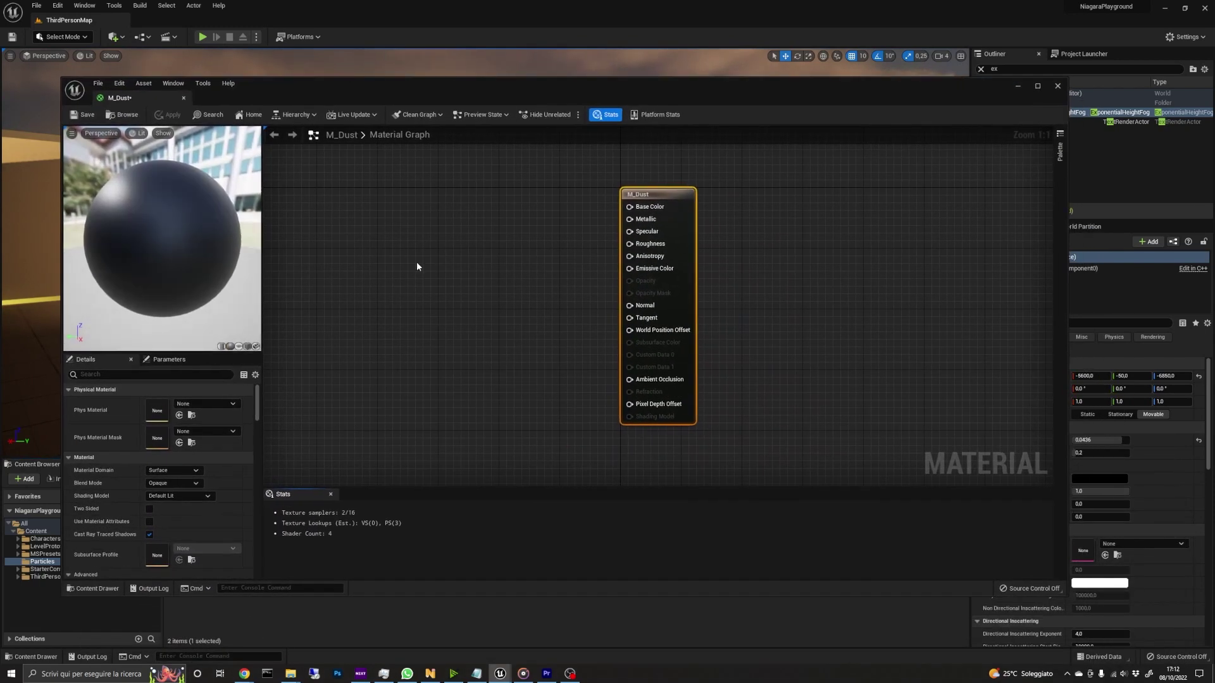
{"action": "left_click", "coordinate": [193, 484]}
{"action": "left_click", "coordinate": [180, 519]}
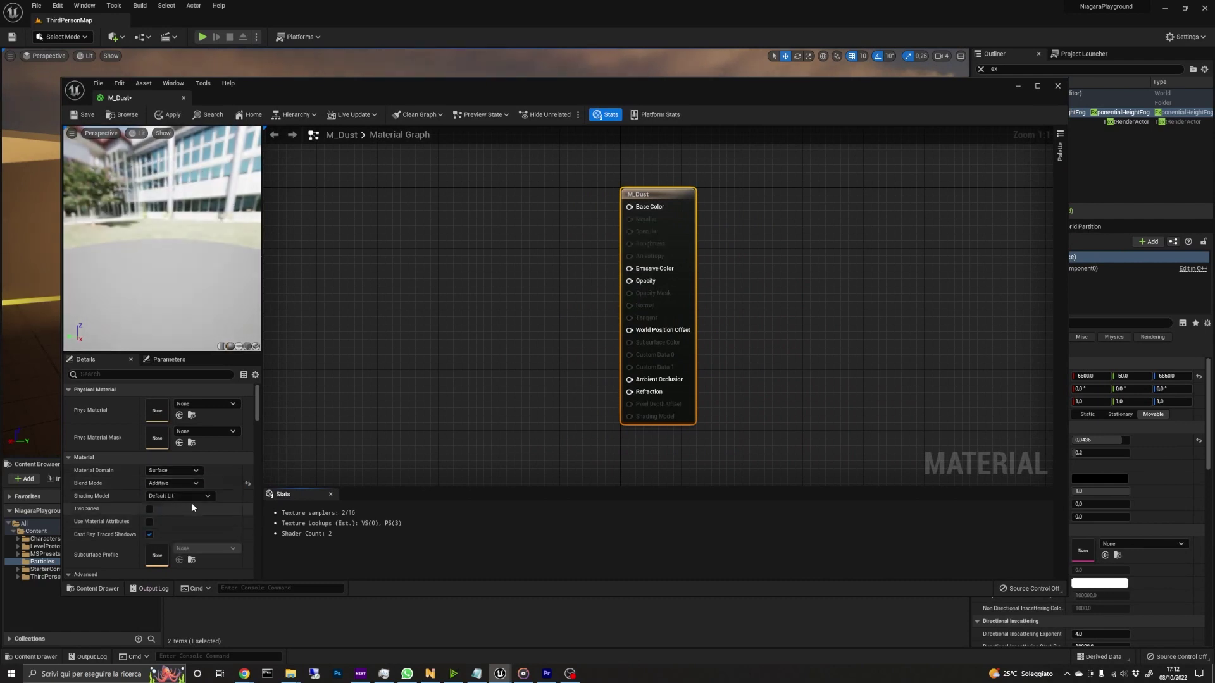
{"action": "left_click", "coordinate": [195, 496]}
{"action": "left_click", "coordinate": [193, 503]}
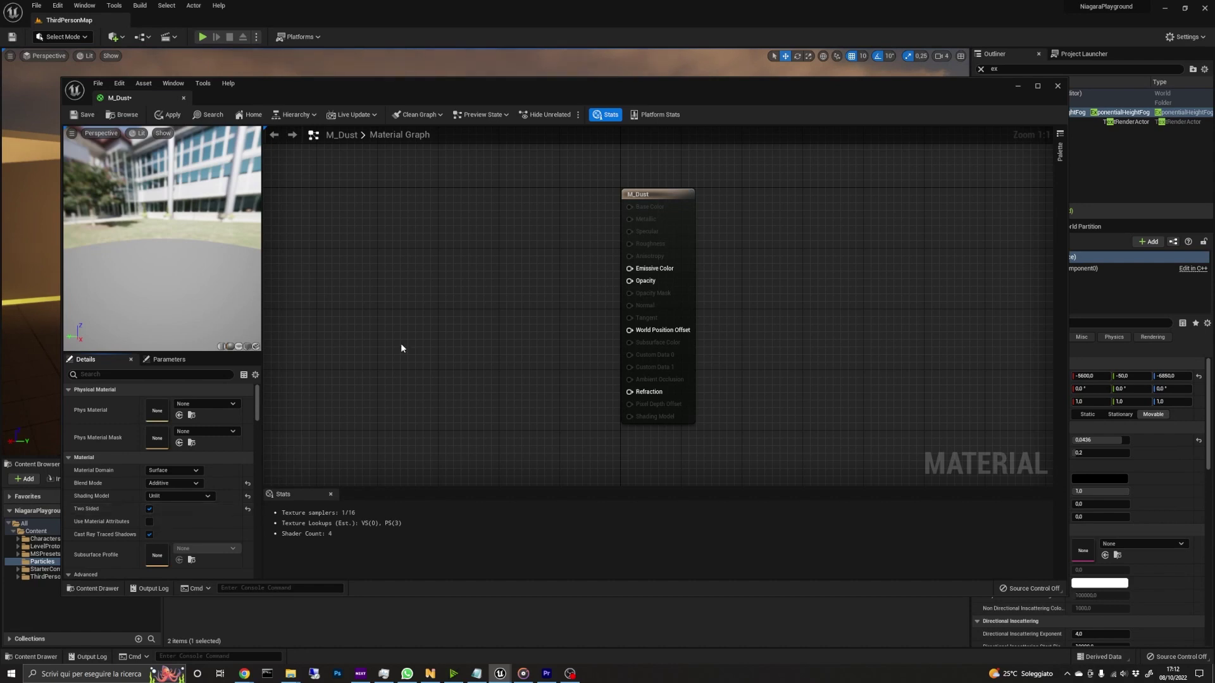
Add a Particle Color node feeding the material's Emissive Color, and show the material preview on a plane.
{"action": "right_click", "coordinate": [399, 219]}
{"action": "type", "text": "particl"}
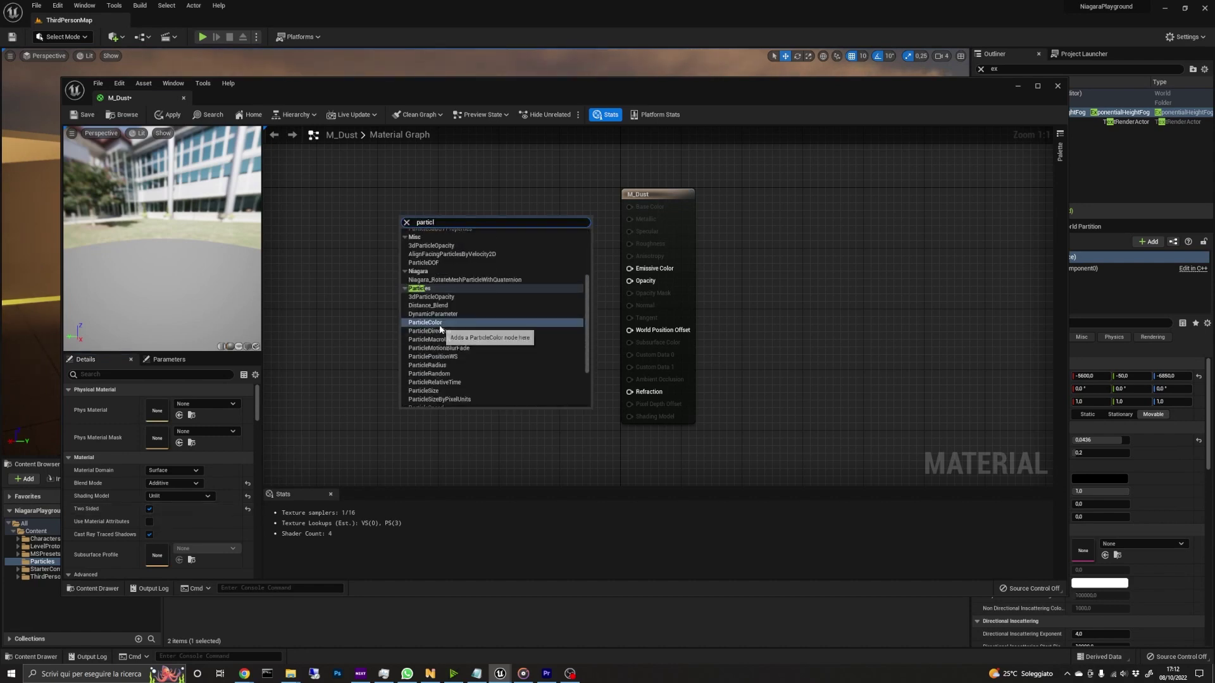
{"action": "left_click", "coordinate": [425, 323]}
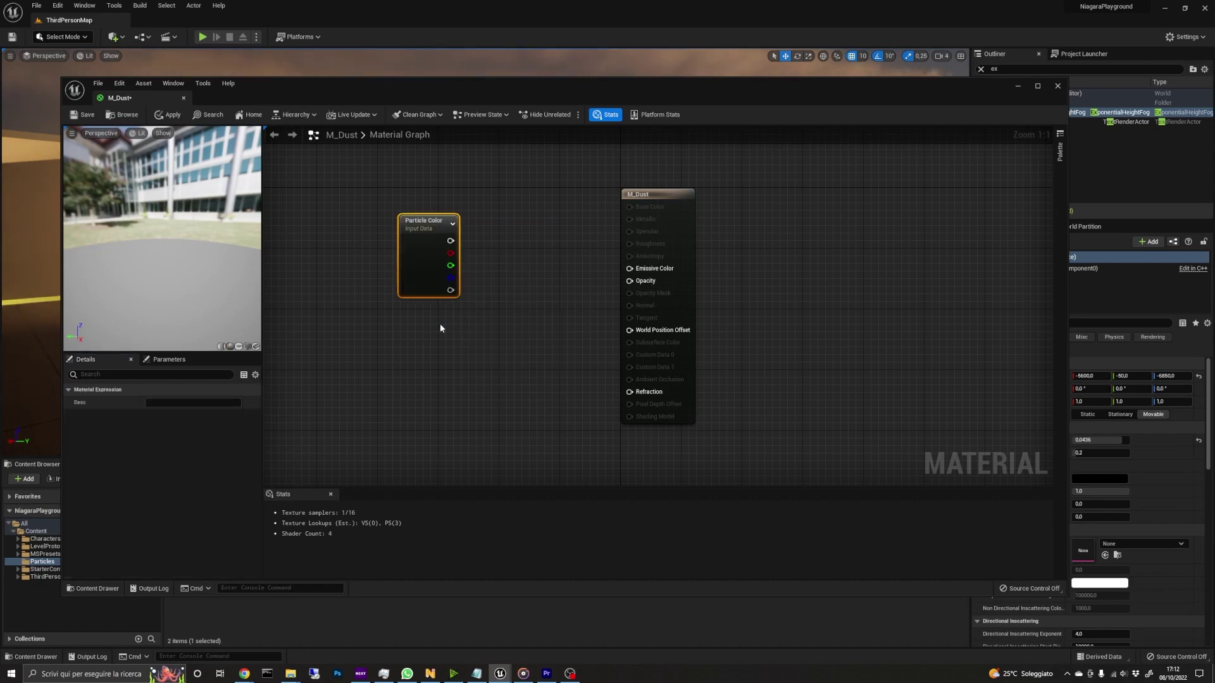
{"action": "left_click_drag", "start_coordinate": [450, 240], "coordinate": [629, 268]}
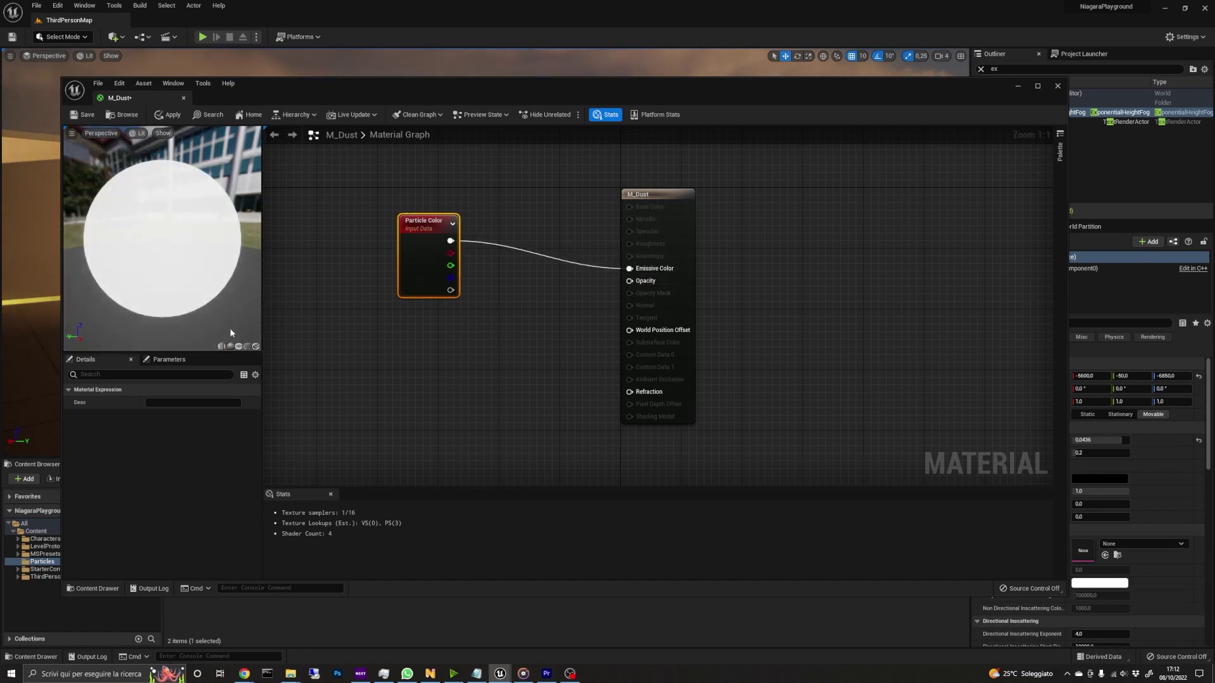
{"action": "left_click", "coordinate": [239, 347]}
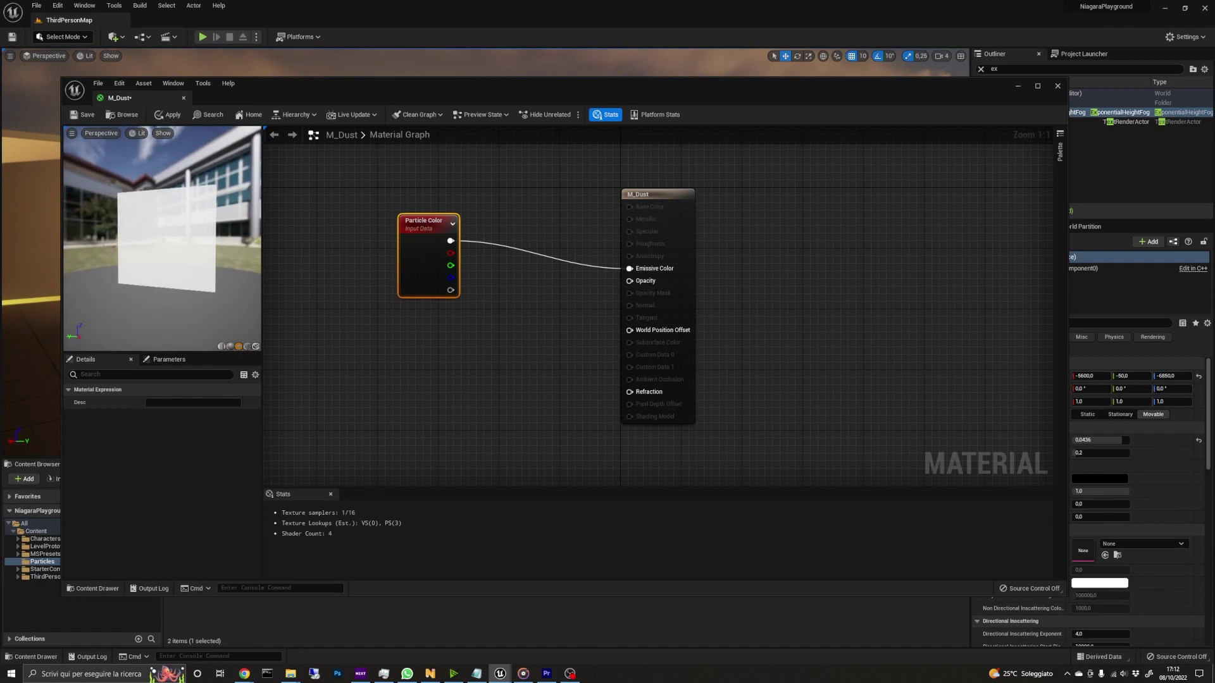
{"action": "left_click", "coordinate": [389, 370]}
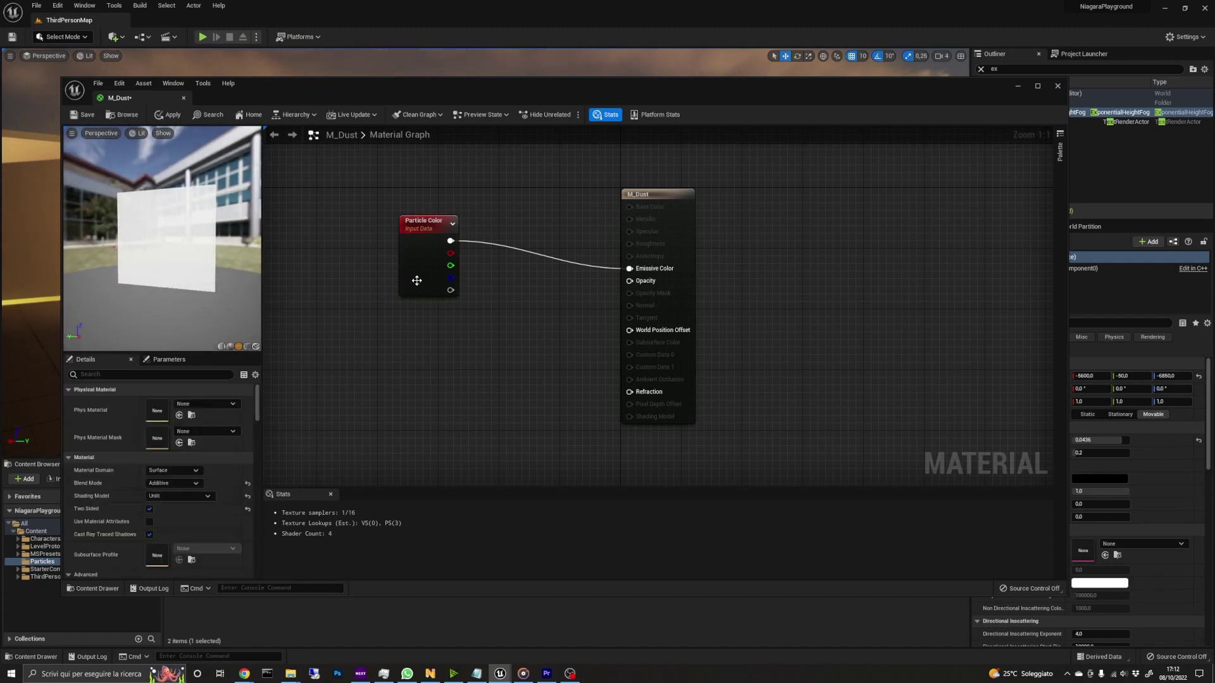
Add a SphereMask node to the material graph below the Particle Color node.
{"action": "right_click", "coordinate": [435, 375]}
{"action": "type", "text": "spg"}
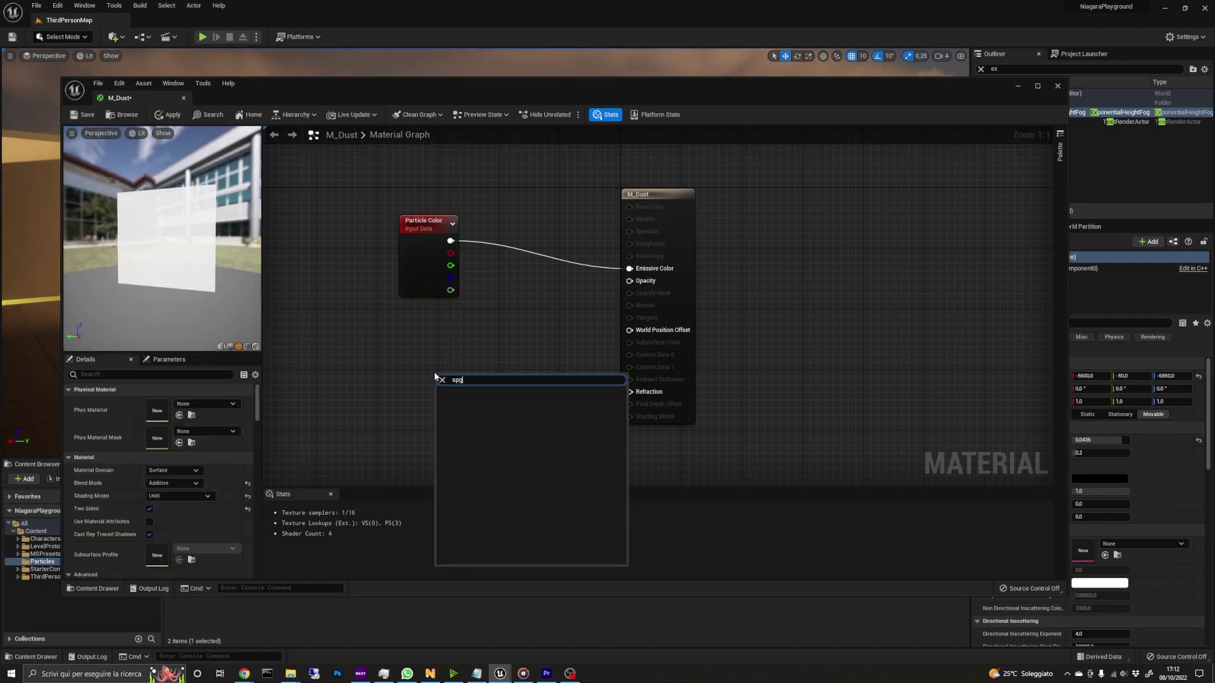
{"action": "key", "text": "BackSpace"}
{"action": "type", "text": "her"}
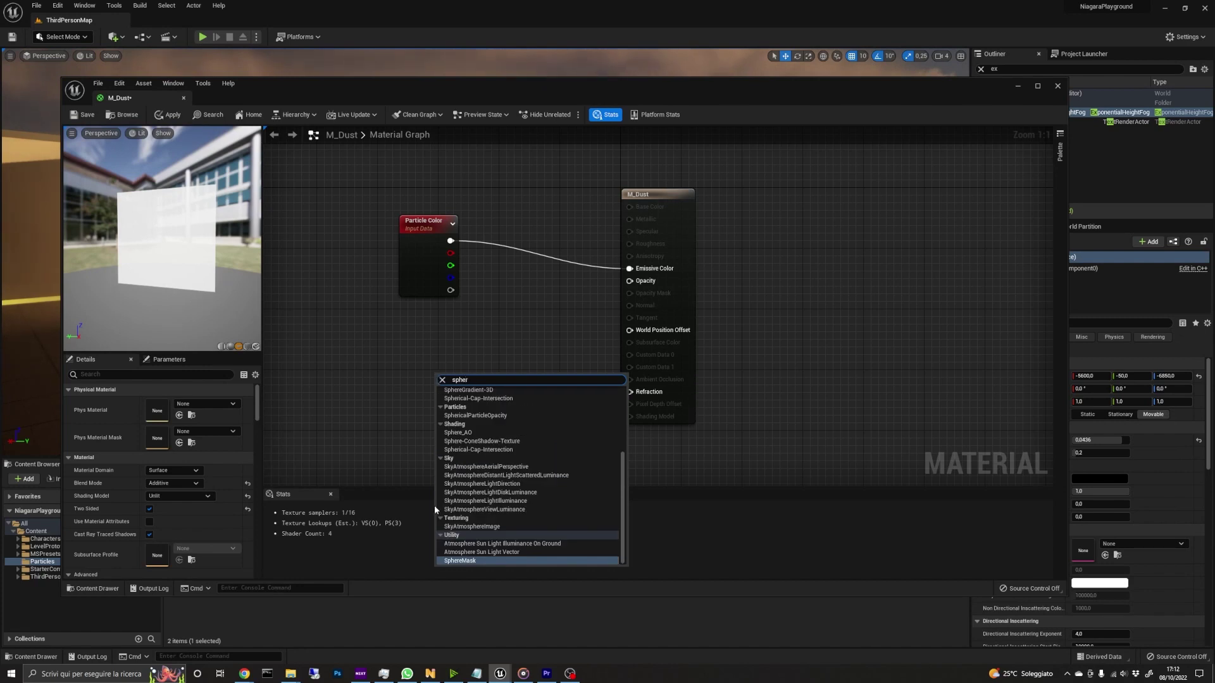
{"action": "left_click", "coordinate": [462, 560]}
Add a TexCoord node beside the SphereMask node and connect it to the mask's A input.
{"action": "left_click", "coordinate": [343, 368]}
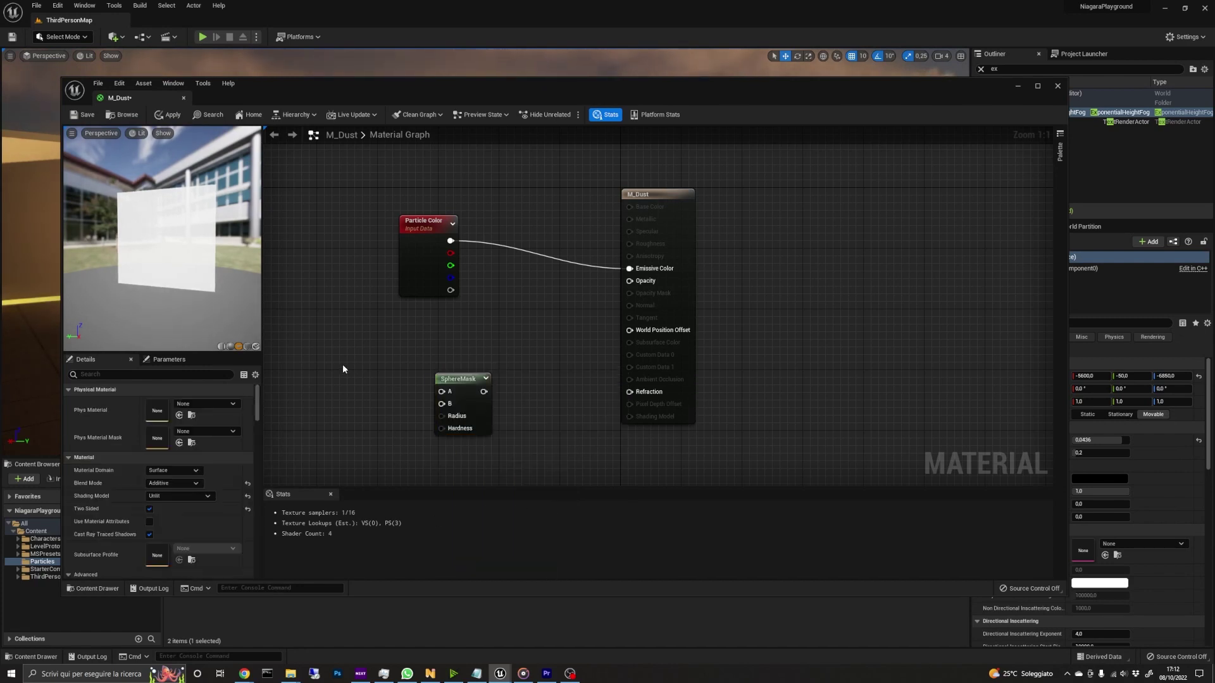
{"action": "right_click", "coordinate": [343, 371]}
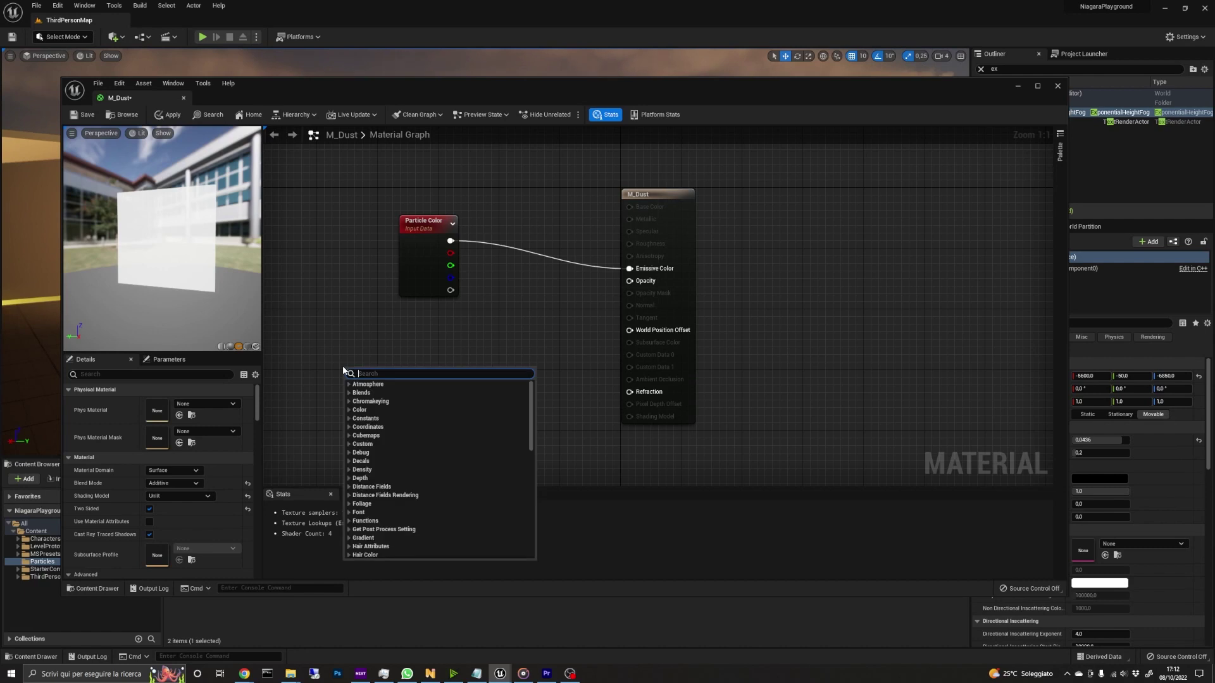
{"action": "type", "text": "te"}
{"action": "left_click", "coordinate": [383, 475]}
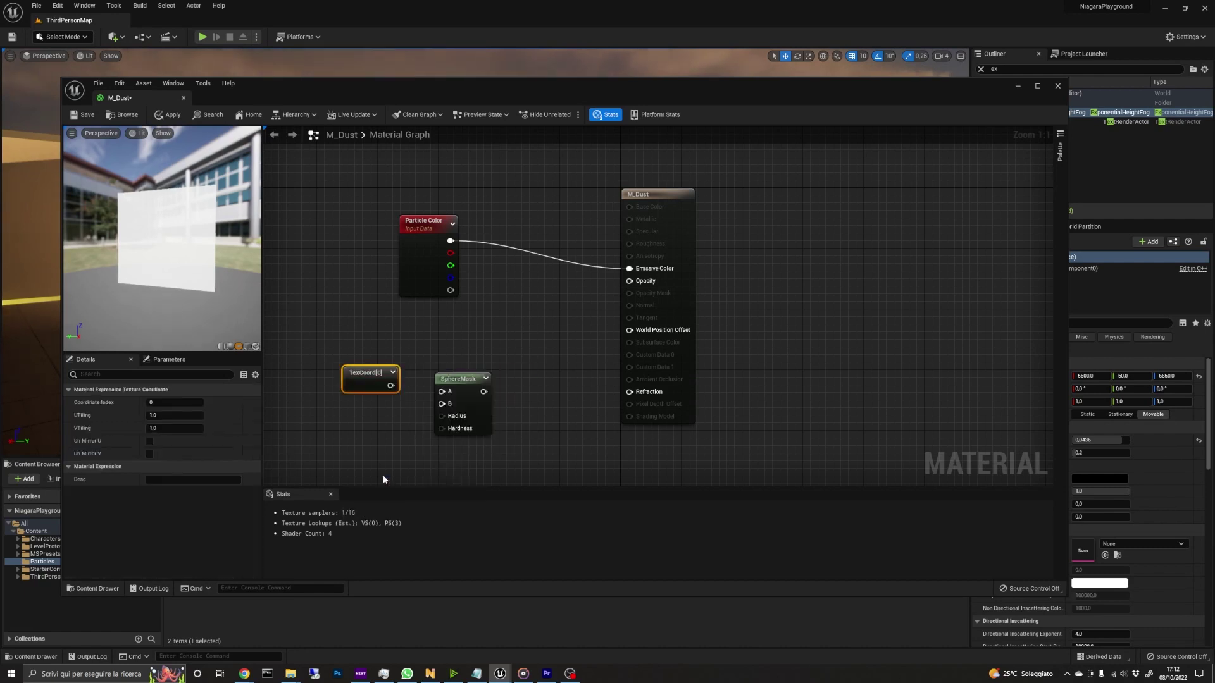
{"action": "left_click_drag", "start_coordinate": [390, 386], "coordinate": [442, 391]}
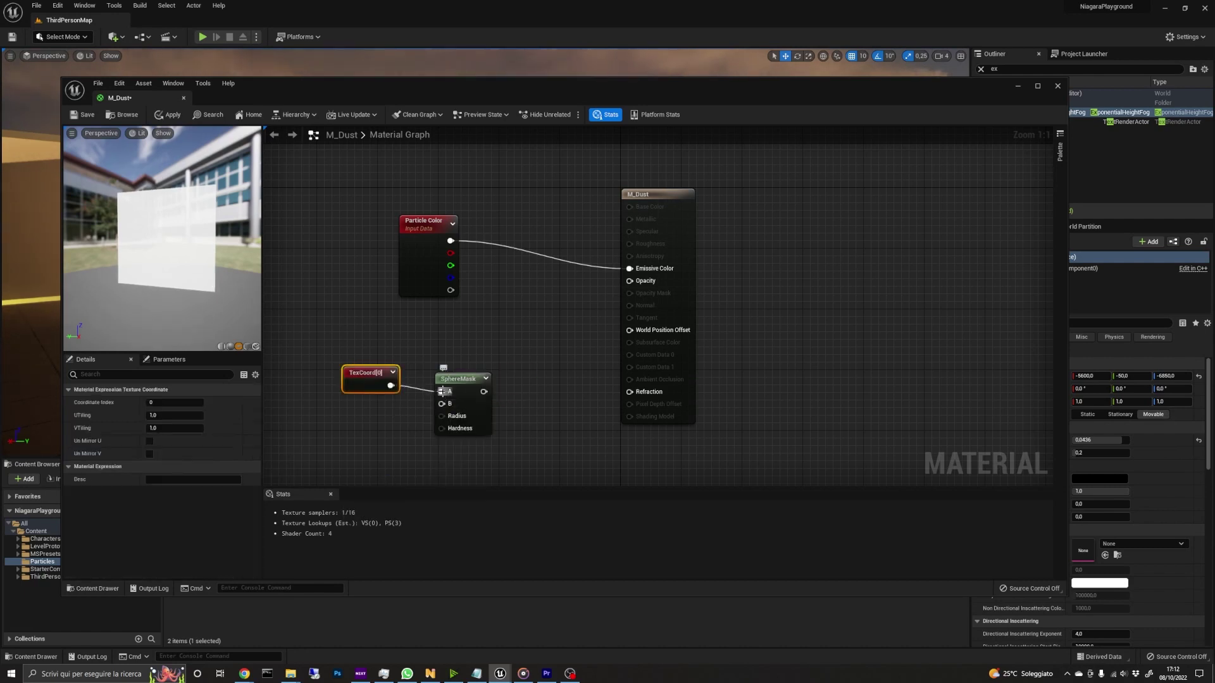
Add a constant of 0.5 below the TexCoord node and connect it to the SphereMask's B, Radius and Hardness inputs.
{"action": "left_click", "coordinate": [367, 435]}
{"action": "key", "text": "1"}
{"action": "left_click", "coordinate": [358, 431]}
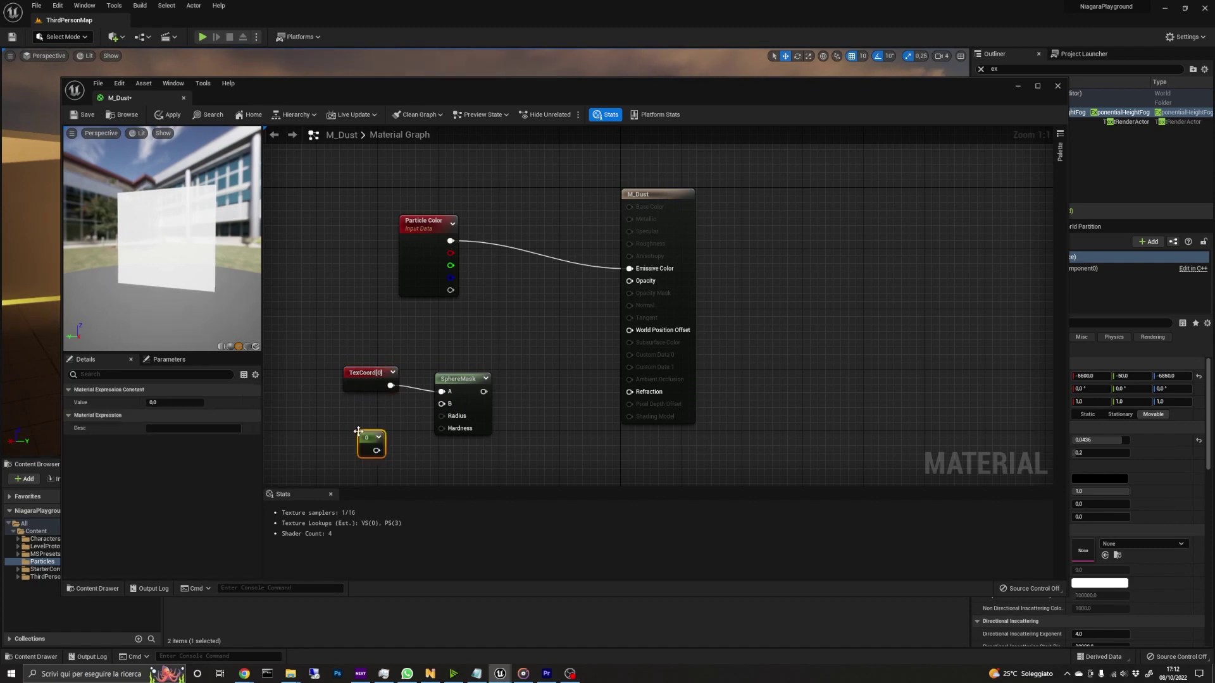
{"action": "left_click_drag", "start_coordinate": [367, 434], "coordinate": [440, 403]}
{"action": "type", "text": "0.5"}
{"action": "key", "text": "Return"}
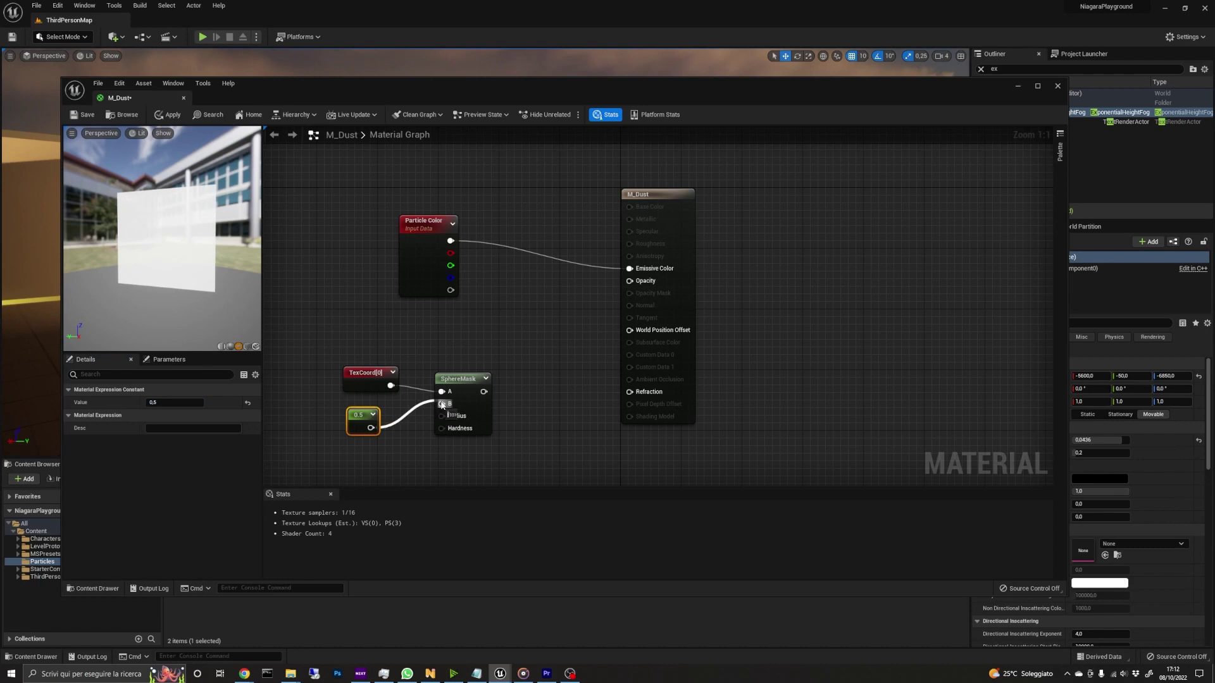
{"action": "left_click_drag", "start_coordinate": [371, 428], "coordinate": [443, 416]}
{"action": "left_click_drag", "start_coordinate": [371, 428], "coordinate": [443, 428]}
{"action": "left_click", "coordinate": [520, 337]}
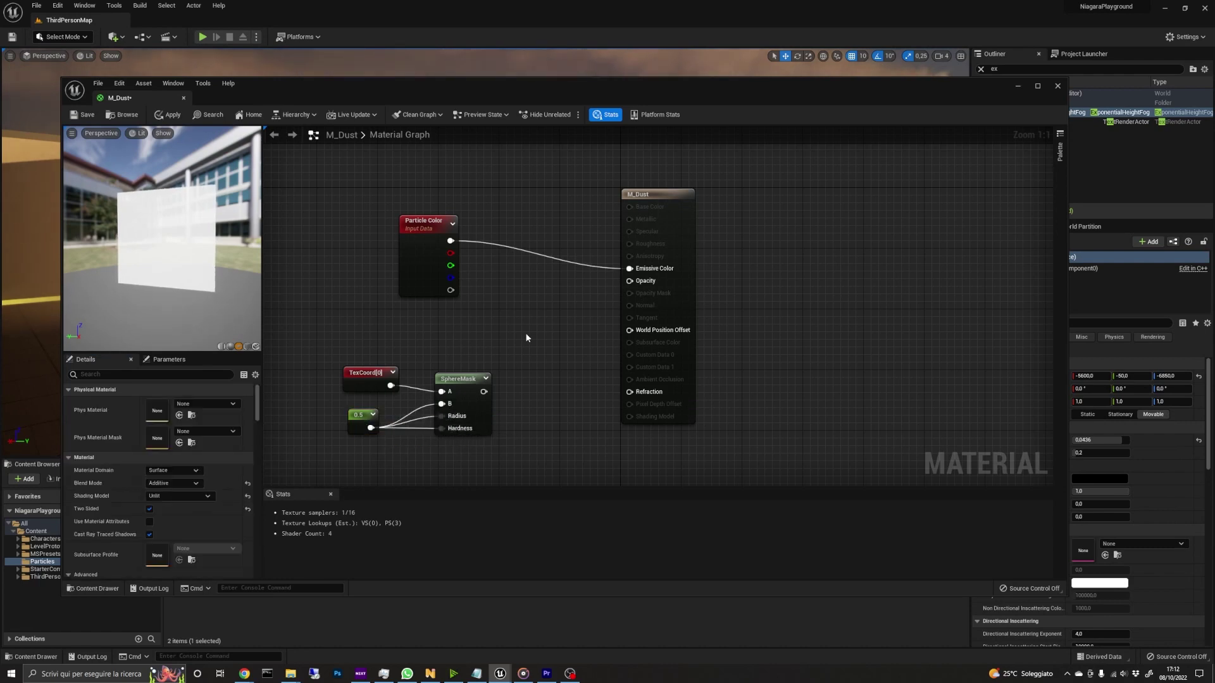
Multiply the Particle Color alpha by the SphereMask output to drive the material's Opacity, and save and close M_Dust.
{"action": "left_click", "coordinate": [525, 337]}
{"action": "left_click_drag", "start_coordinate": [449, 290], "coordinate": [535, 352]}
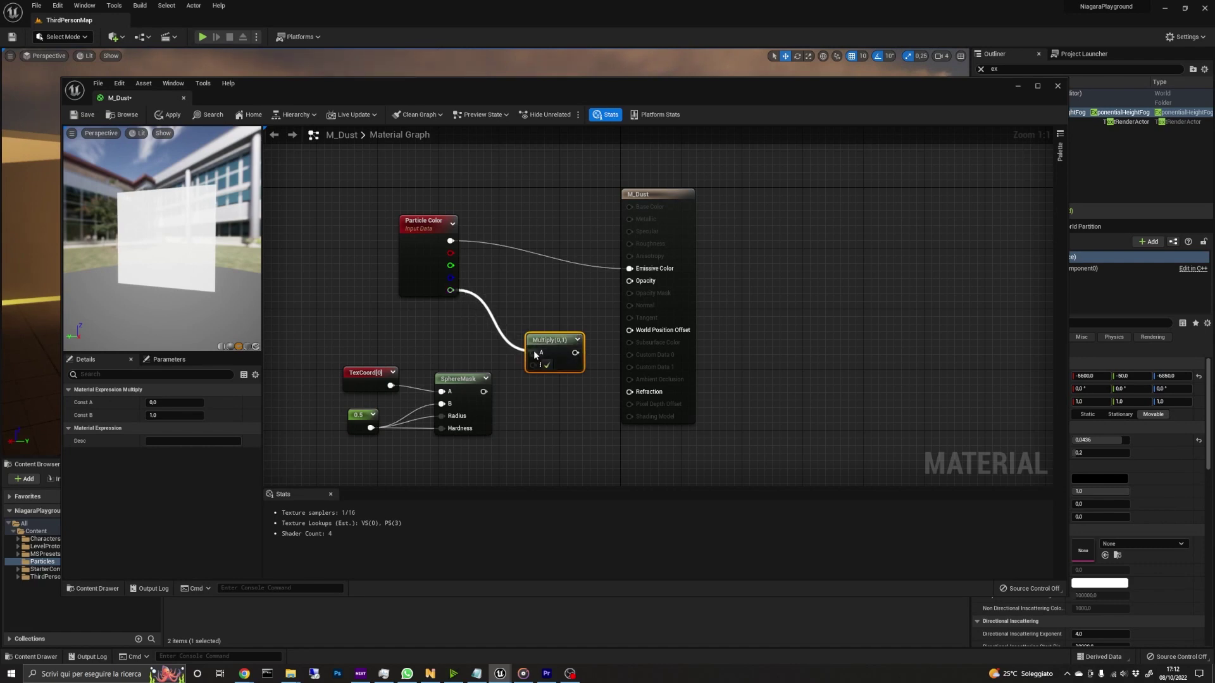
{"action": "left_click_drag", "start_coordinate": [482, 391], "coordinate": [630, 281]}
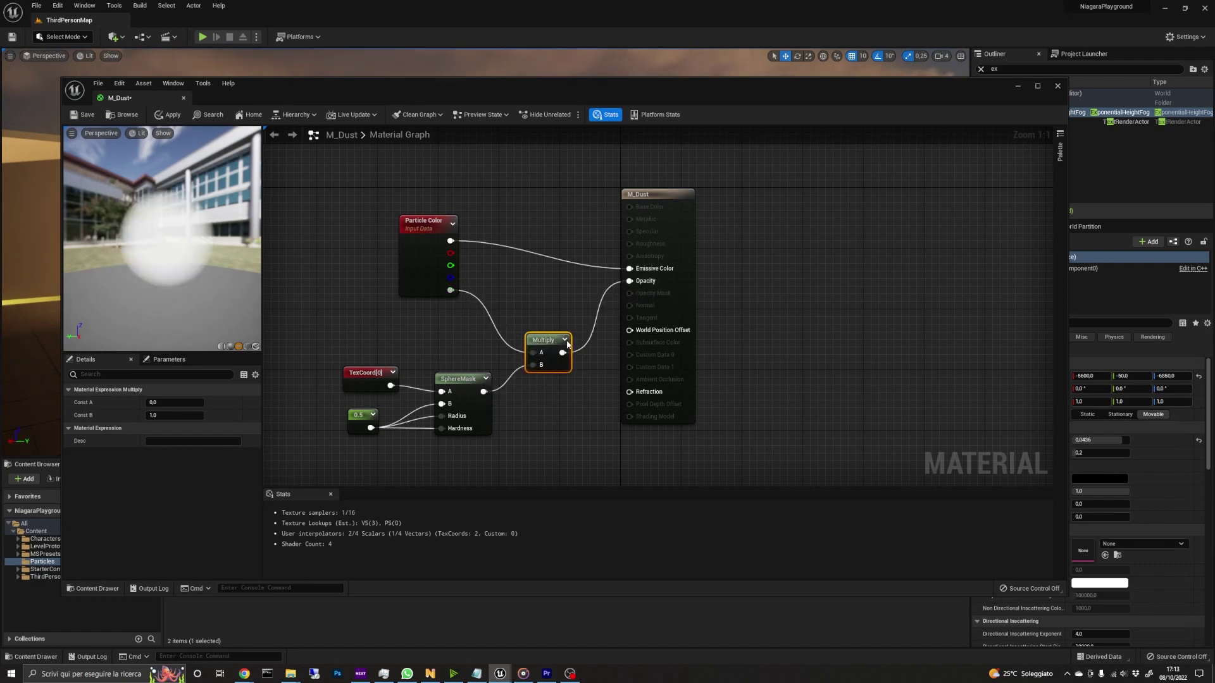
{"action": "left_click", "coordinate": [87, 115]}
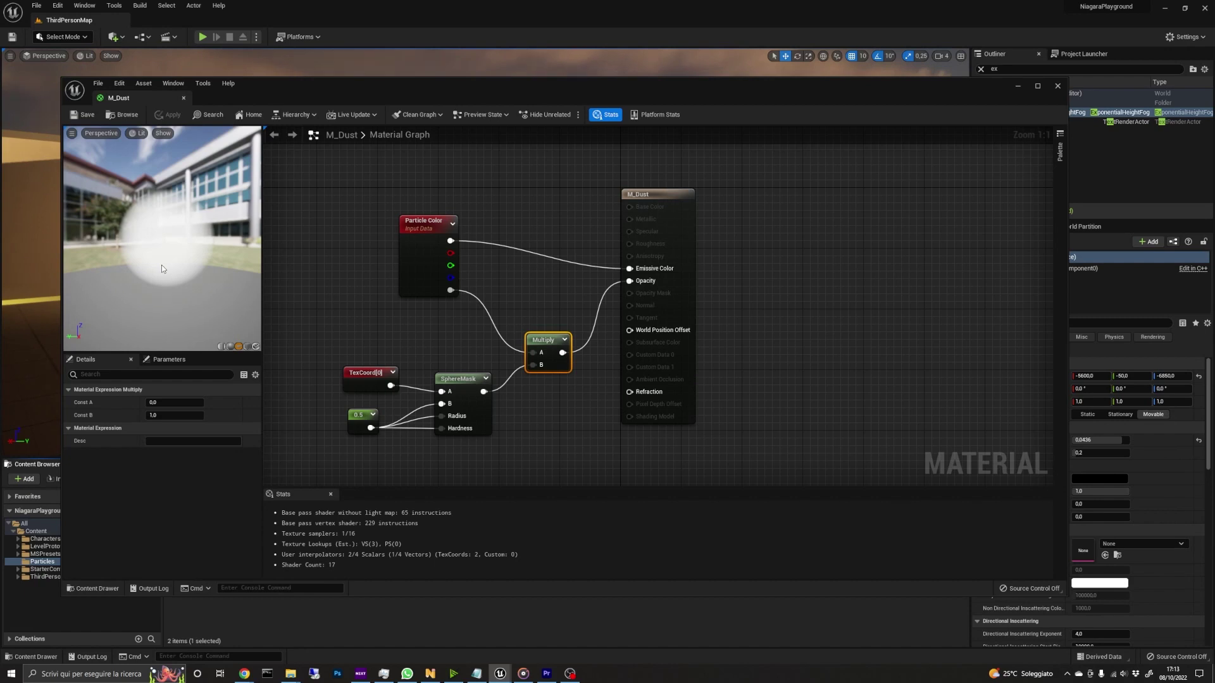
{"action": "left_click", "coordinate": [183, 98]}
Open the NS_FogDust system and set the HangingParticulates emitter's Sim Target to GPUCompute Sim.
{"action": "left_click", "coordinate": [246, 544]}
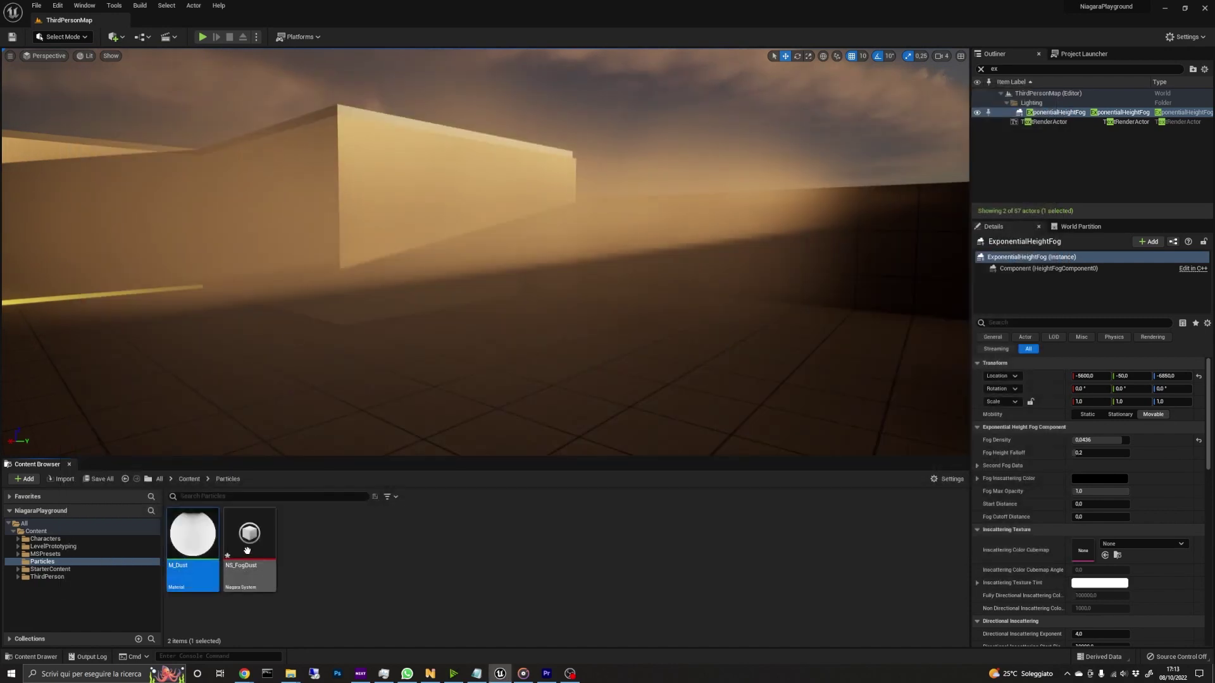
{"action": "double_click", "coordinate": [245, 552]}
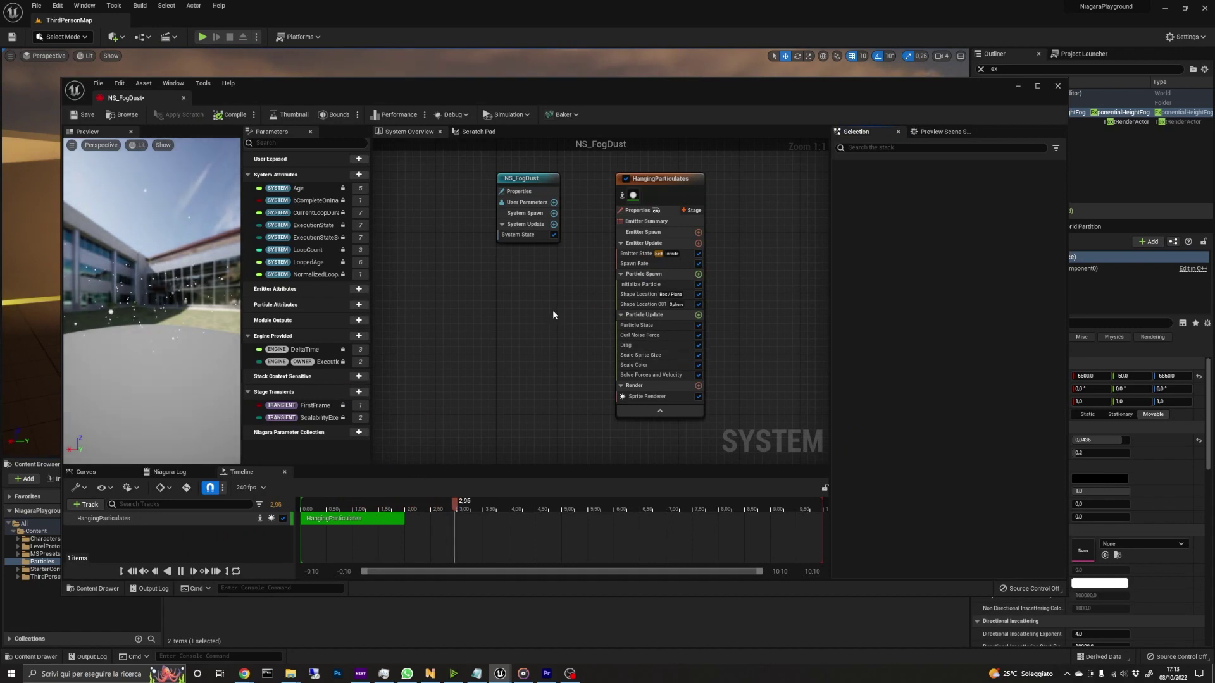
{"action": "right_click_drag", "start_coordinate": [553, 309], "coordinate": [462, 325]}
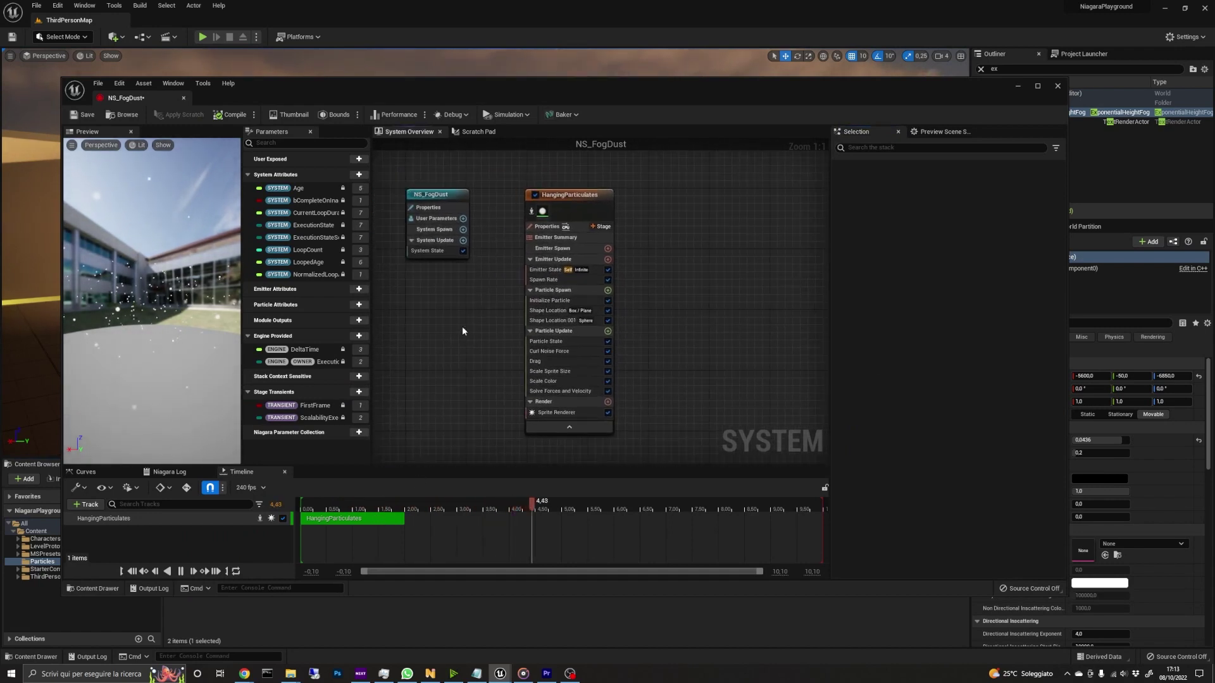
{"action": "left_click", "coordinate": [566, 196]}
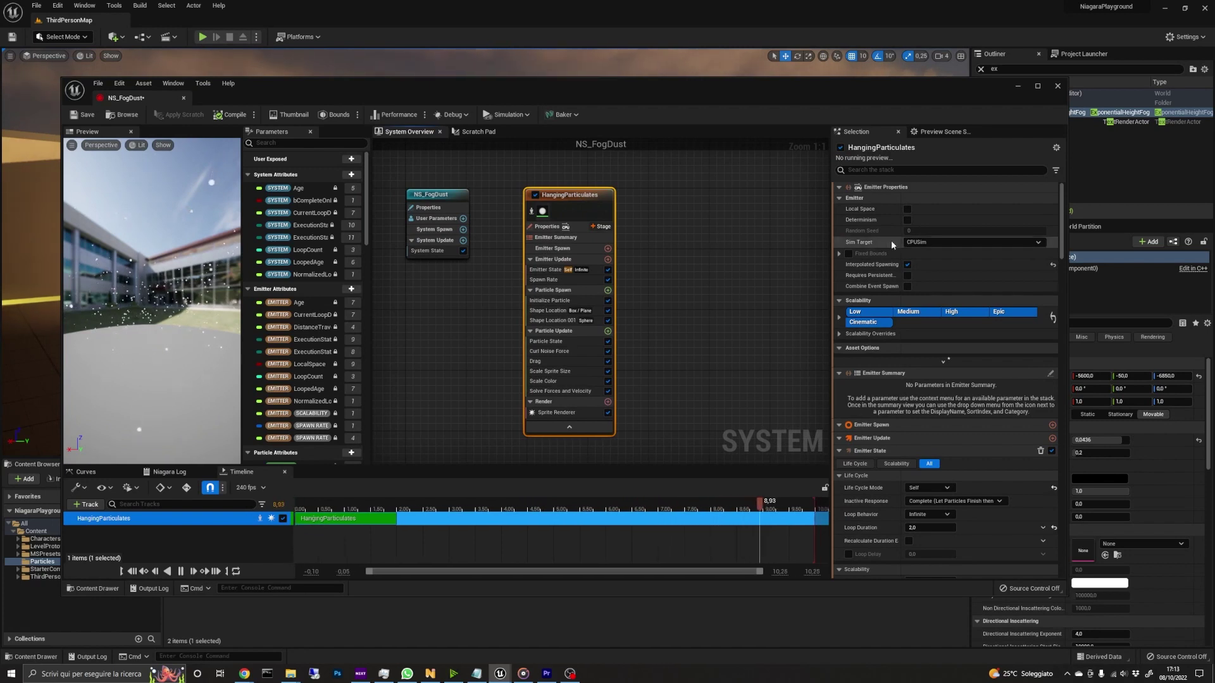
{"action": "left_click", "coordinate": [953, 241]}
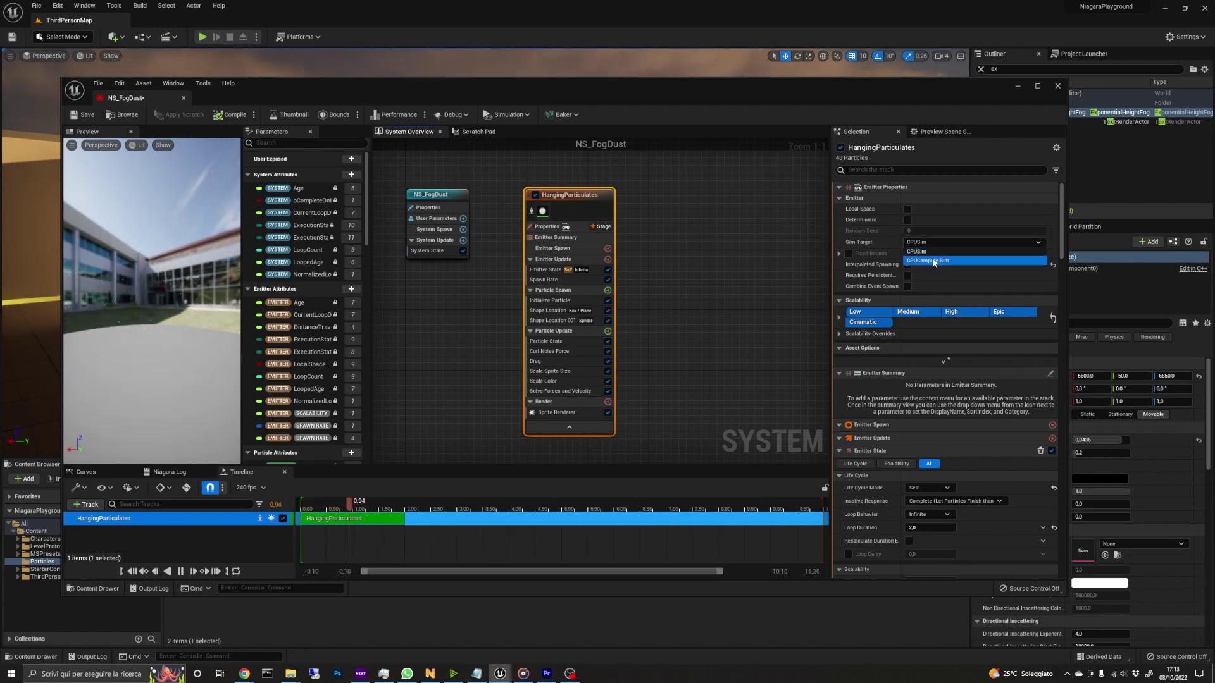
{"action": "left_click", "coordinate": [933, 261]}
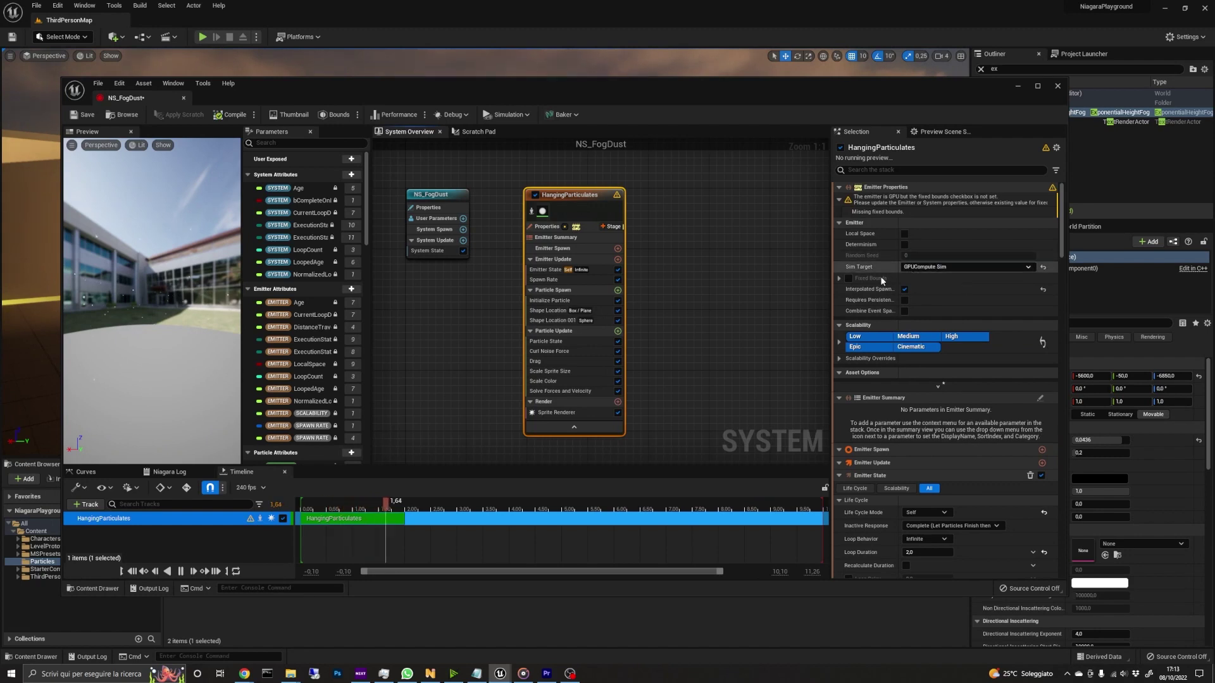
Enable the emitter's Fixed Bounds with Min X and Y at -1000 and Max X and Y at 1000, and enable Local Space.
{"action": "left_click", "coordinate": [848, 278]}
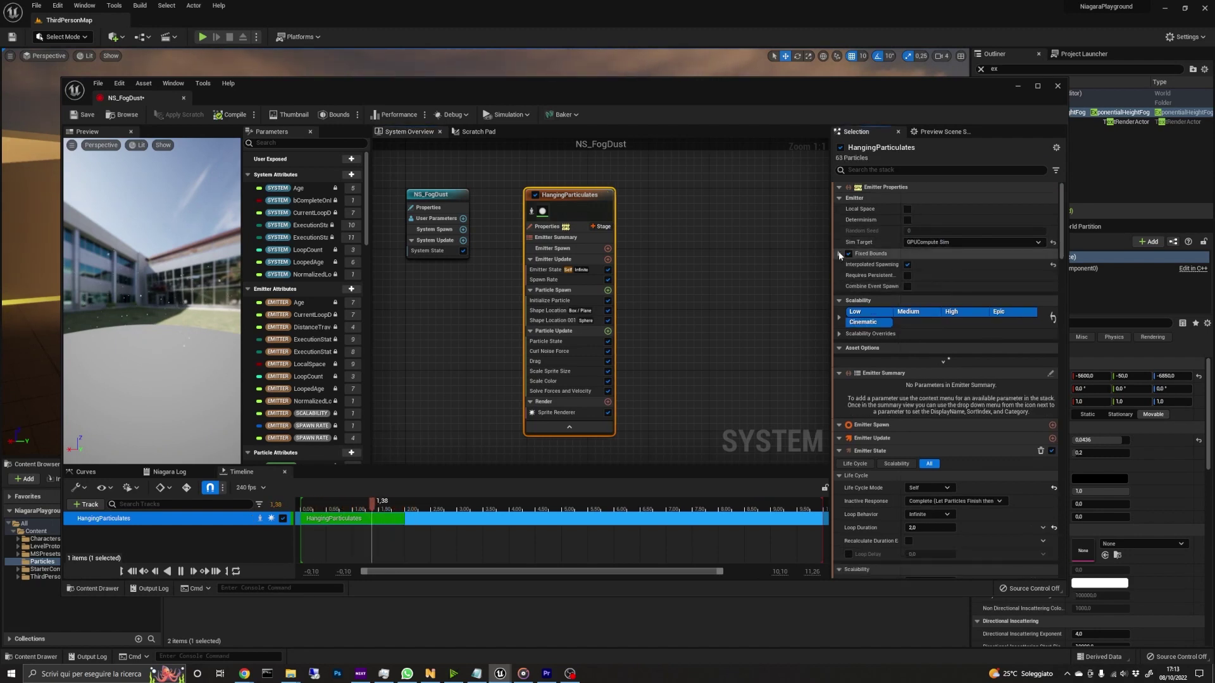
{"action": "left_click", "coordinate": [839, 253]}
{"action": "left_click", "coordinate": [928, 265]}
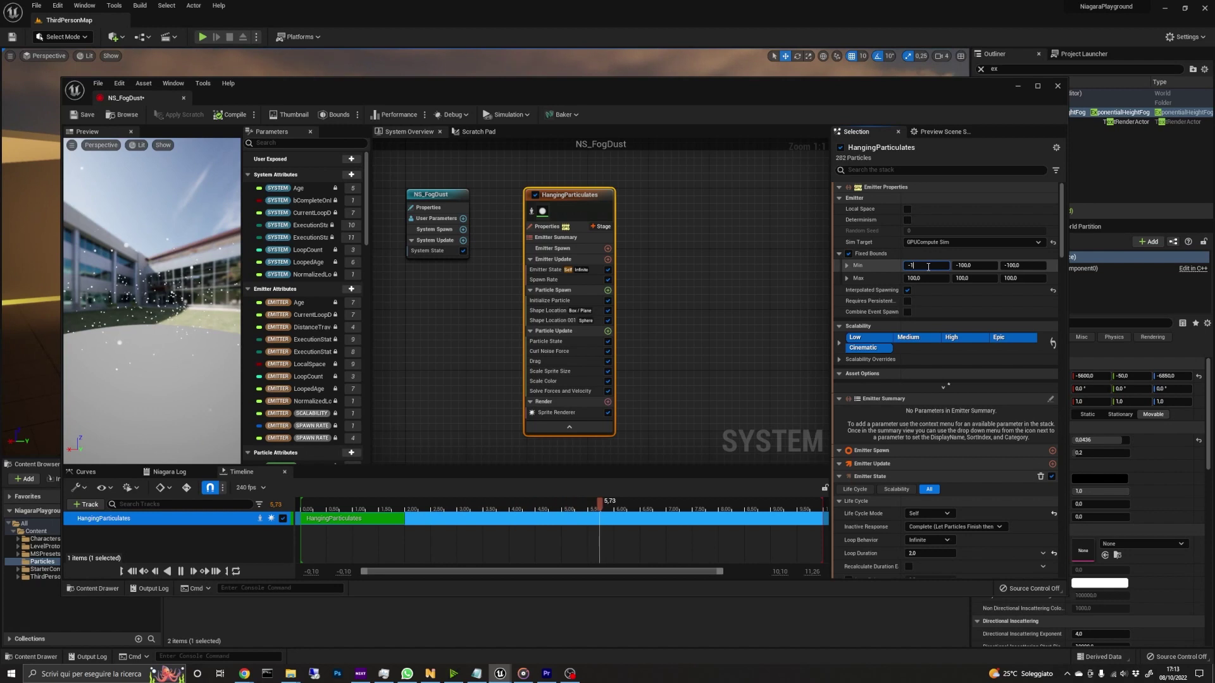
{"action": "type", "text": "-1000"}
{"action": "key", "text": "Tab"}
{"action": "type", "text": "-1000"}
{"action": "key", "text": "Tab"}
{"action": "key", "text": "Tab"}
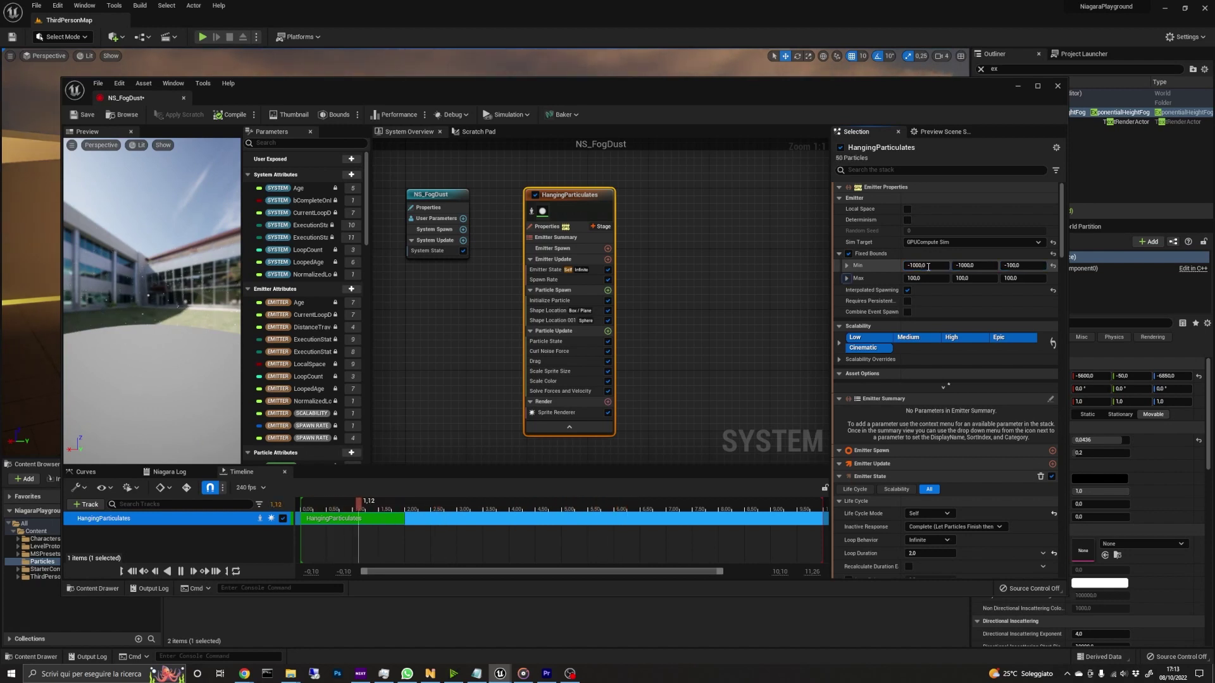
{"action": "type", "text": "1000"}
{"action": "key", "text": "Tab"}
{"action": "type", "text": "1000"}
{"action": "key", "text": "Return"}
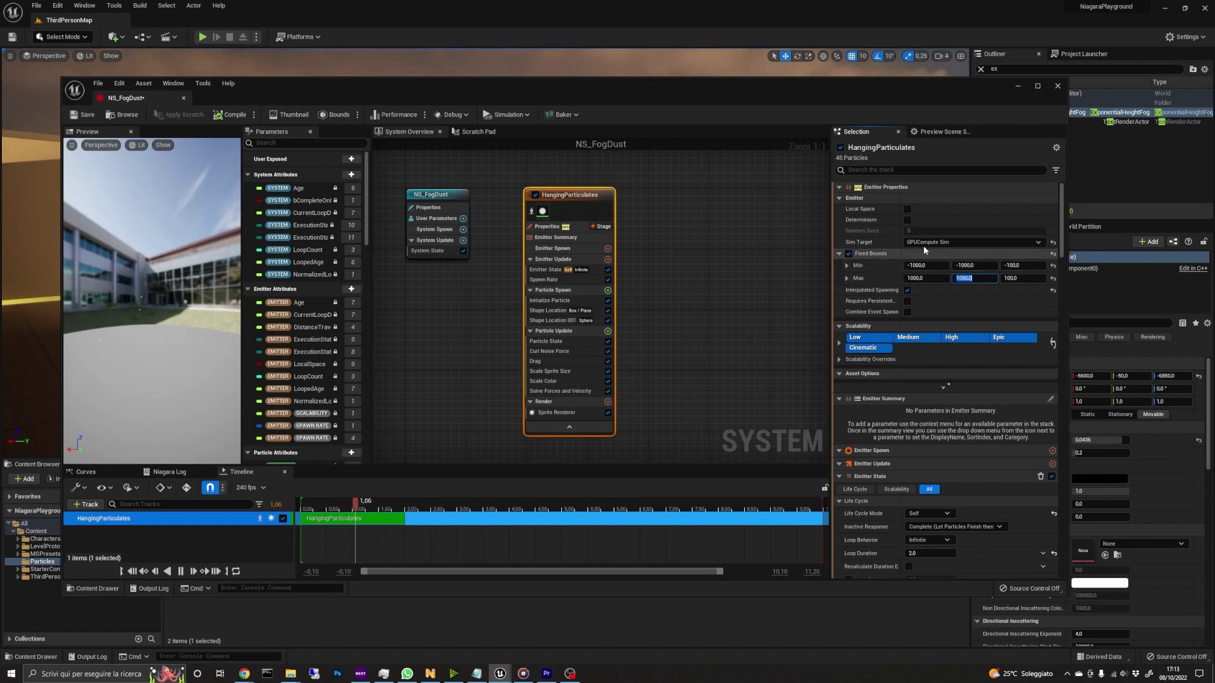
{"action": "left_click", "coordinate": [908, 209]}
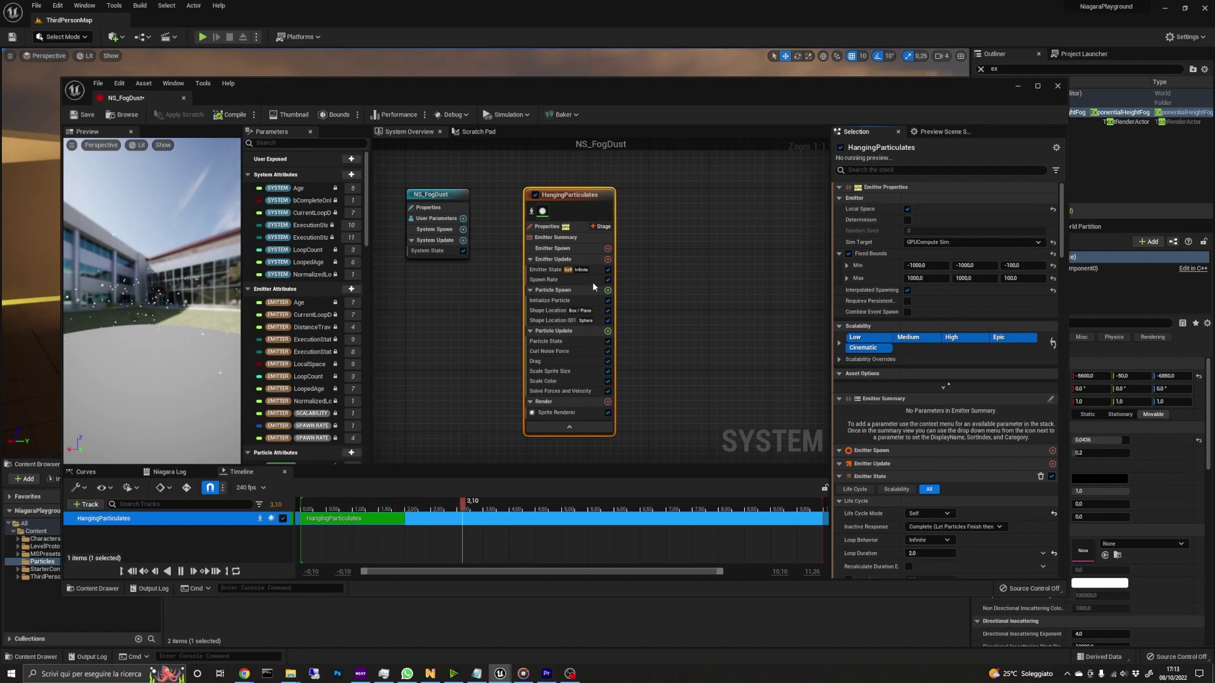
Set the emitter's Spawn Rate to 800 and enable Spawn Probability with a value of 0.7.
{"action": "left_click", "coordinate": [557, 278]}
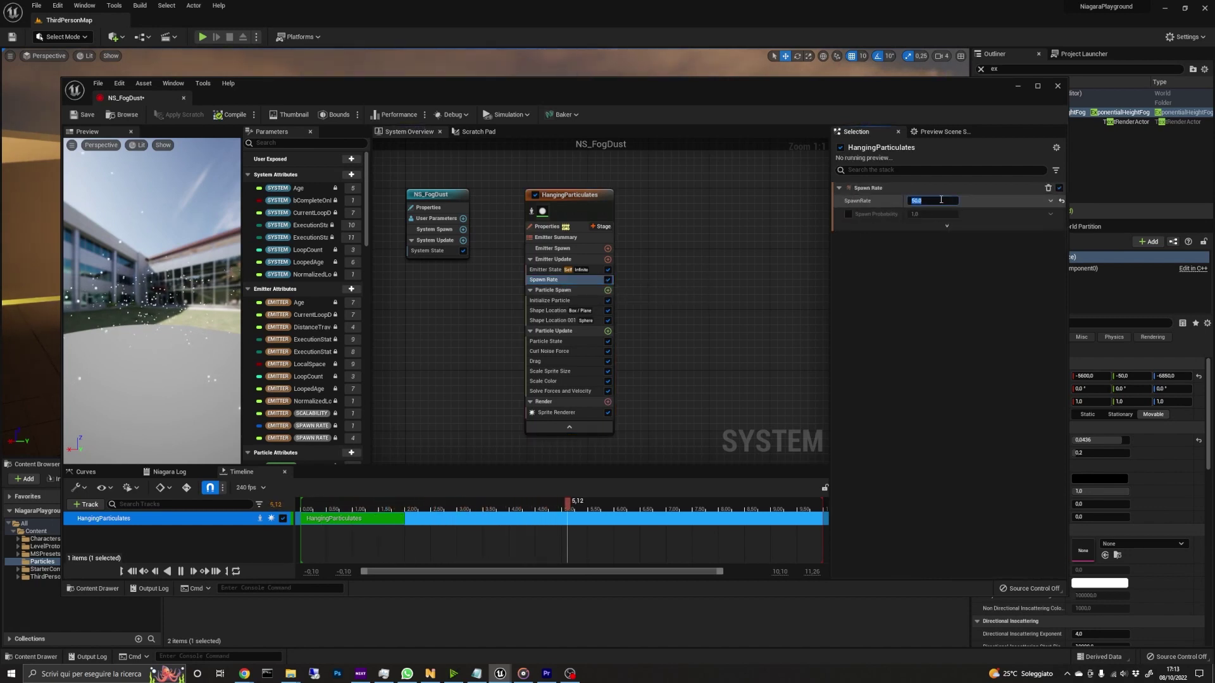
{"action": "key", "text": "Return"}
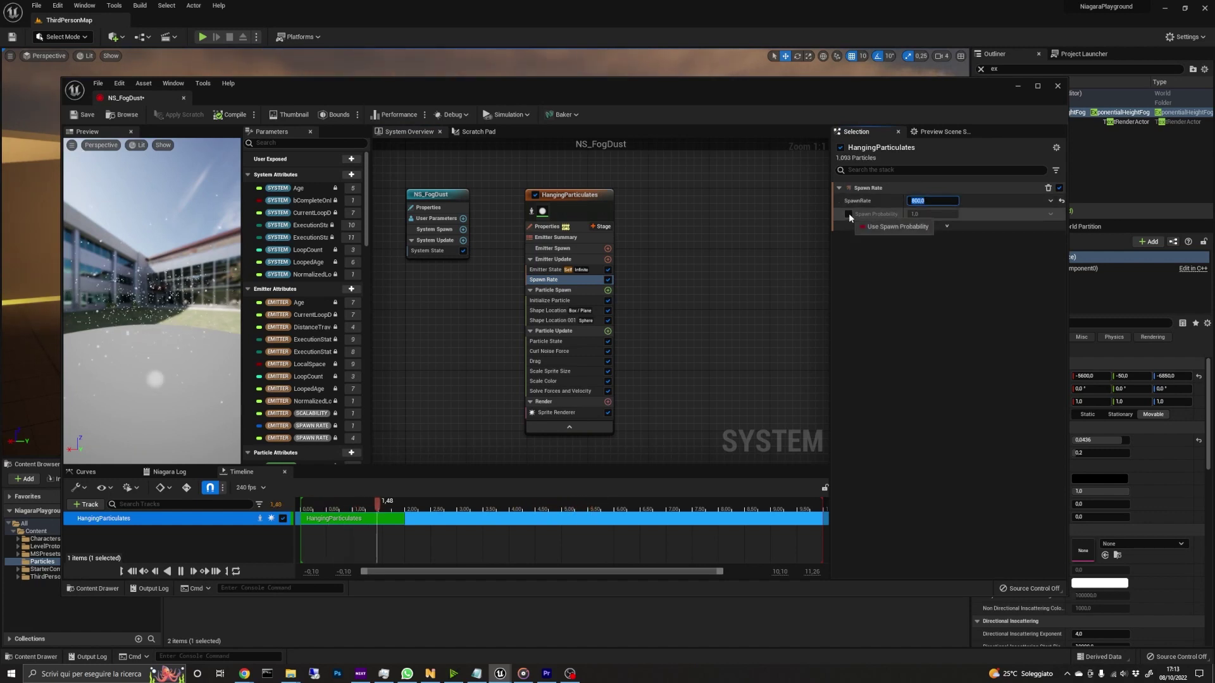
{"action": "left_click", "coordinate": [849, 214]}
{"action": "left_click", "coordinate": [924, 215]}
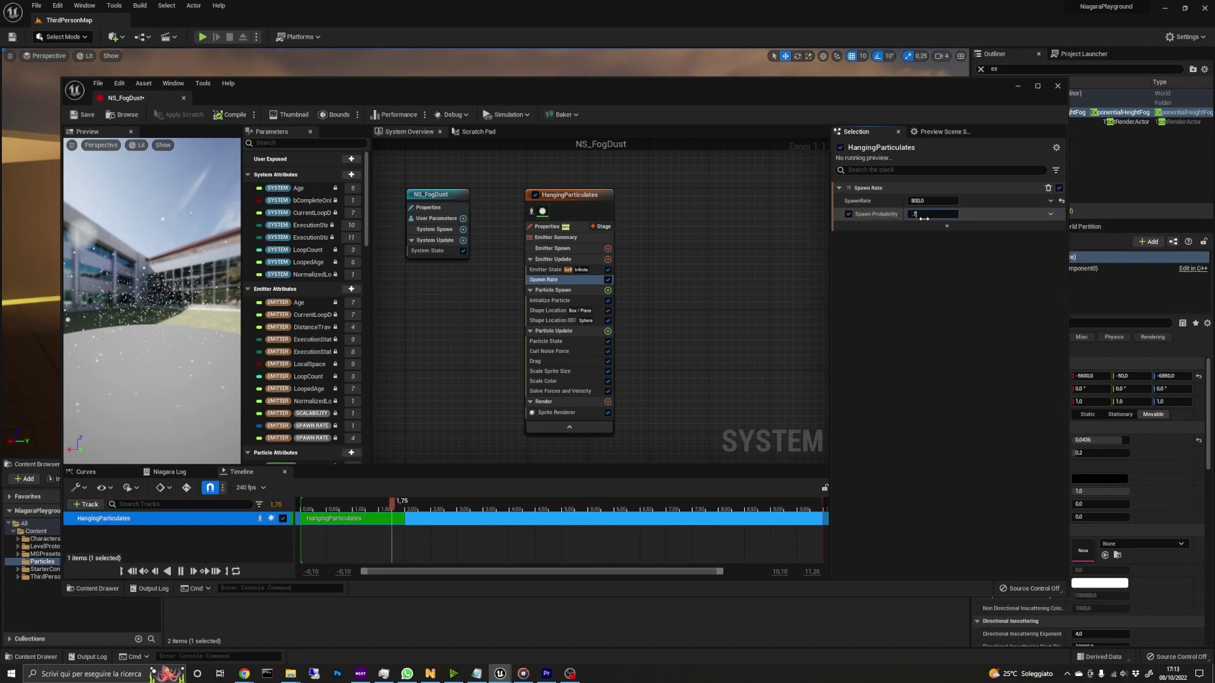
{"action": "type", "text": ",7"}
{"action": "key", "text": "Return"}
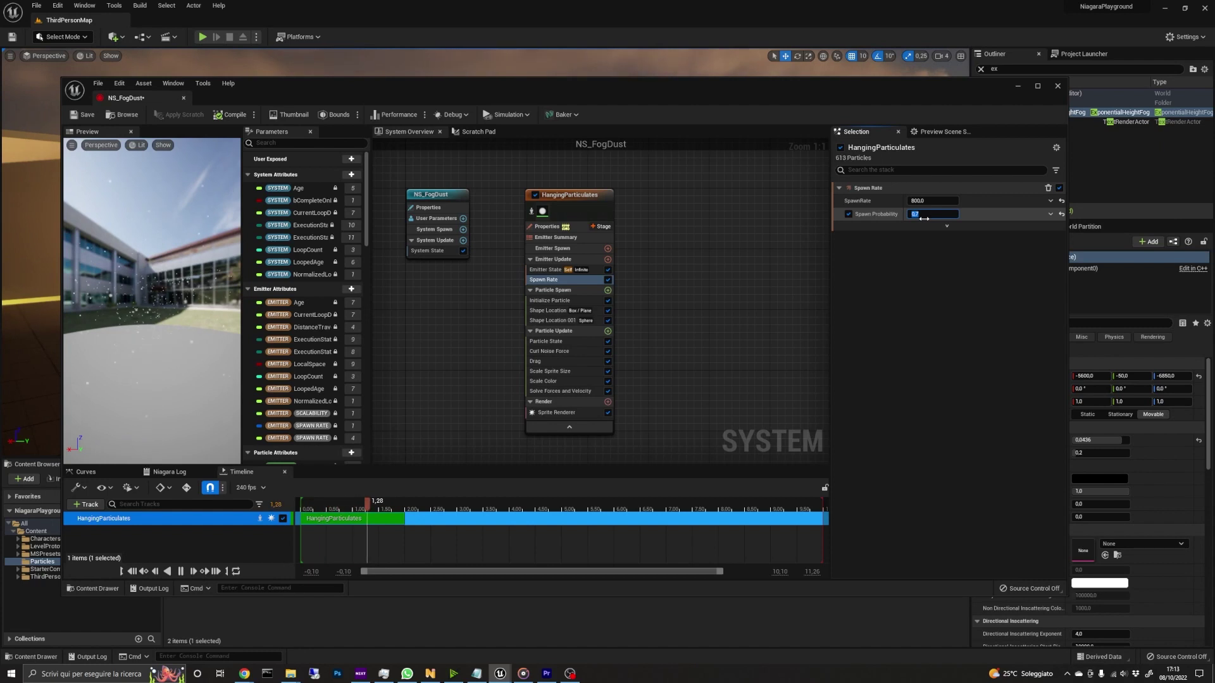
{"action": "left_click", "coordinate": [759, 337]}
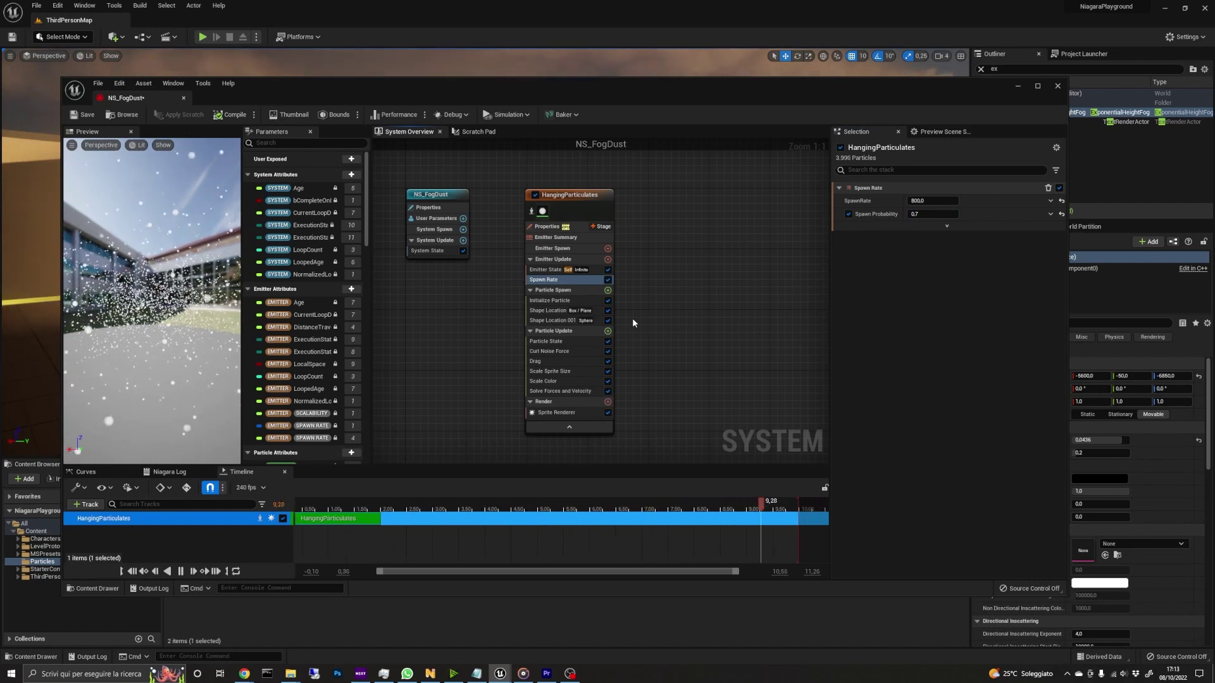
Set the Initialize Particle color to sRGB hex 473B2E with alpha about 0.9, and raise its Value (V) to 100.
{"action": "left_click", "coordinate": [593, 302]}
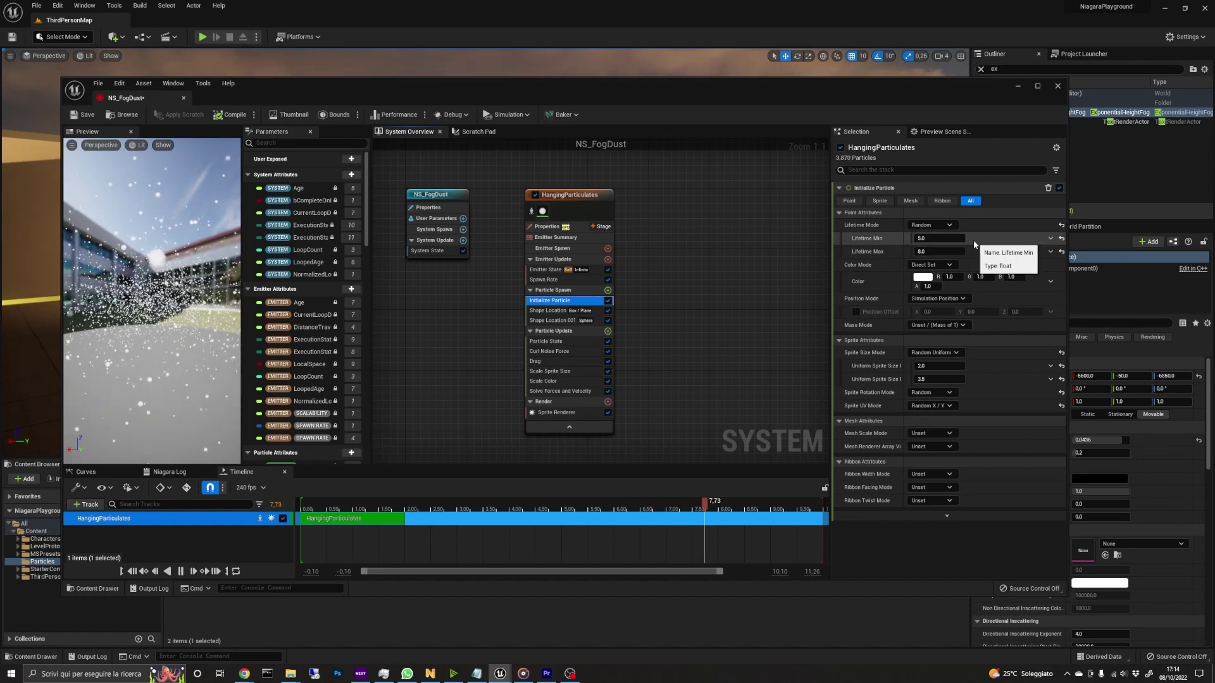
{"action": "left_click", "coordinate": [921, 278]}
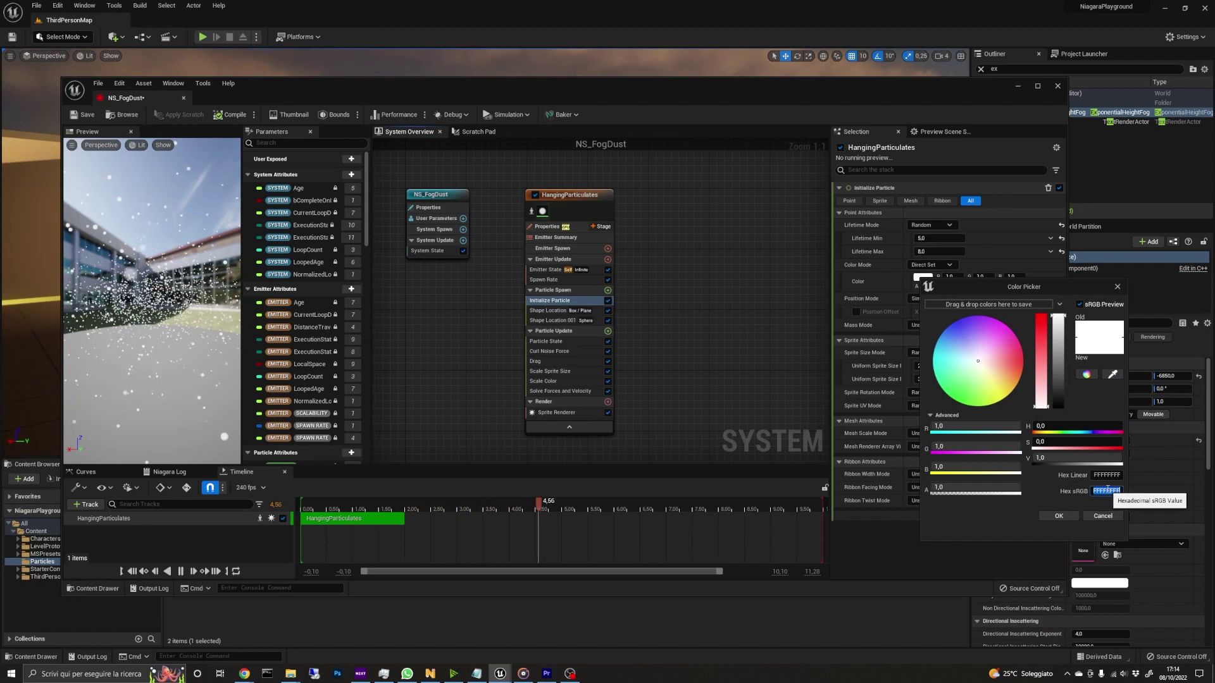
{"action": "type", "text": "473B2EE6"}
{"action": "key", "text": "Return"}
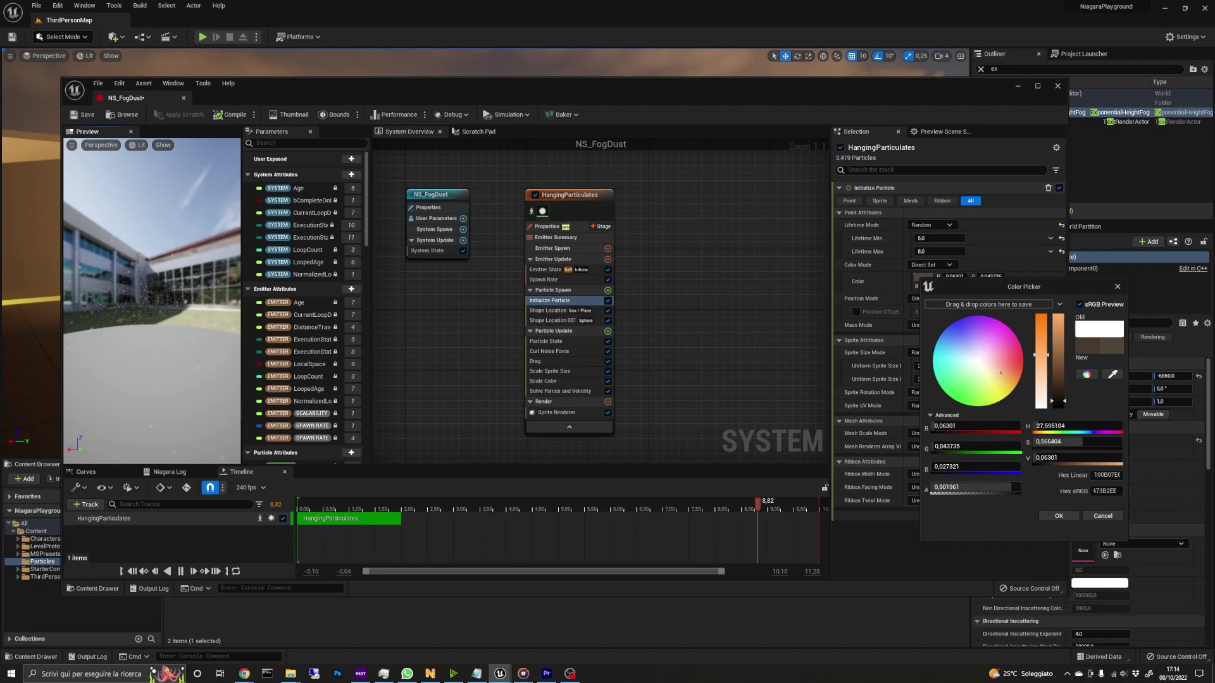
{"action": "left_click_drag", "start_coordinate": [158, 315], "coordinate": [117, 342]}
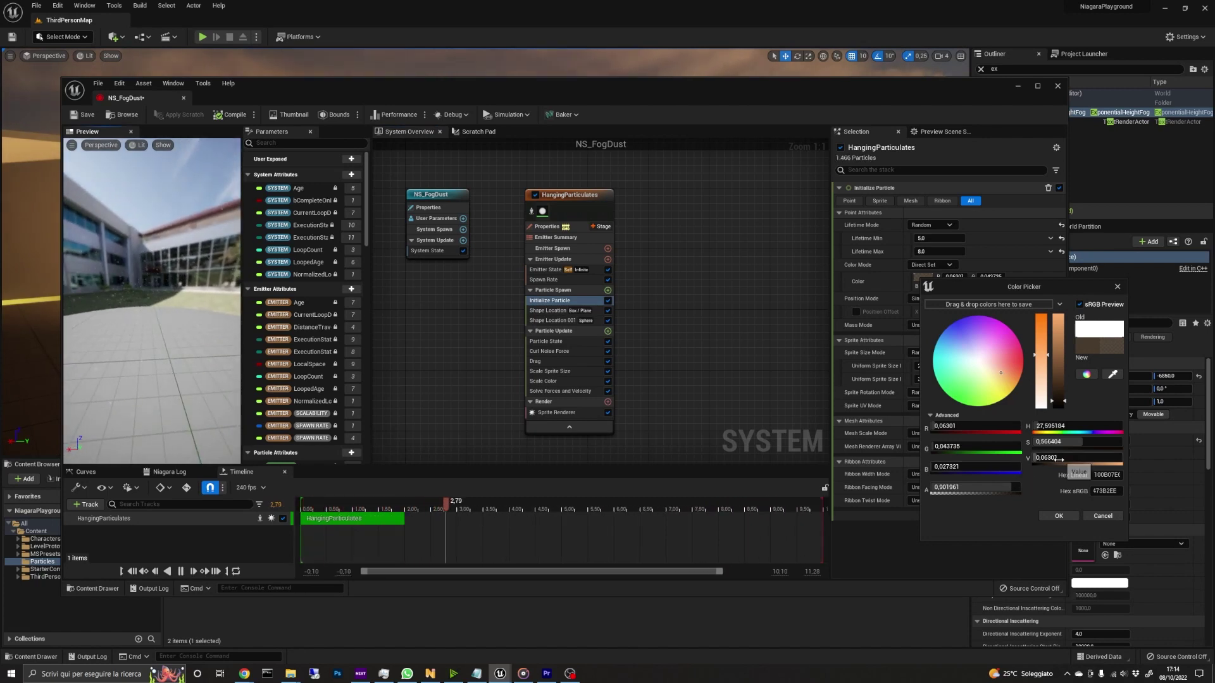
{"action": "left_click", "coordinate": [1062, 458]}
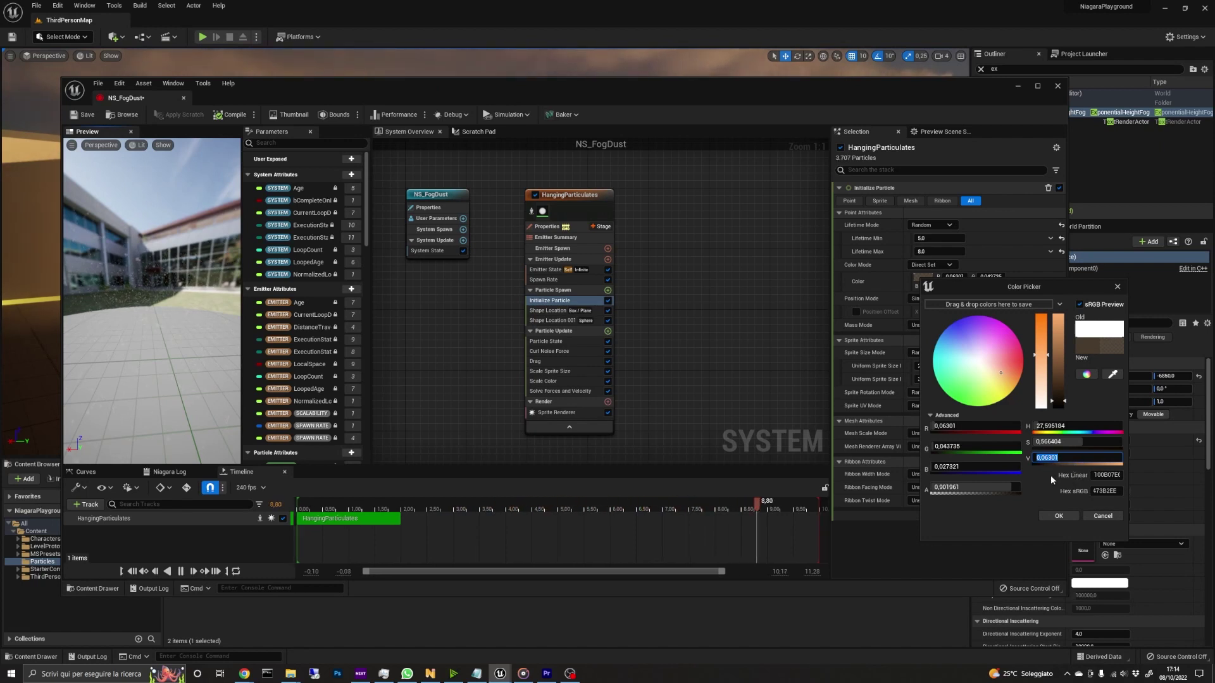
{"action": "type", "text": "100"}
{"action": "key", "text": "Return"}
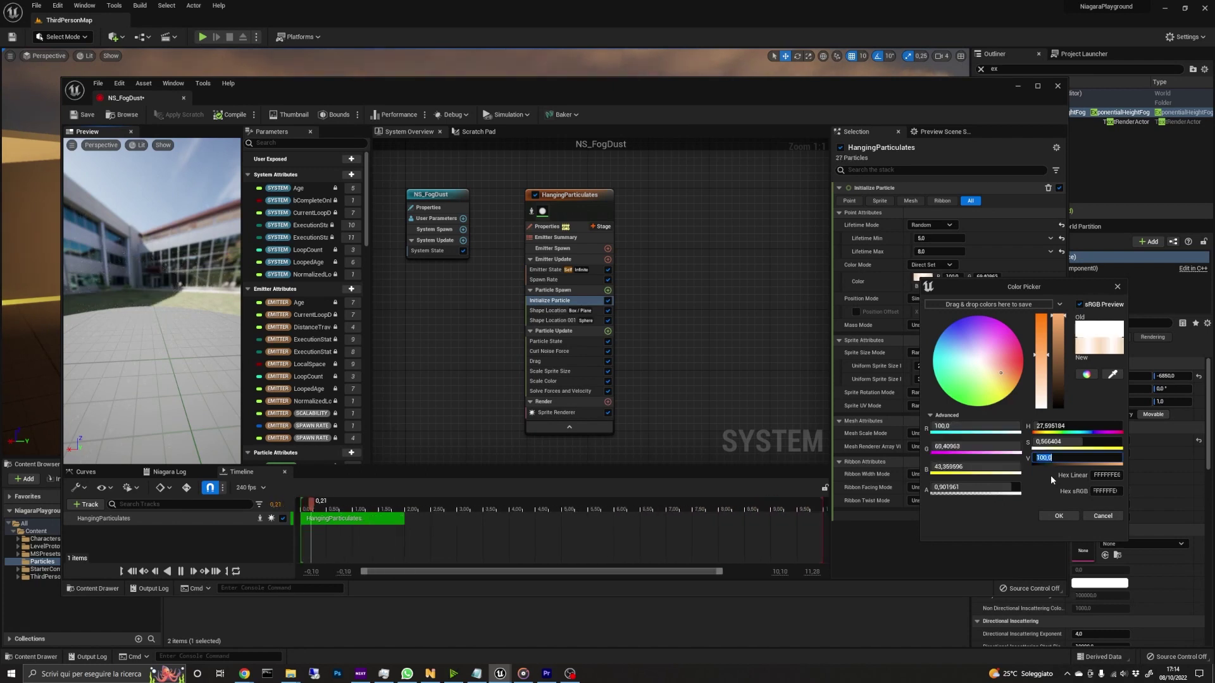
{"action": "left_click", "coordinate": [1059, 515]}
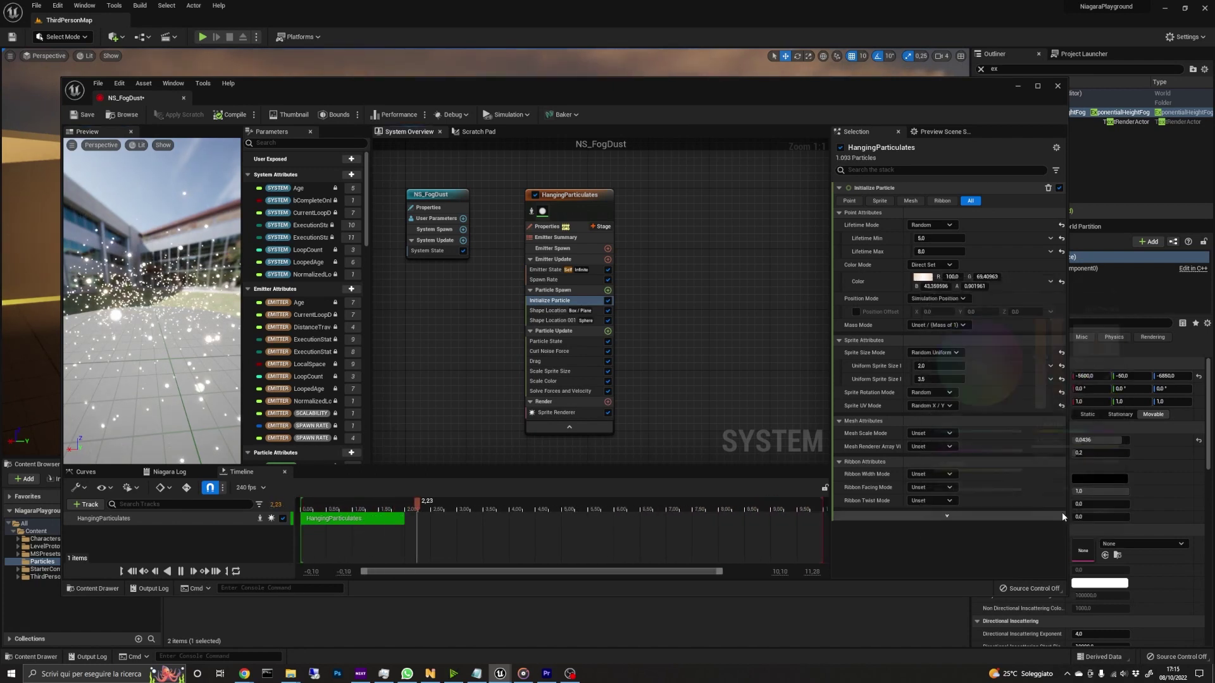
Set the Initialize Particle uniform sprite size range to a minimum of 0.1 and a maximum of 0.3.
{"action": "left_click", "coordinate": [933, 366]}
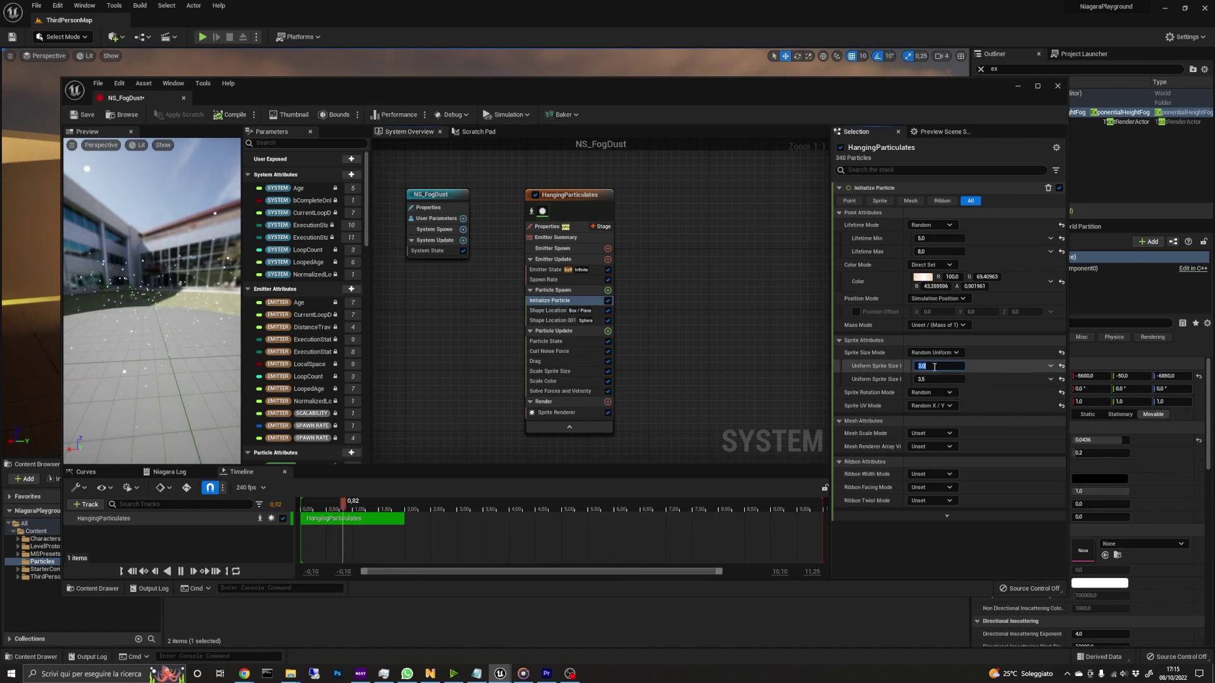
{"action": "type", "text": "0,1"}
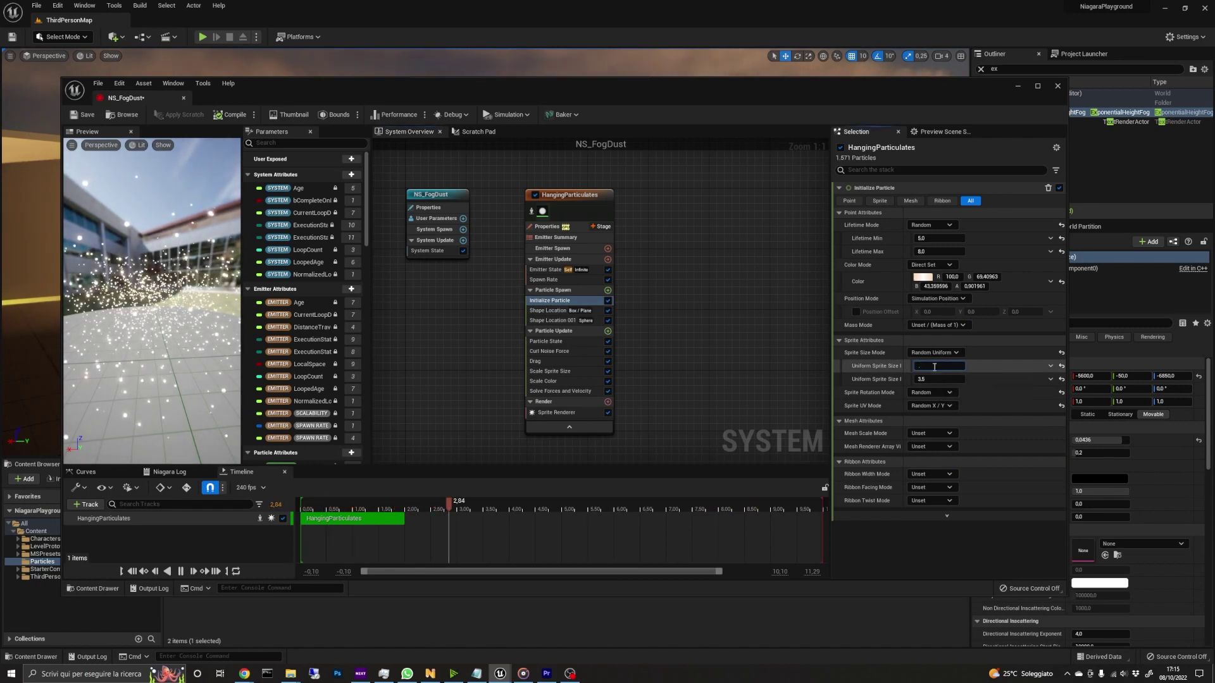
{"action": "key", "text": "Tab"}
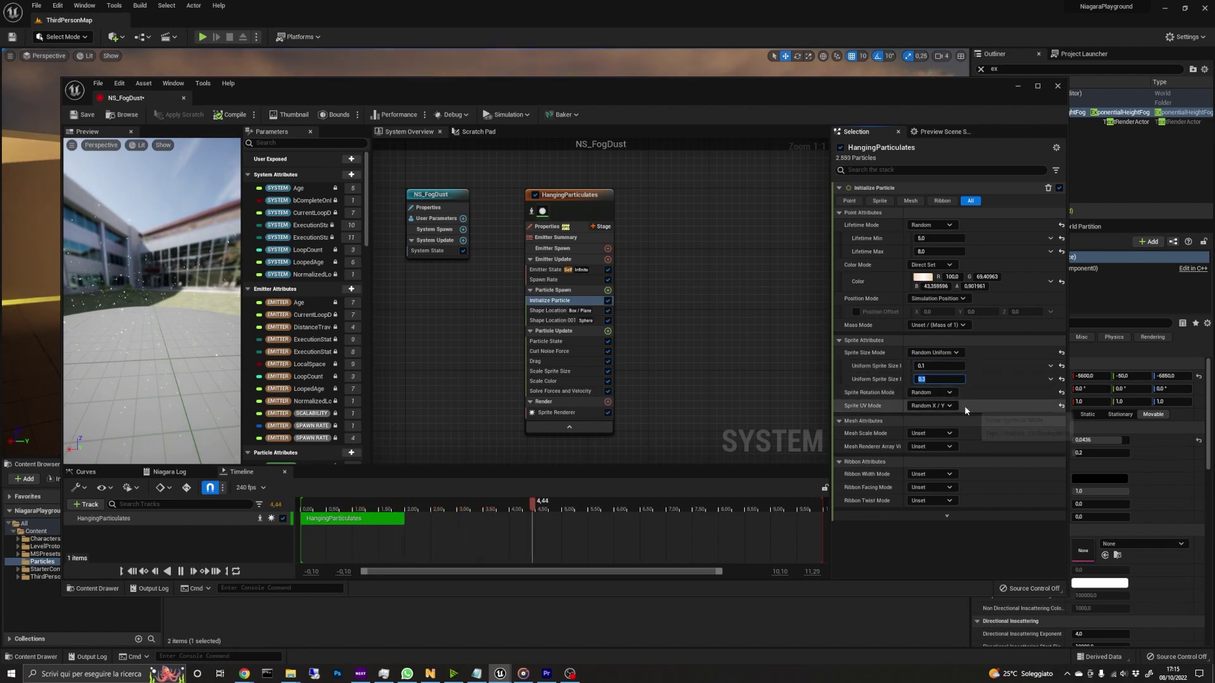
Delete the sphere Shape Location 001 module and set the remaining Shape Location's Box Size X and Y to 1500.
{"action": "right_click", "coordinate": [564, 323]}
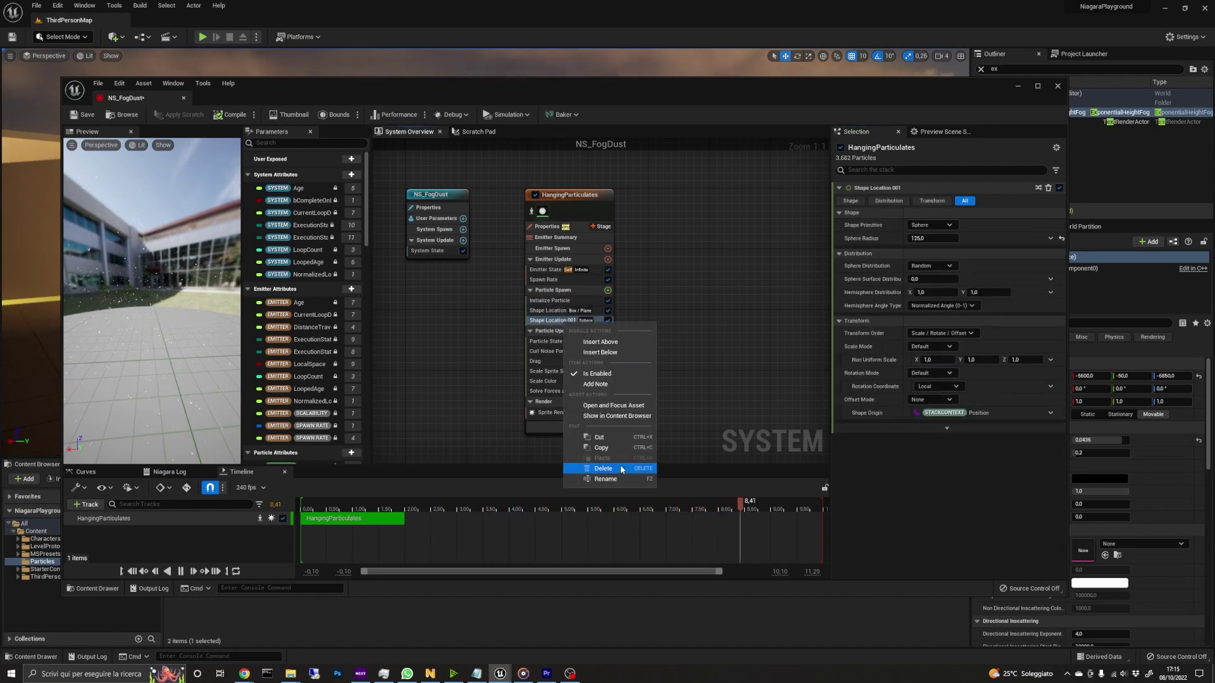
{"action": "left_click", "coordinate": [620, 468]}
{"action": "left_click", "coordinate": [562, 312]}
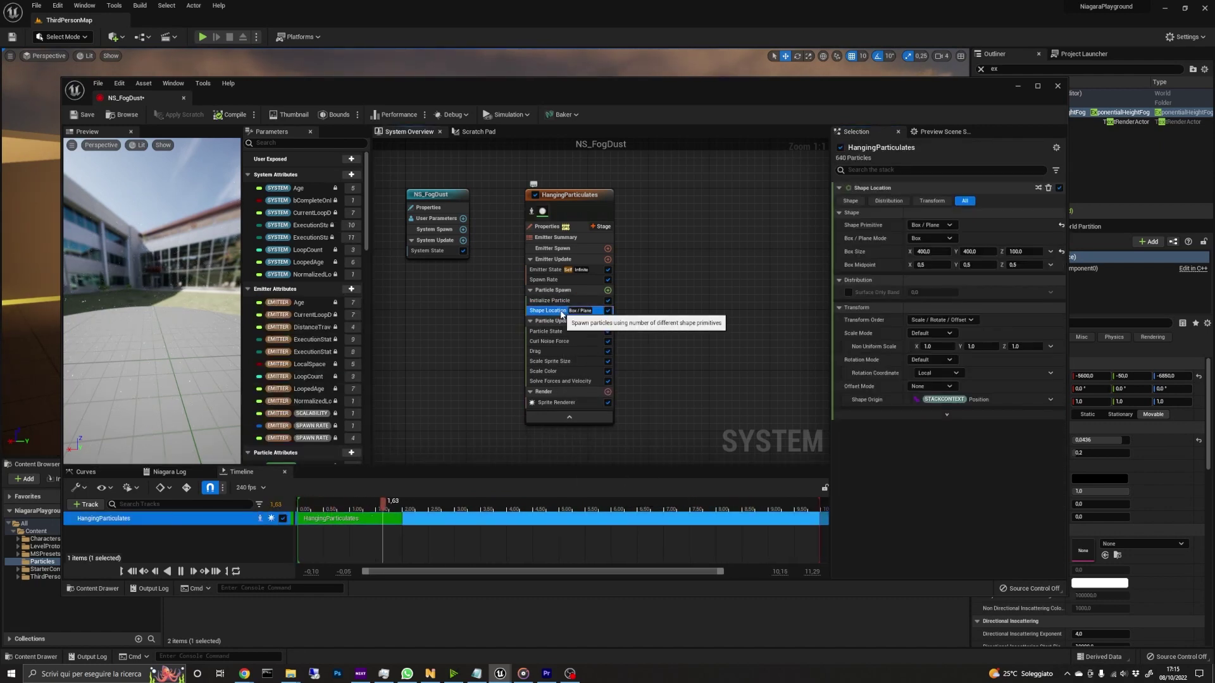
{"action": "left_click", "coordinate": [929, 252]}
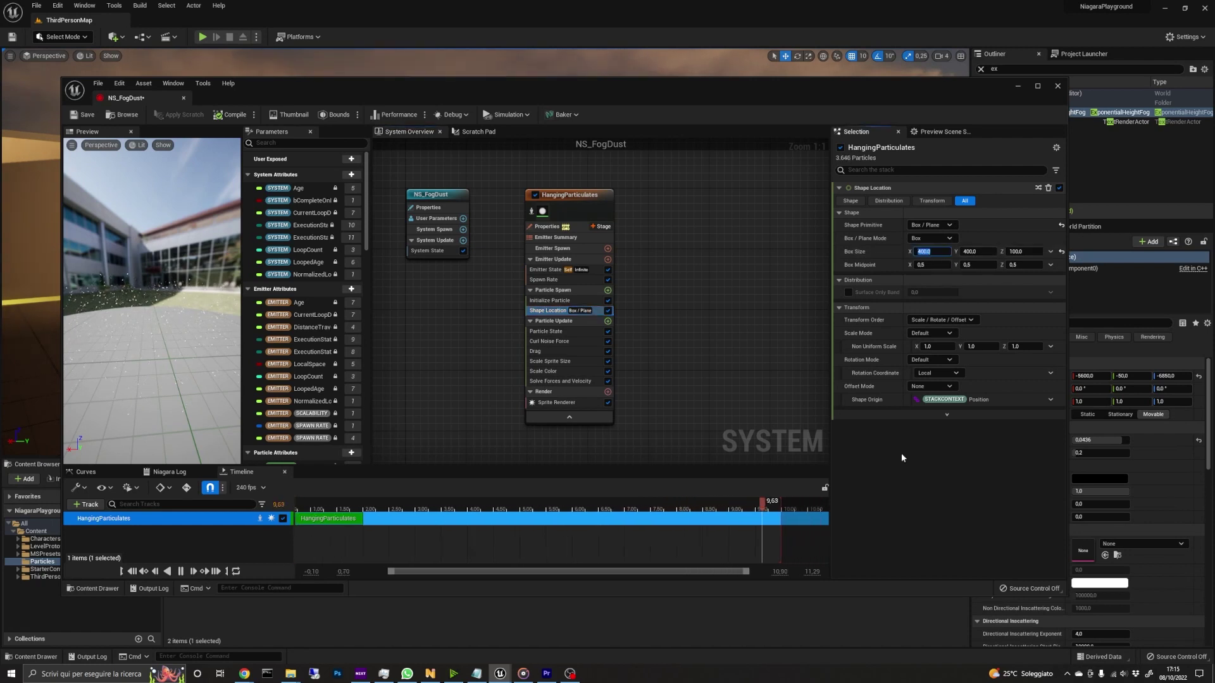
{"action": "key", "text": "Tab"}
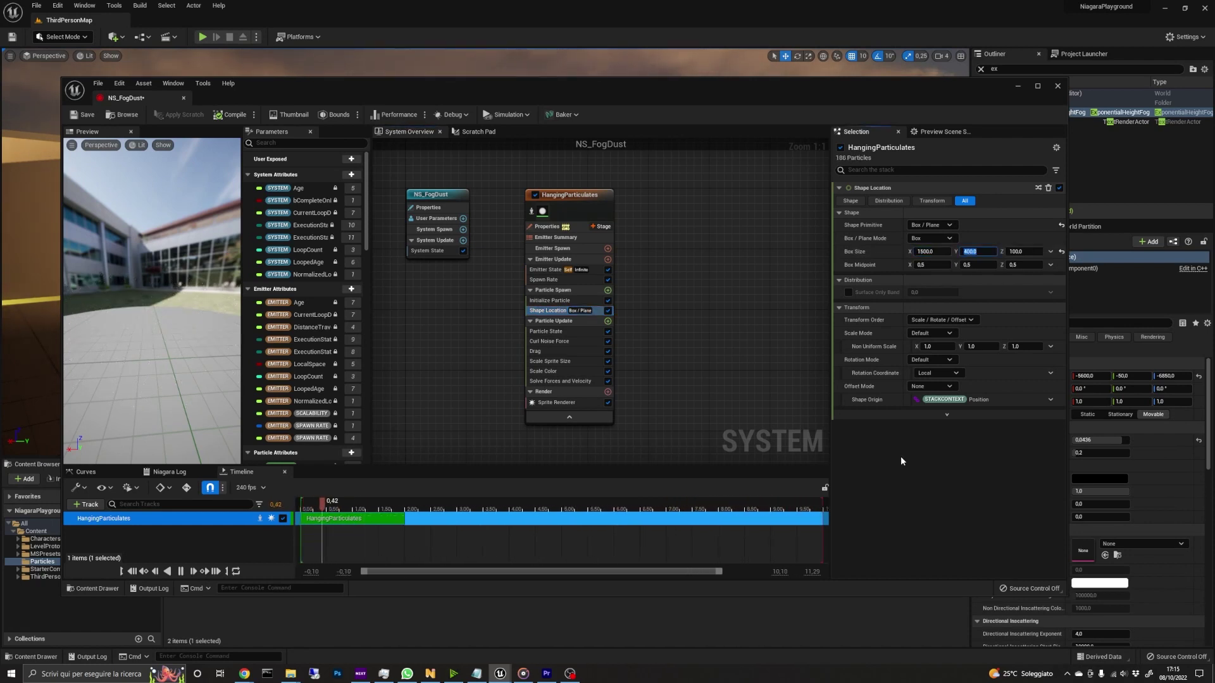
{"action": "type", "text": "1500"}
{"action": "key", "text": "Tab"}
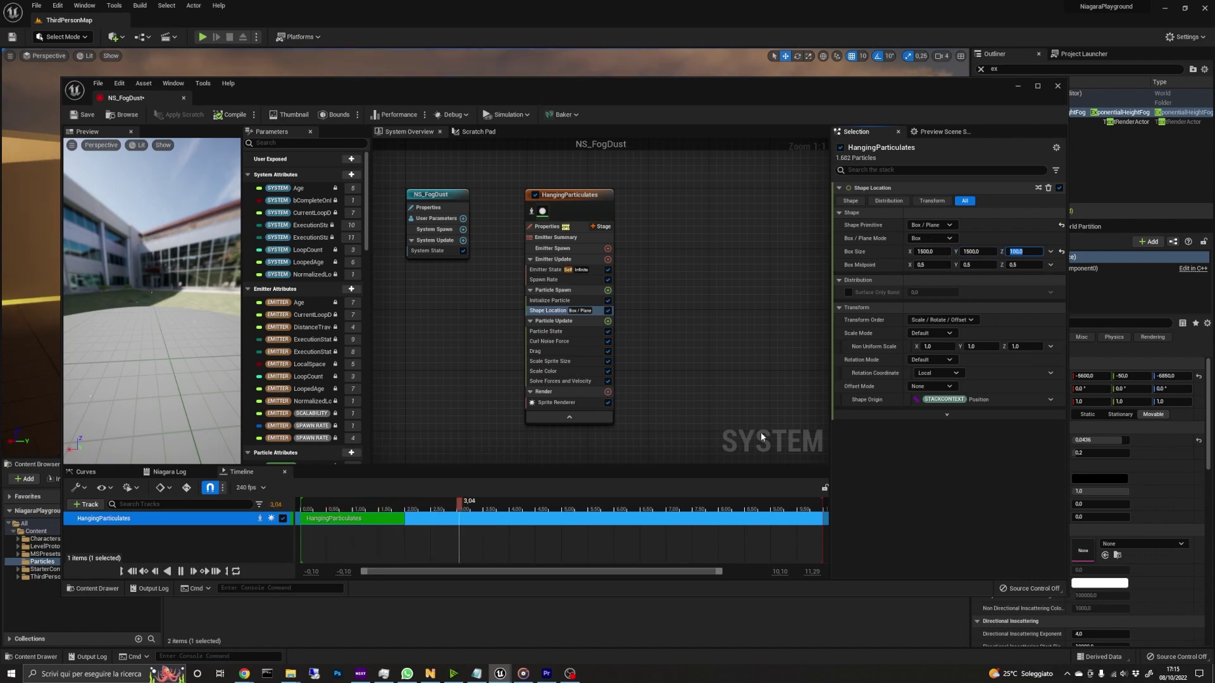
Delete the Drag, Scale Sprite Size and Scale Color modules from the emitter's Particle Update group.
{"action": "right_click", "coordinate": [575, 350]}
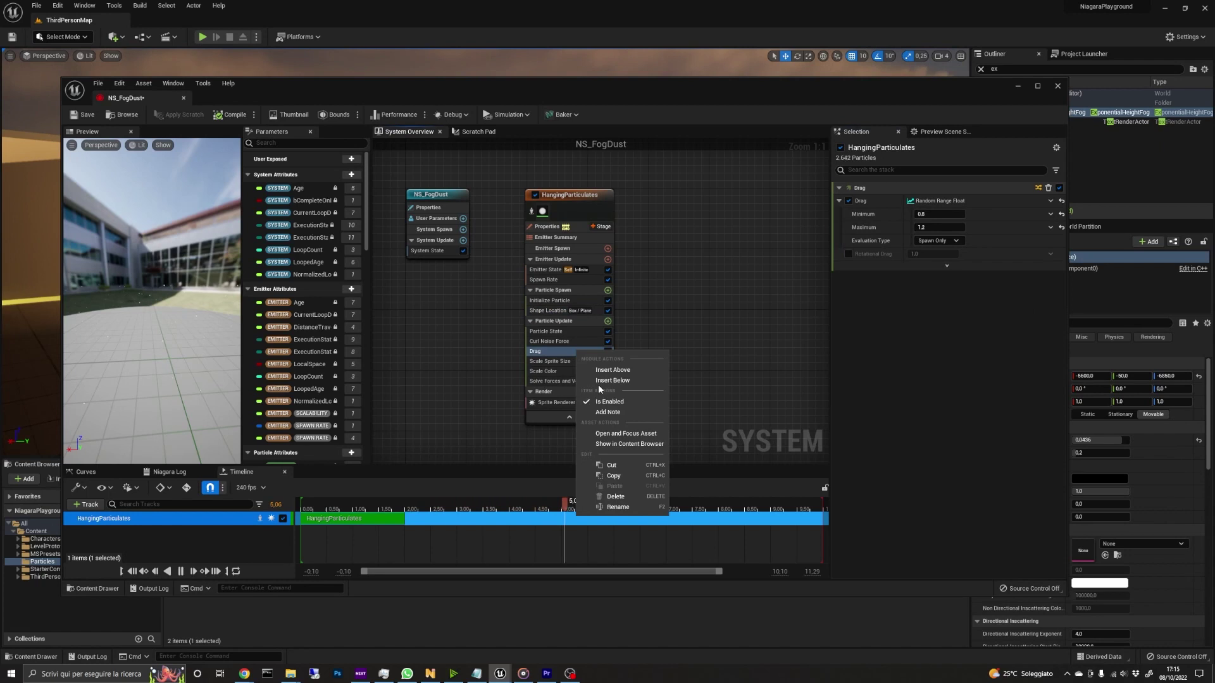
{"action": "left_click", "coordinate": [627, 491]}
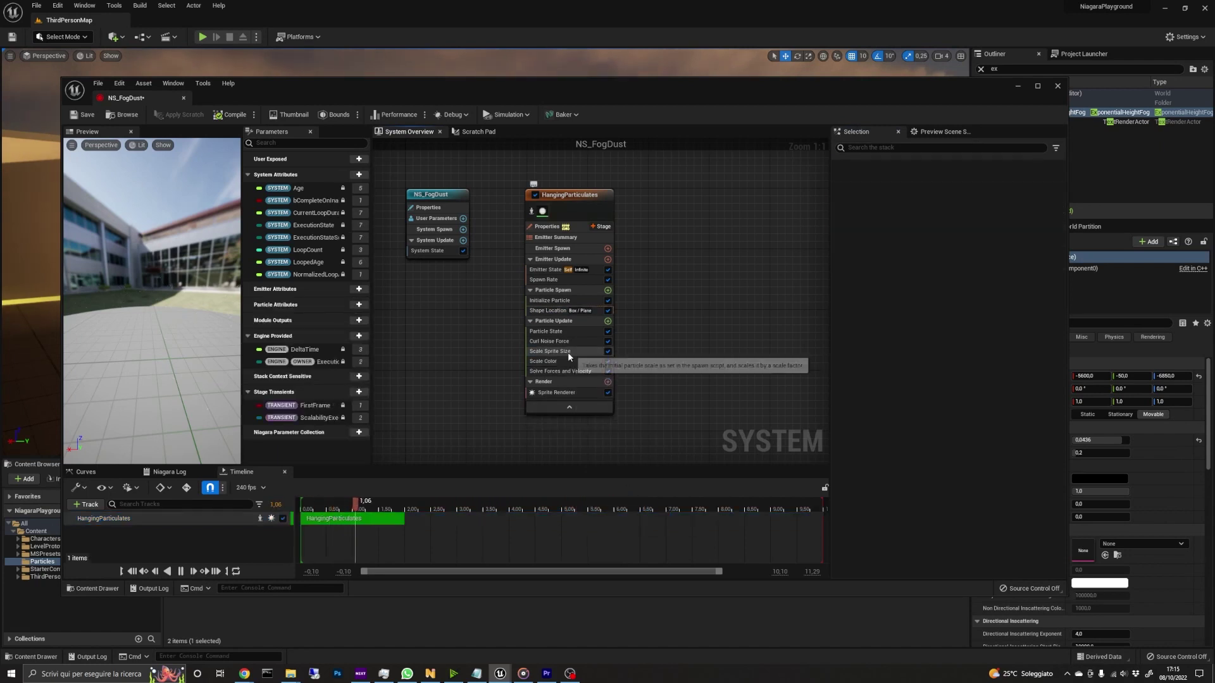
{"action": "right_click", "coordinate": [567, 352]}
{"action": "left_click", "coordinate": [606, 499]}
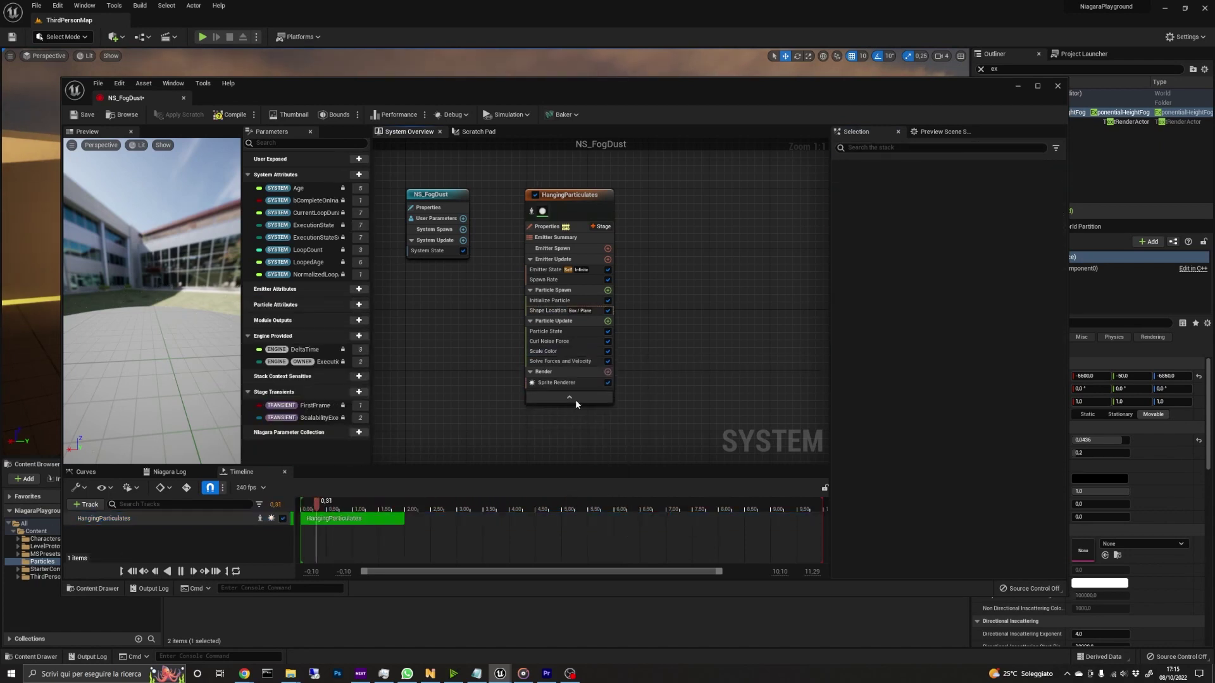
{"action": "right_click", "coordinate": [567, 352]}
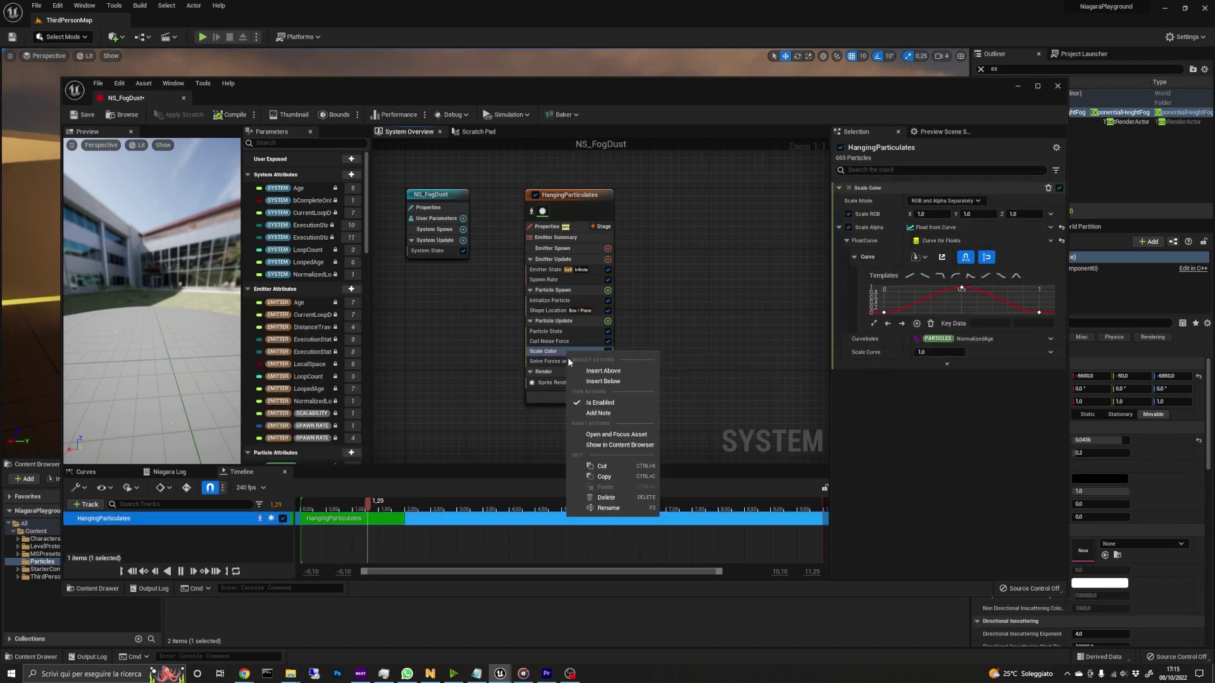
{"action": "left_click", "coordinate": [608, 497]}
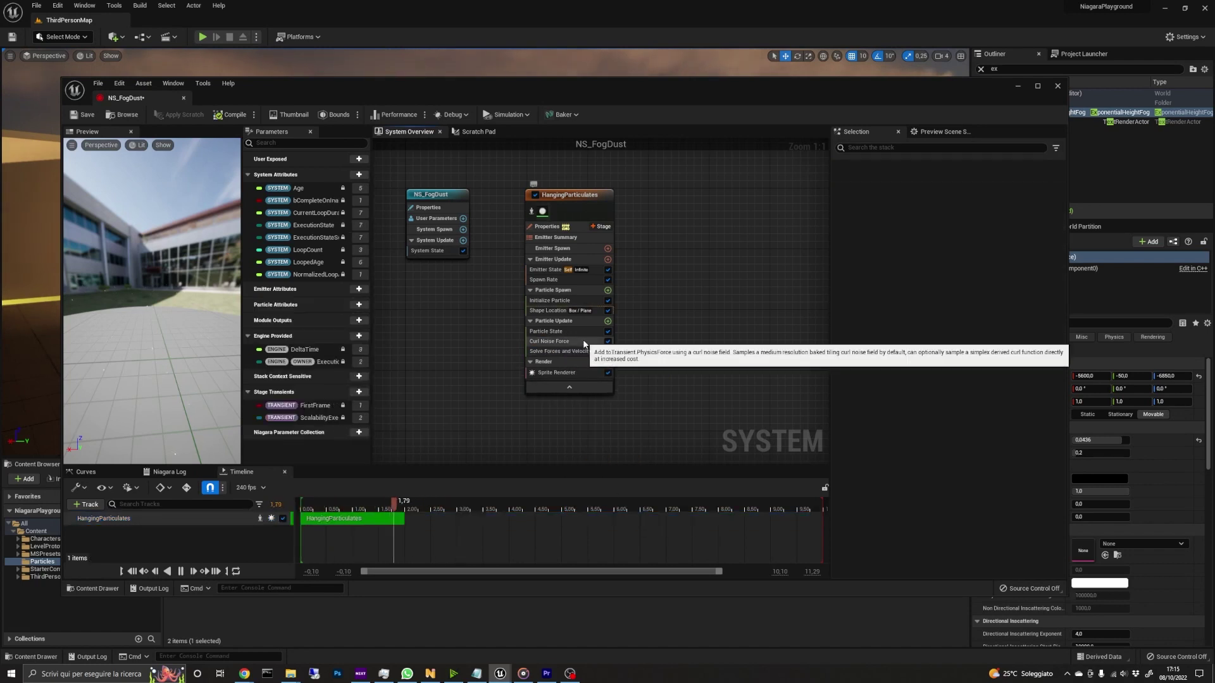
Add a Vortex Force module to the emitter's Particle Update group.
{"action": "left_click", "coordinate": [542, 342]}
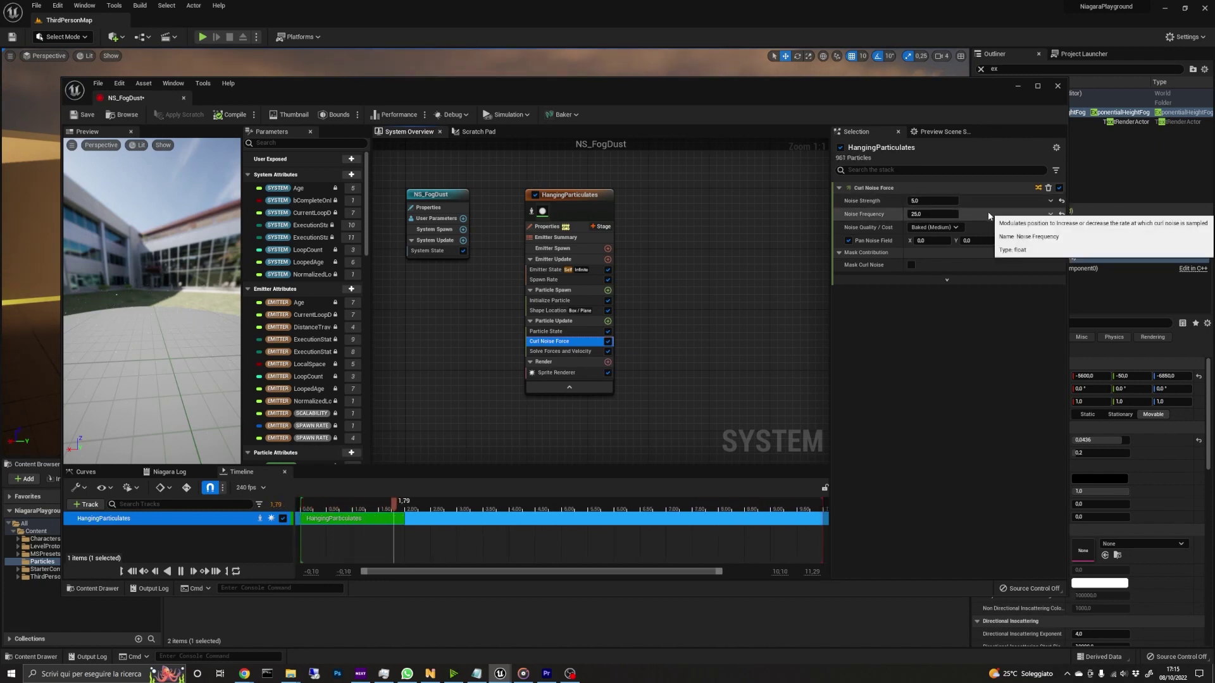
{"action": "left_click", "coordinate": [608, 320]}
{"action": "type", "text": "vorte"}
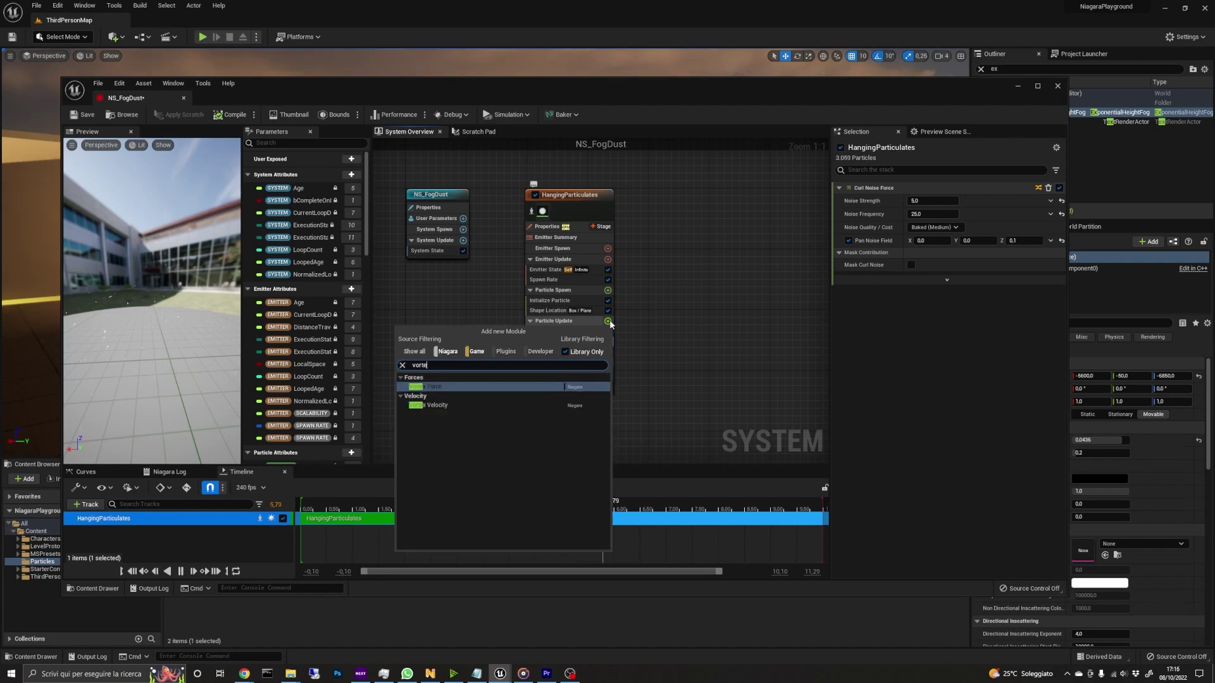
{"action": "left_click", "coordinate": [436, 385]}
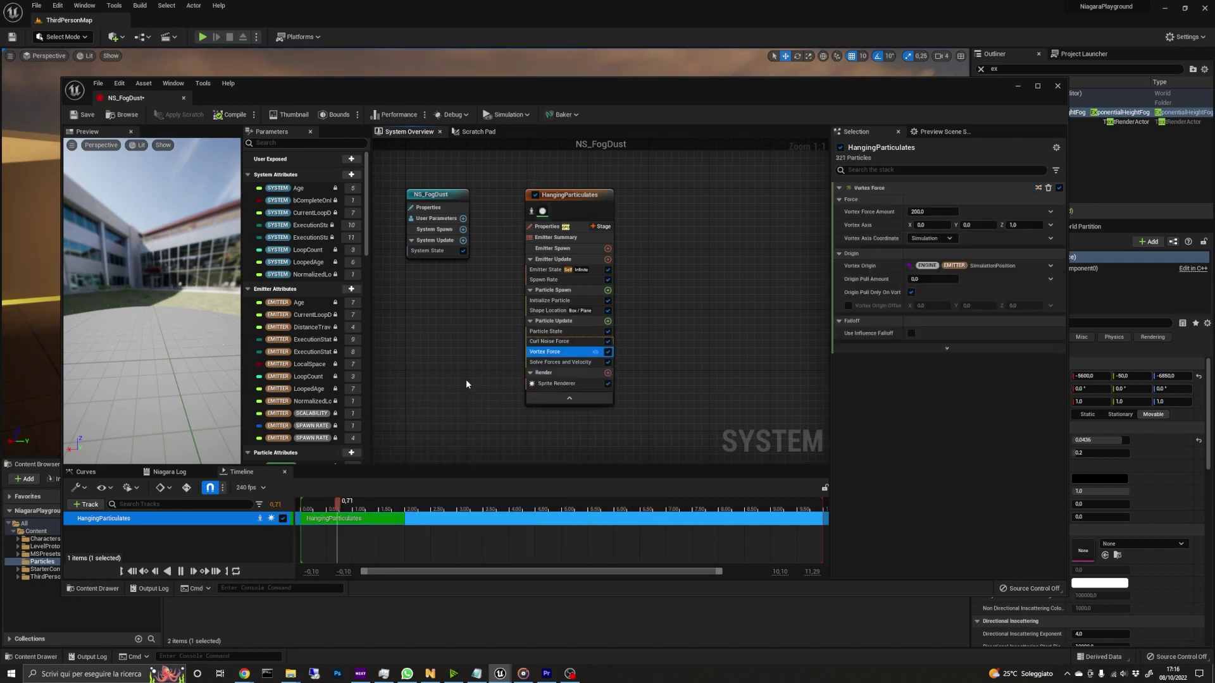
Set the Vortex Force Amount to 1 and its Origin Pull Amount to -1.
{"action": "left_click", "coordinate": [925, 210]}
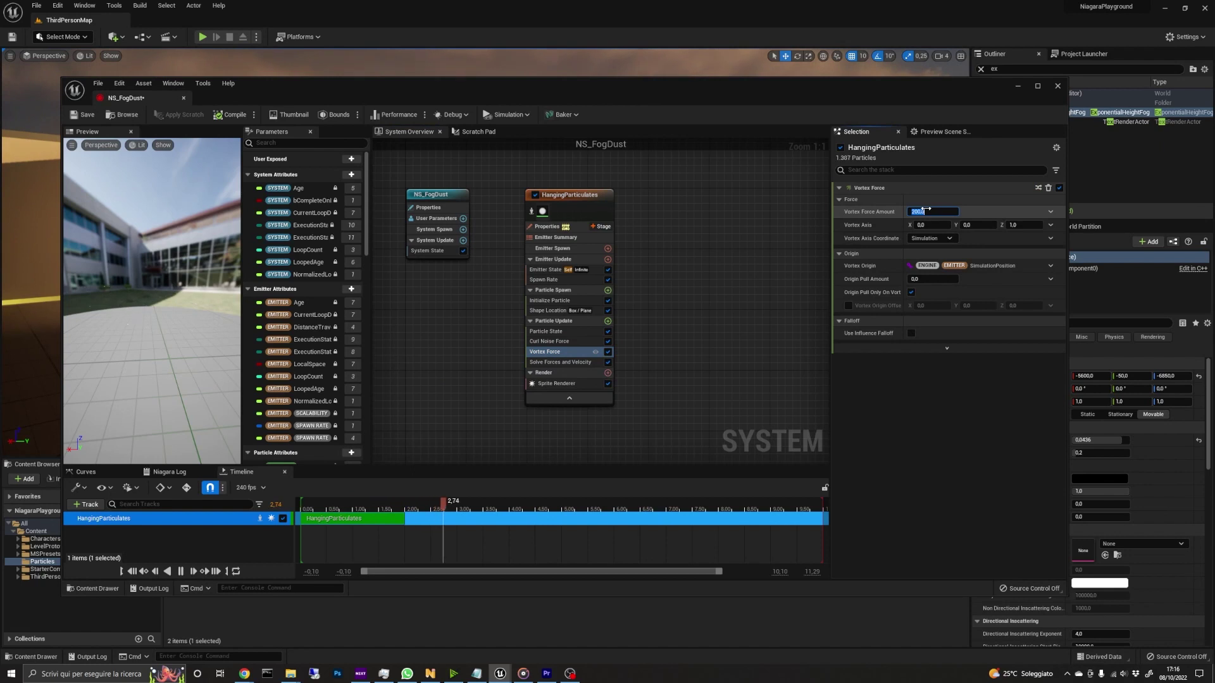
{"action": "type", "text": "1"}
{"action": "key", "text": "Return"}
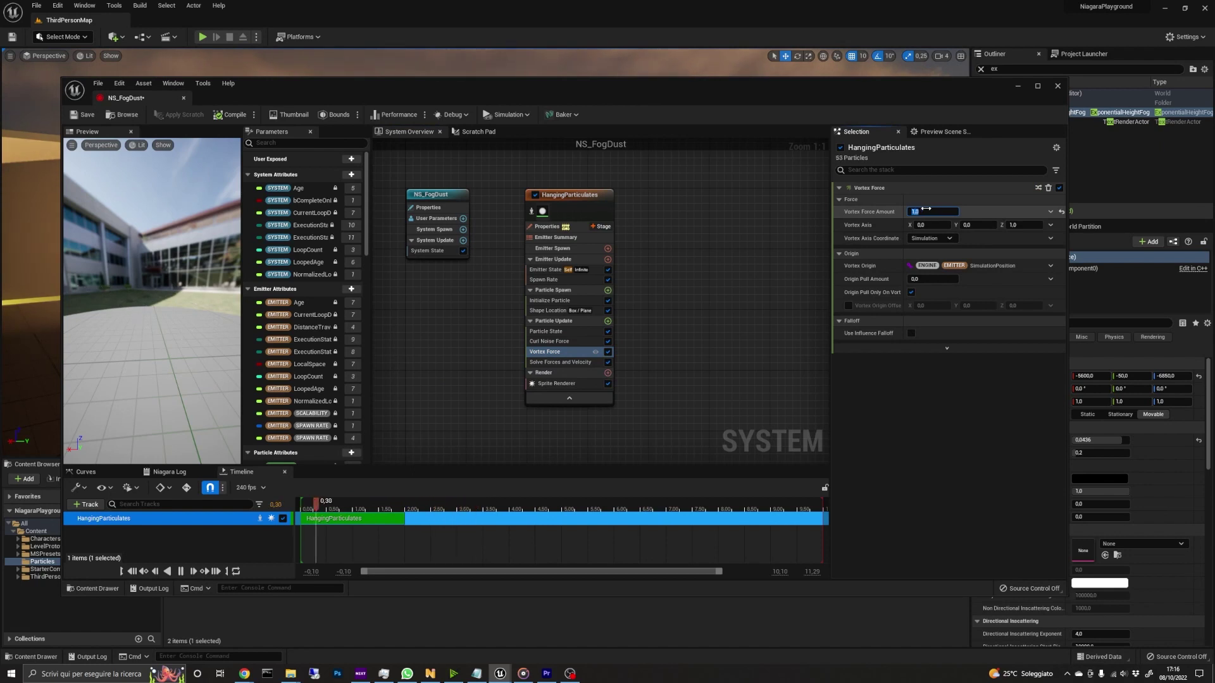
{"action": "left_click", "coordinate": [927, 279]}
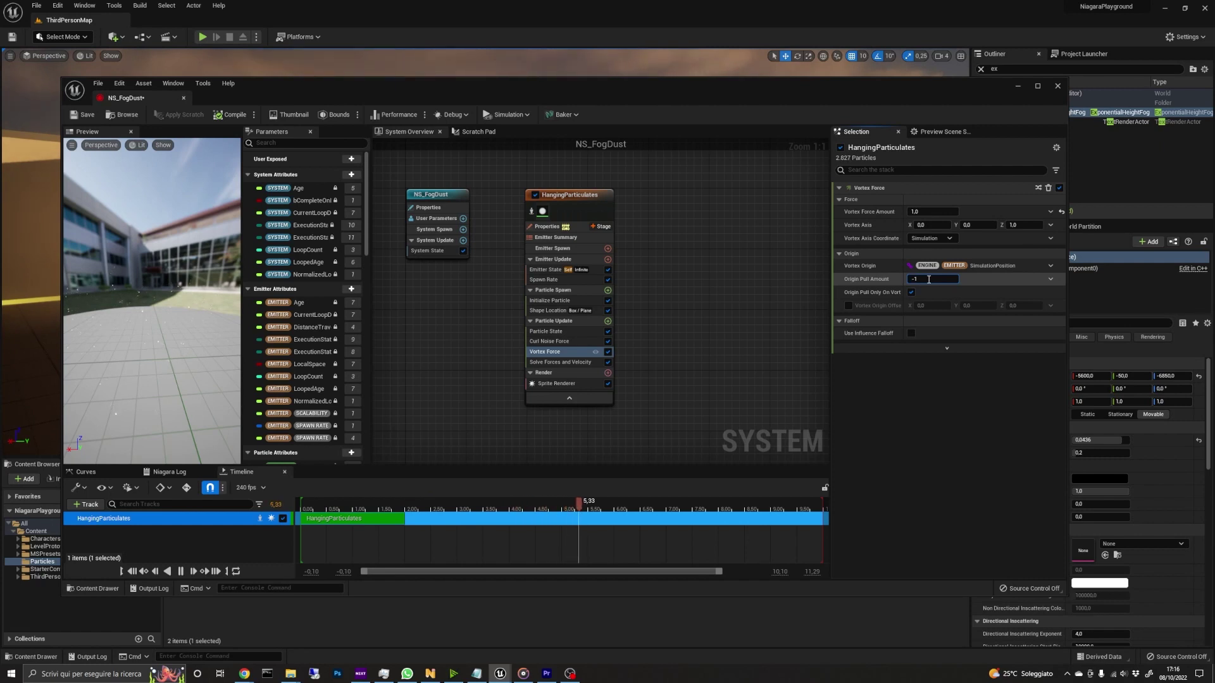
{"action": "key", "text": "Return"}
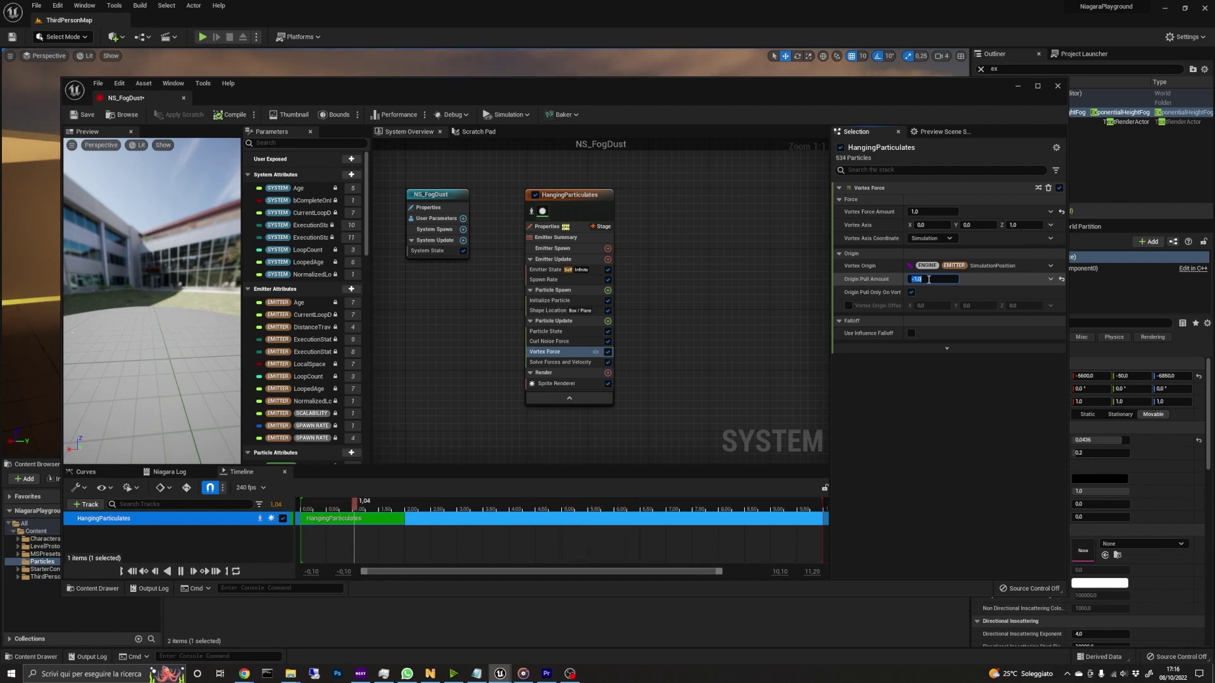
{"action": "left_click_drag", "start_coordinate": [181, 342], "coordinate": [215, 347]}
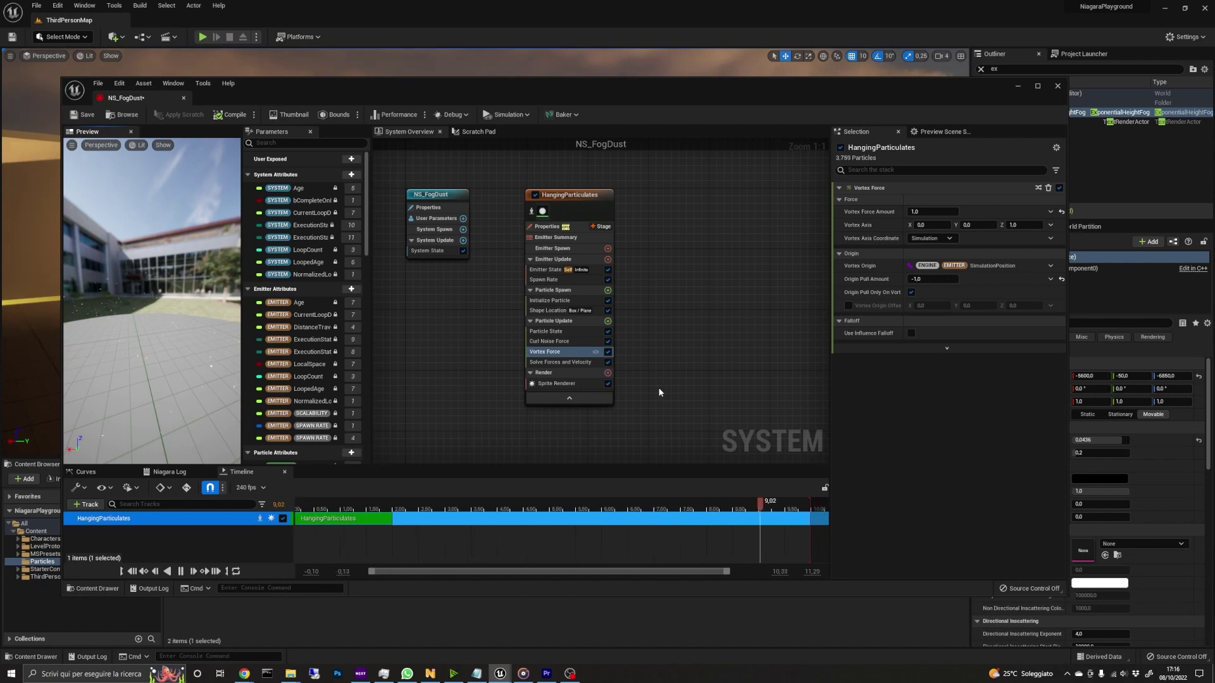
Assign the M_Dust material to the emitter's Sprite Renderer and save the NS_FogDust system.
{"action": "left_click", "coordinate": [568, 384]}
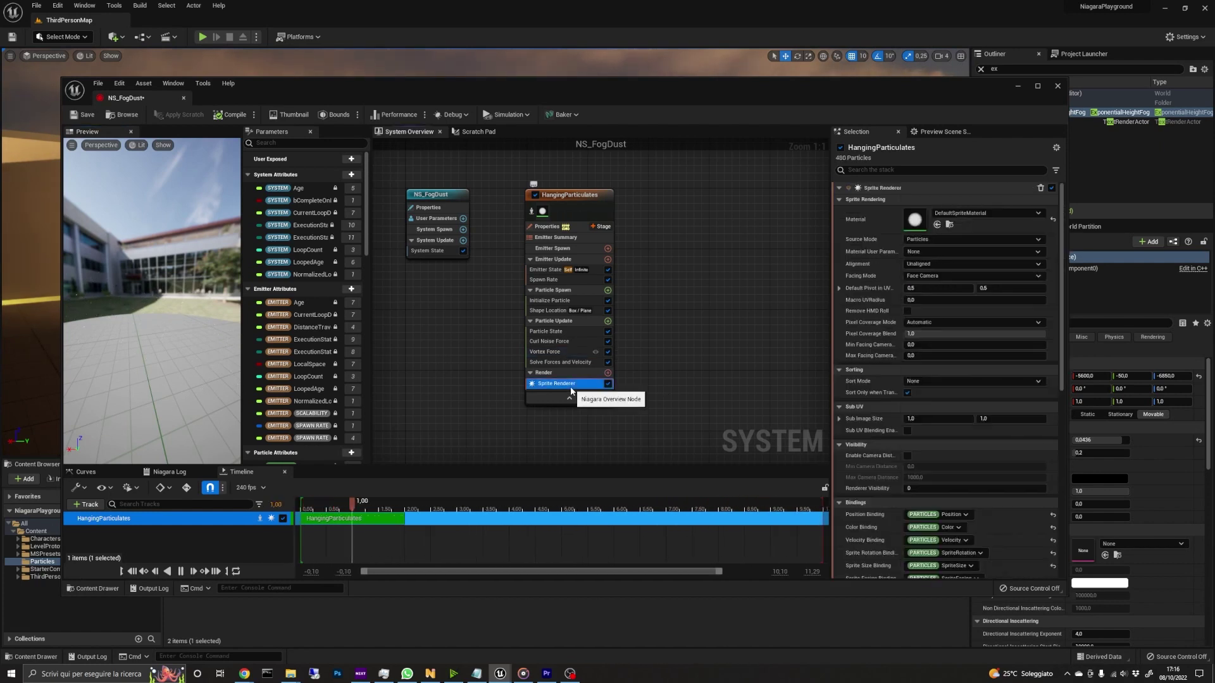
{"action": "left_click_drag", "start_coordinate": [637, 94], "coordinate": [647, 21]}
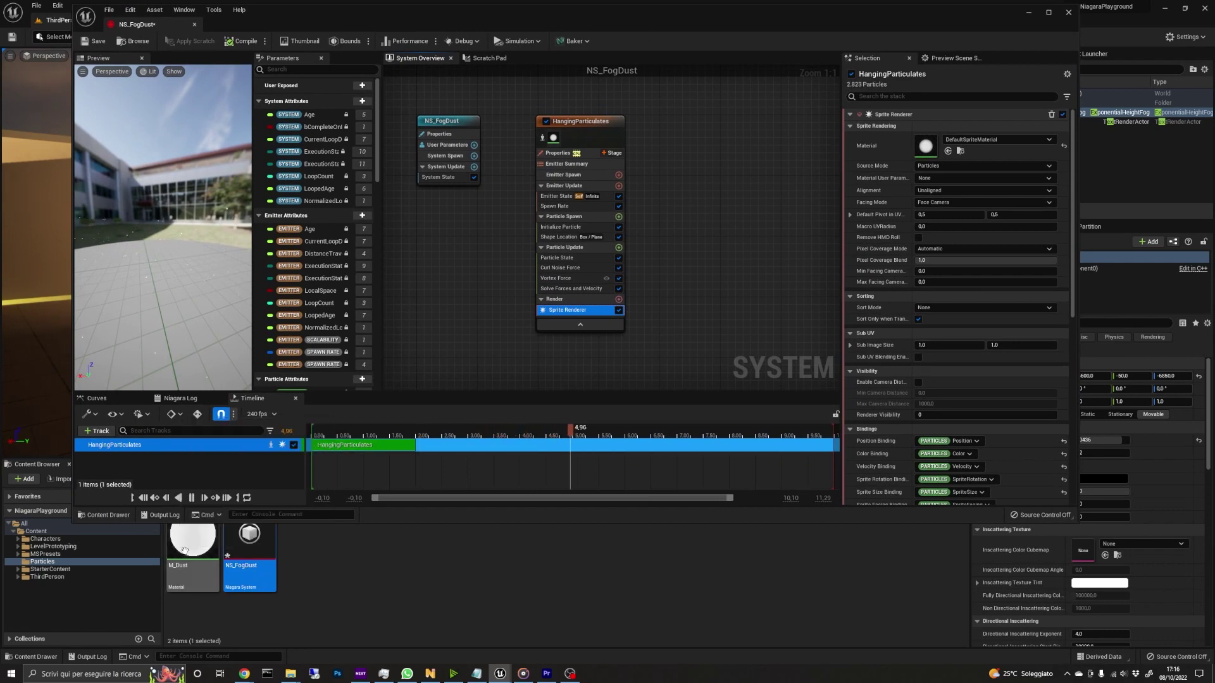
{"action": "left_click_drag", "start_coordinate": [190, 551], "coordinate": [930, 145]}
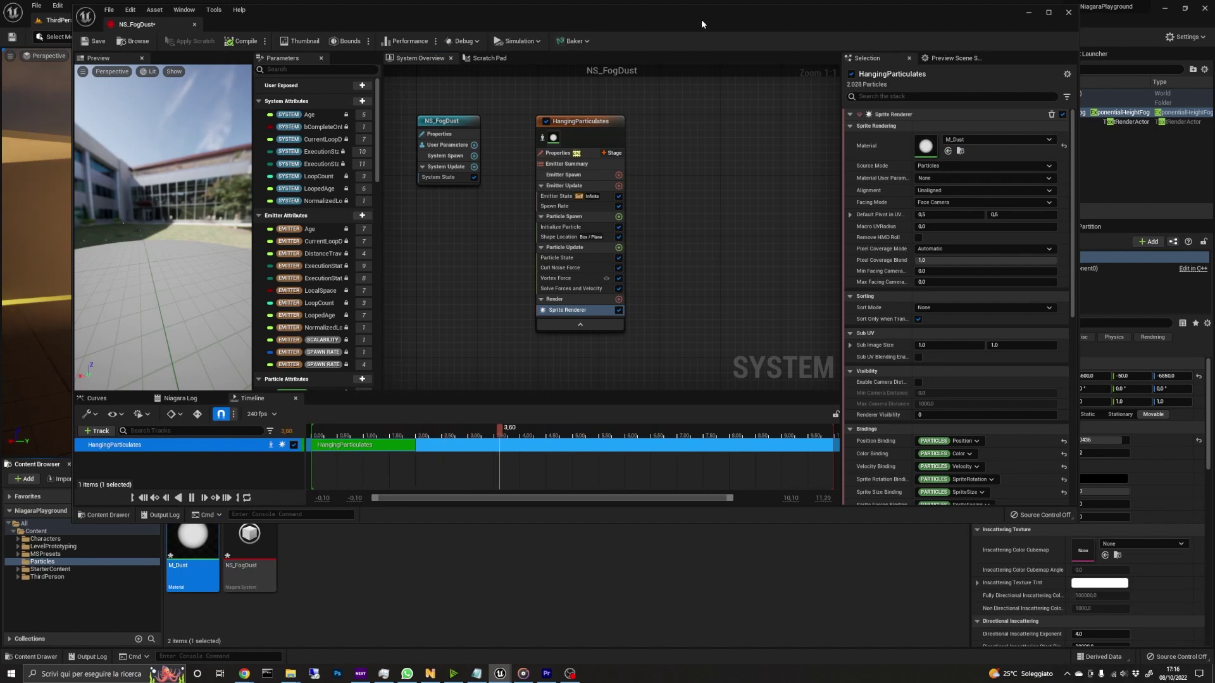
{"action": "left_click_drag", "start_coordinate": [421, 19], "coordinate": [457, 104]}
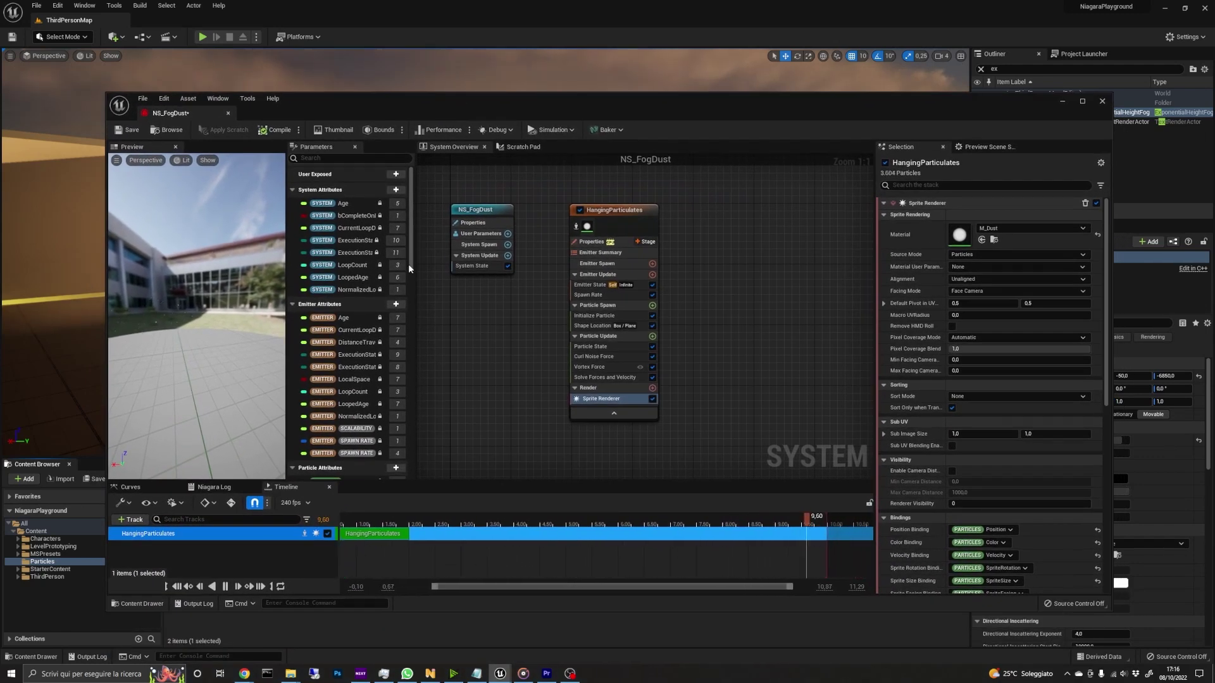
{"action": "left_click", "coordinate": [123, 130]}
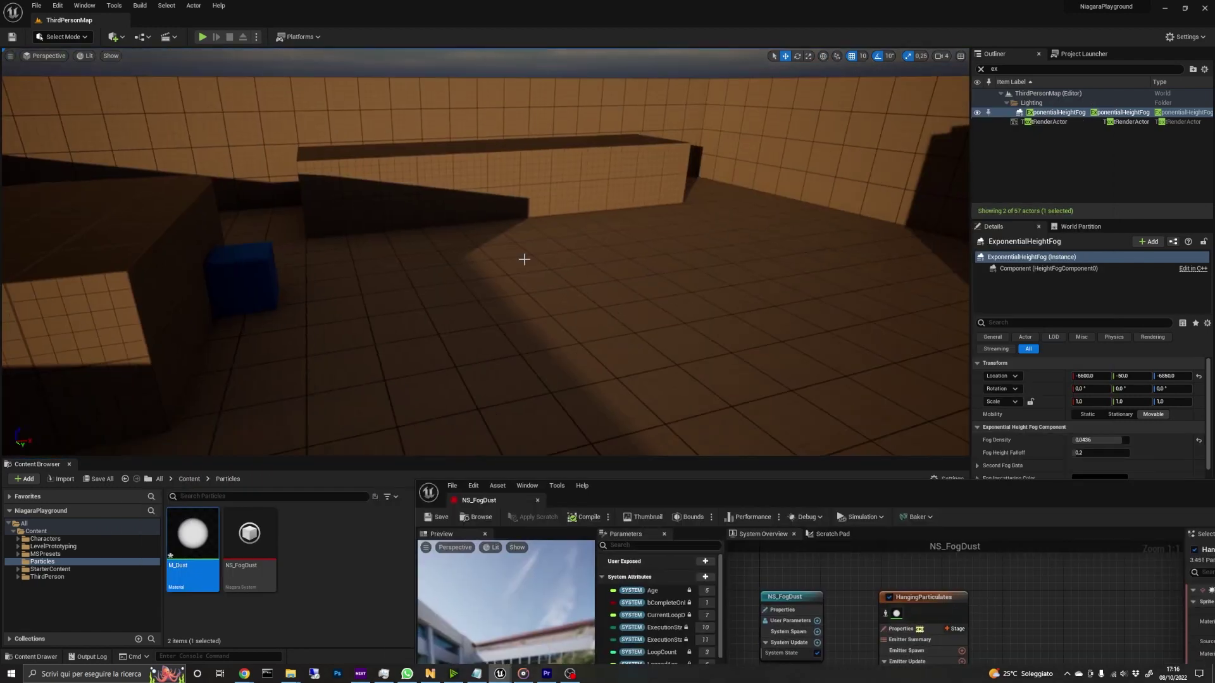
Place the NS_FogDust system in the level near the shadowed blocks and inspect the particles up close.
{"action": "left_click", "coordinate": [120, 366]}
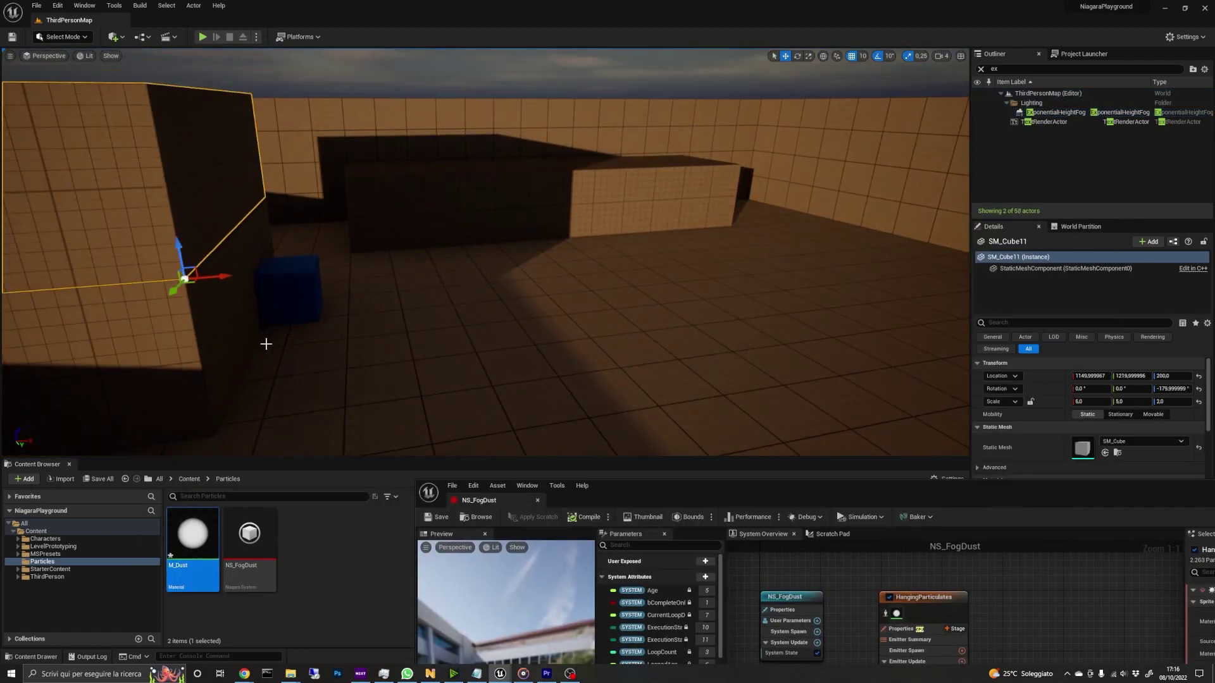
{"action": "left_click", "coordinate": [343, 405]}
{"action": "left_click_drag", "start_coordinate": [249, 547], "coordinate": [524, 225]}
{"action": "right_click_drag", "start_coordinate": [479, 226], "coordinate": [354, 222]}
{"action": "key", "text": "w"}
{"action": "key", "text": "w"}
{"action": "key", "text": "d"}
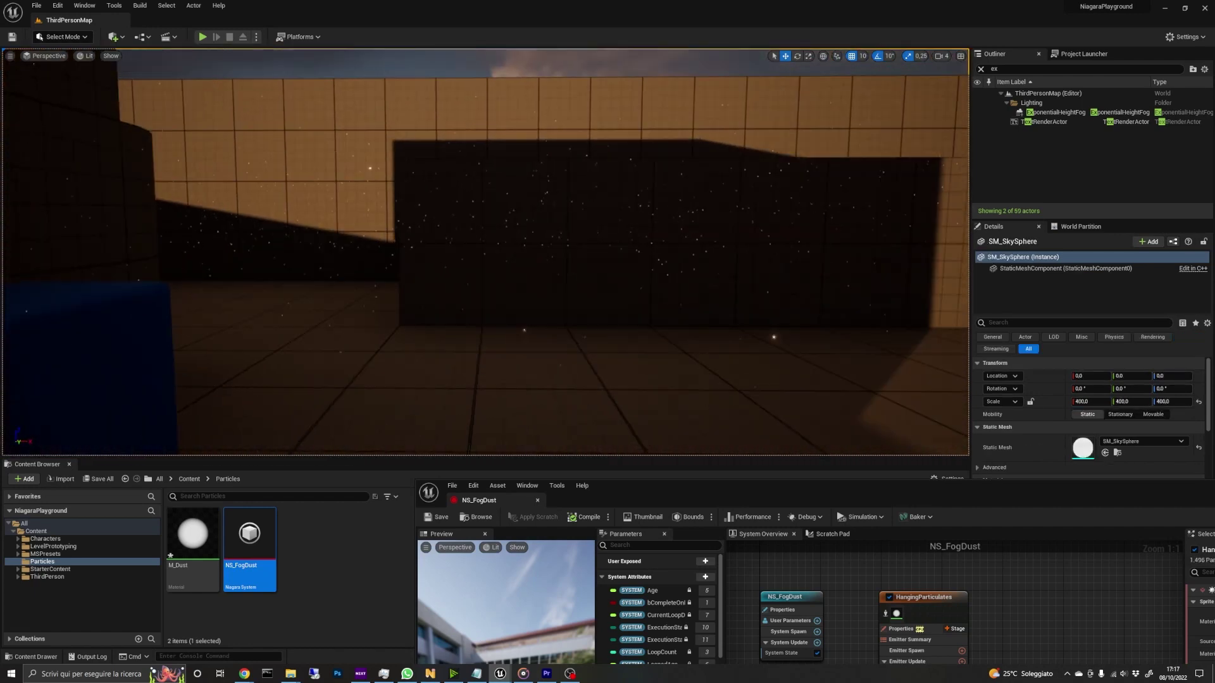
Try a Value (V) of 0.06301 for the Initialize Particle color, and settle on a Value of 1.
{"action": "left_click_drag", "start_coordinate": [690, 494], "coordinate": [345, 272]}
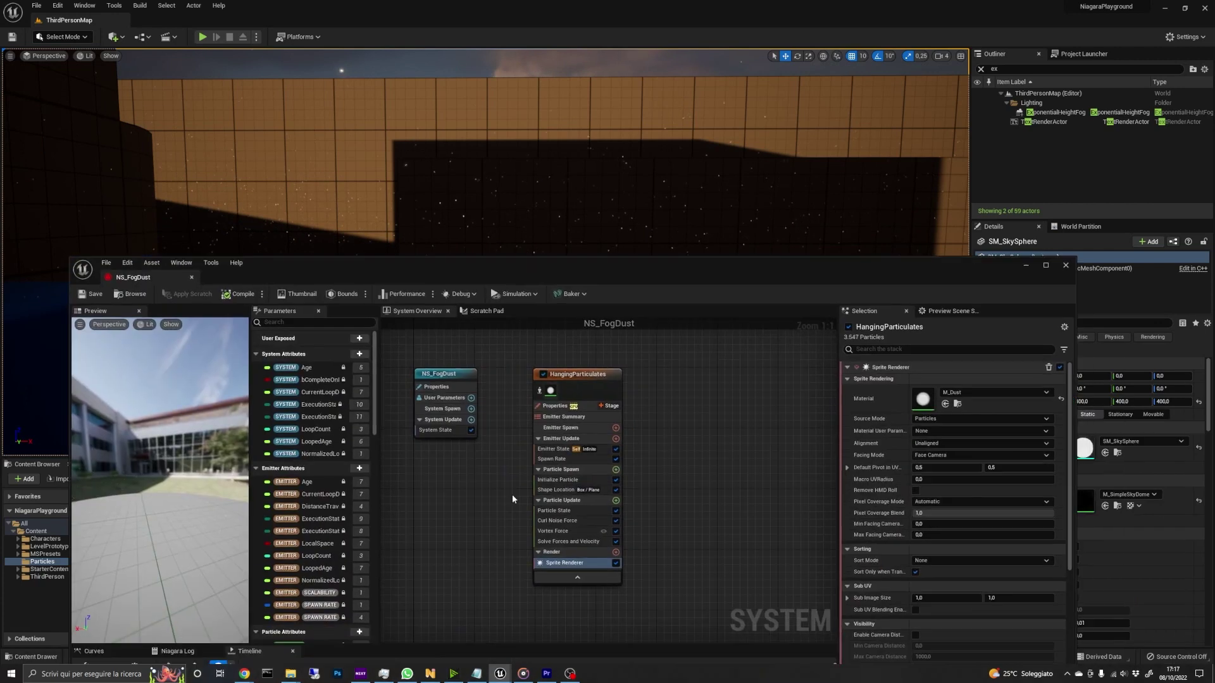
{"action": "left_click", "coordinate": [566, 480]}
{"action": "left_click", "coordinate": [929, 459]}
{"action": "left_click", "coordinate": [1071, 591]}
{"action": "type", "text": "0,06301"}
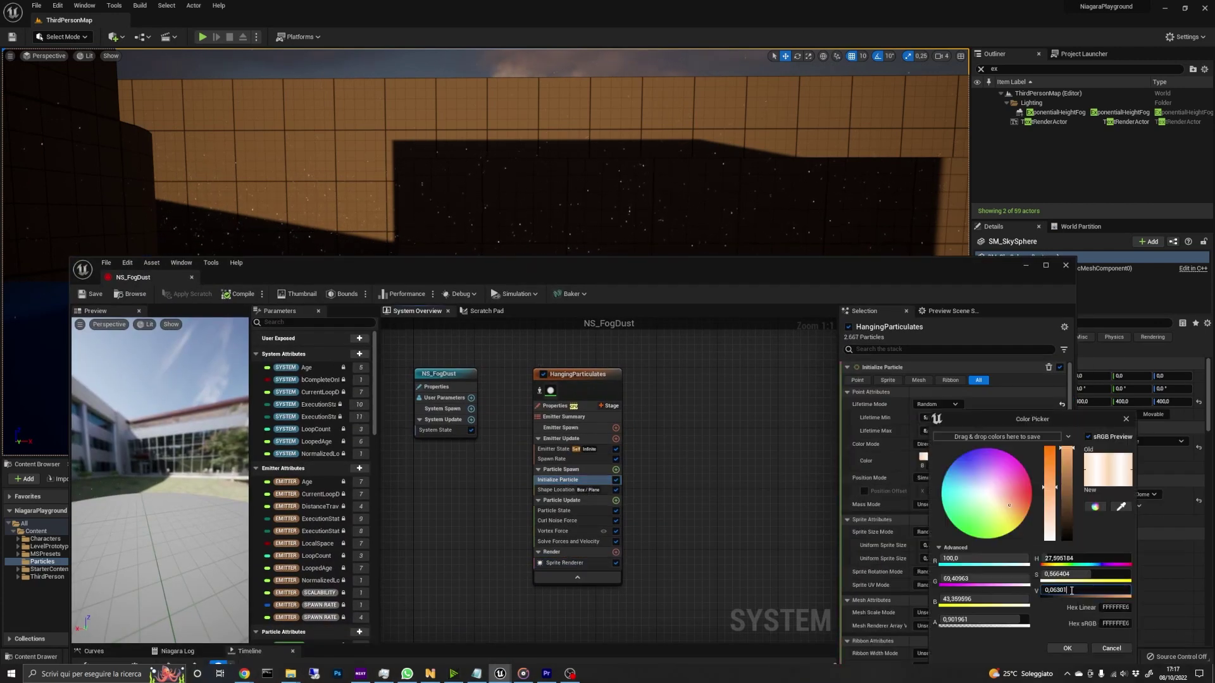
{"action": "key", "text": "Return"}
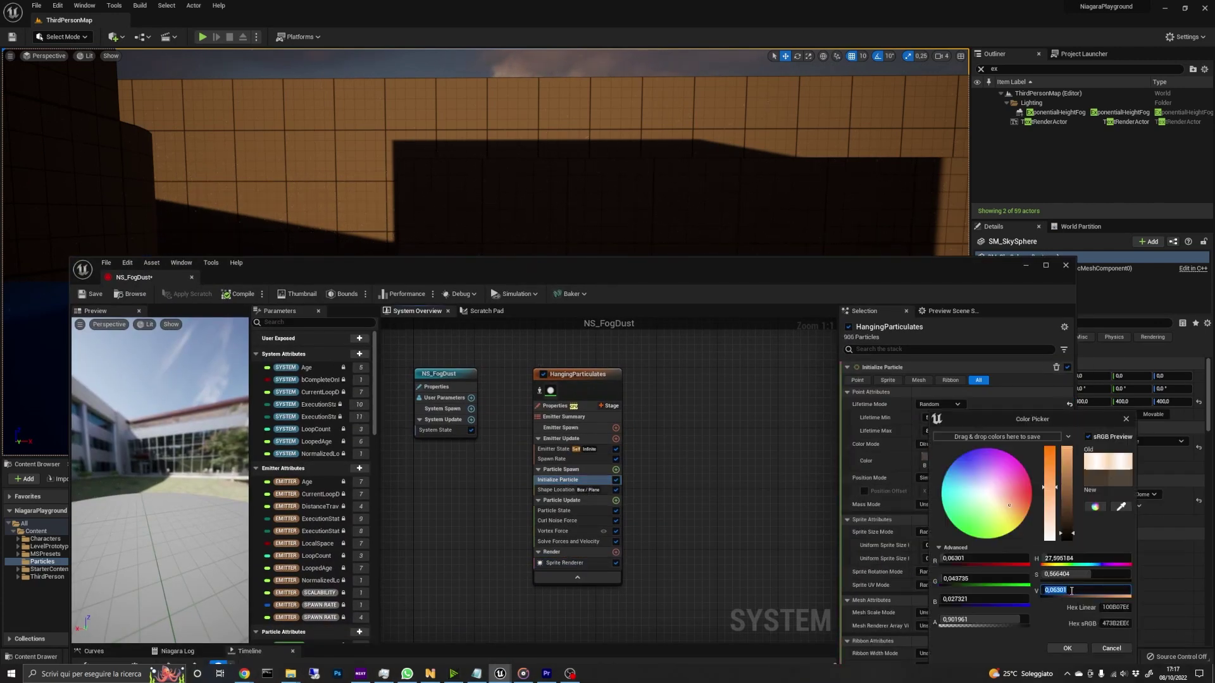
{"action": "type", "text": "1"}
{"action": "key", "text": "Return"}
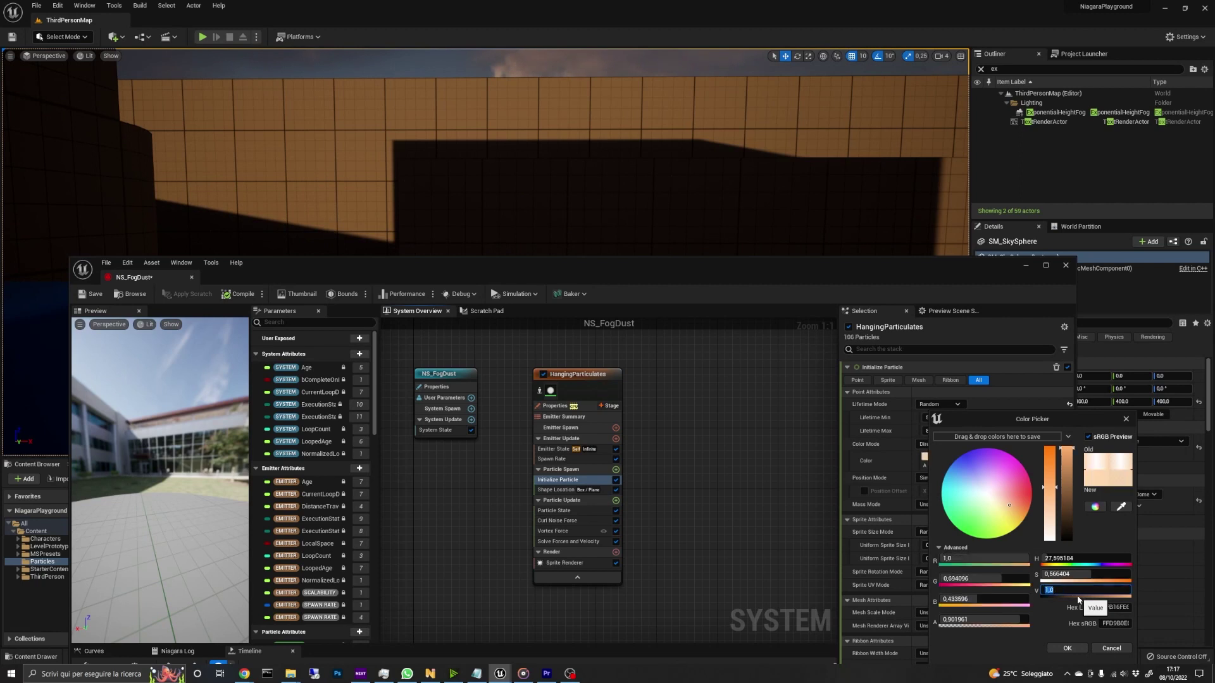
{"action": "left_click", "coordinate": [1066, 648]}
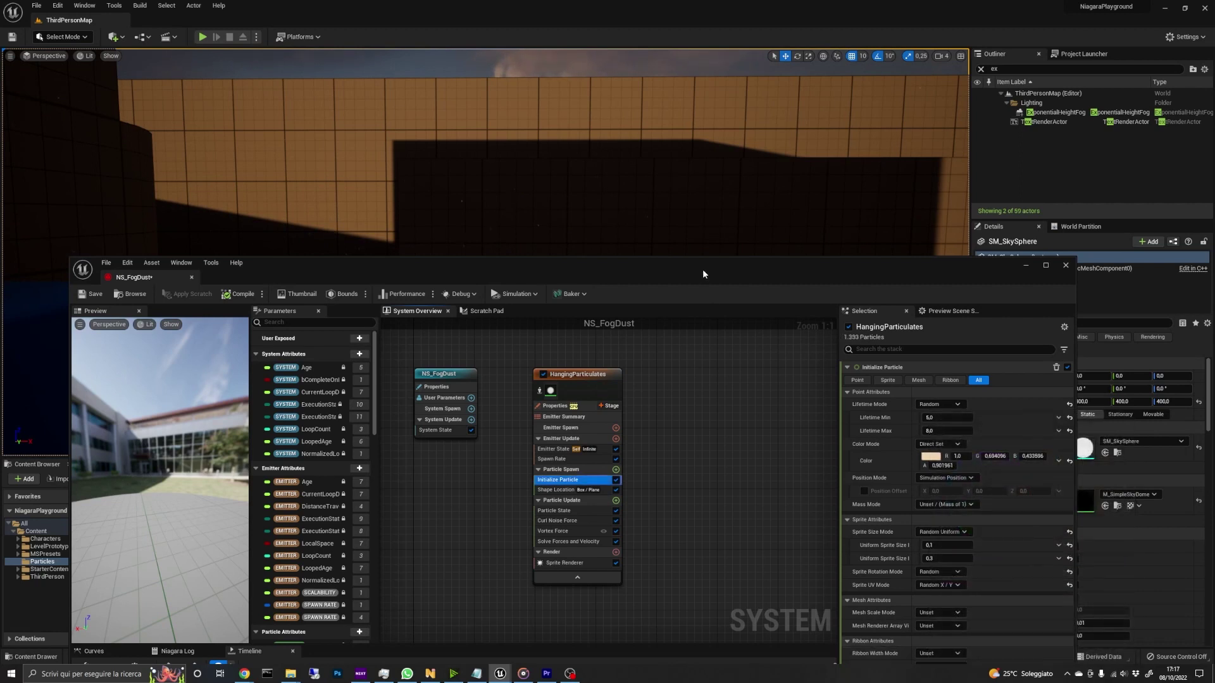
Check the dimmer particles in the level, save the NS_FogDust system and close its editor.
{"action": "left_click_drag", "start_coordinate": [702, 268], "coordinate": [753, 534]}
{"action": "right_click_drag", "start_coordinate": [601, 302], "coordinate": [601, 301]}
{"action": "left_click", "coordinate": [143, 553]}
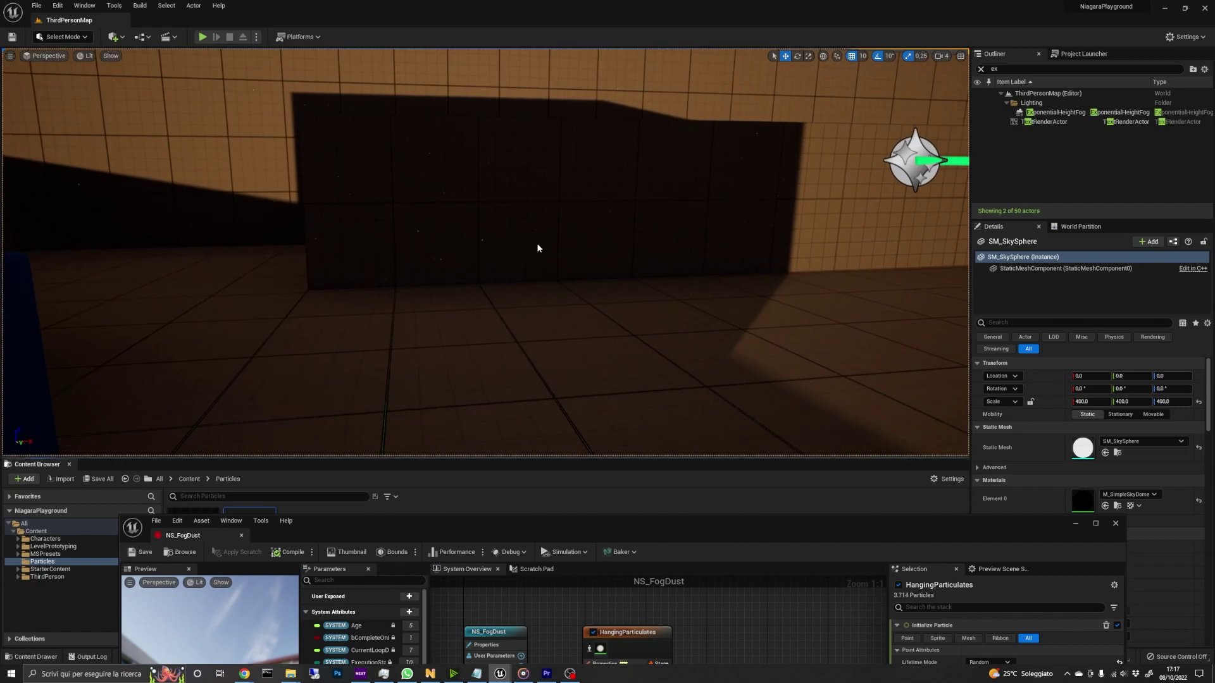
{"action": "left_click", "coordinate": [1115, 523]}
Create a material named M_Fog in the Particles folder and open it for editing.
{"action": "right_click", "coordinate": [340, 554]}
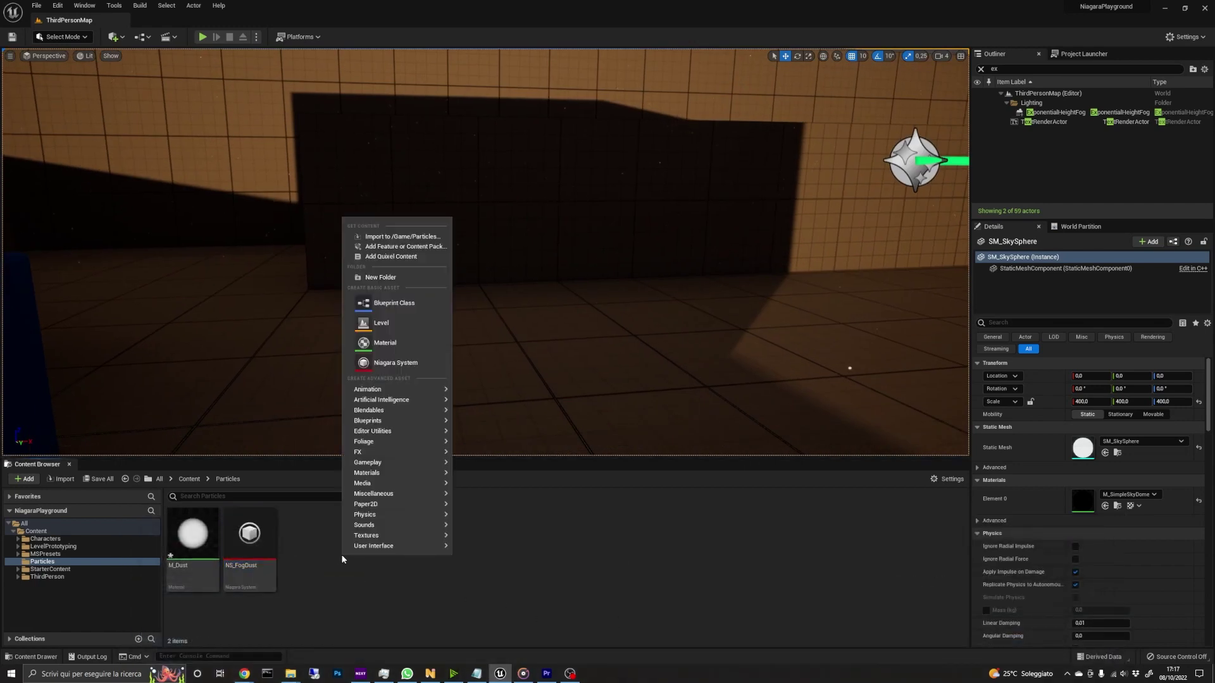
{"action": "left_click", "coordinate": [364, 343]}
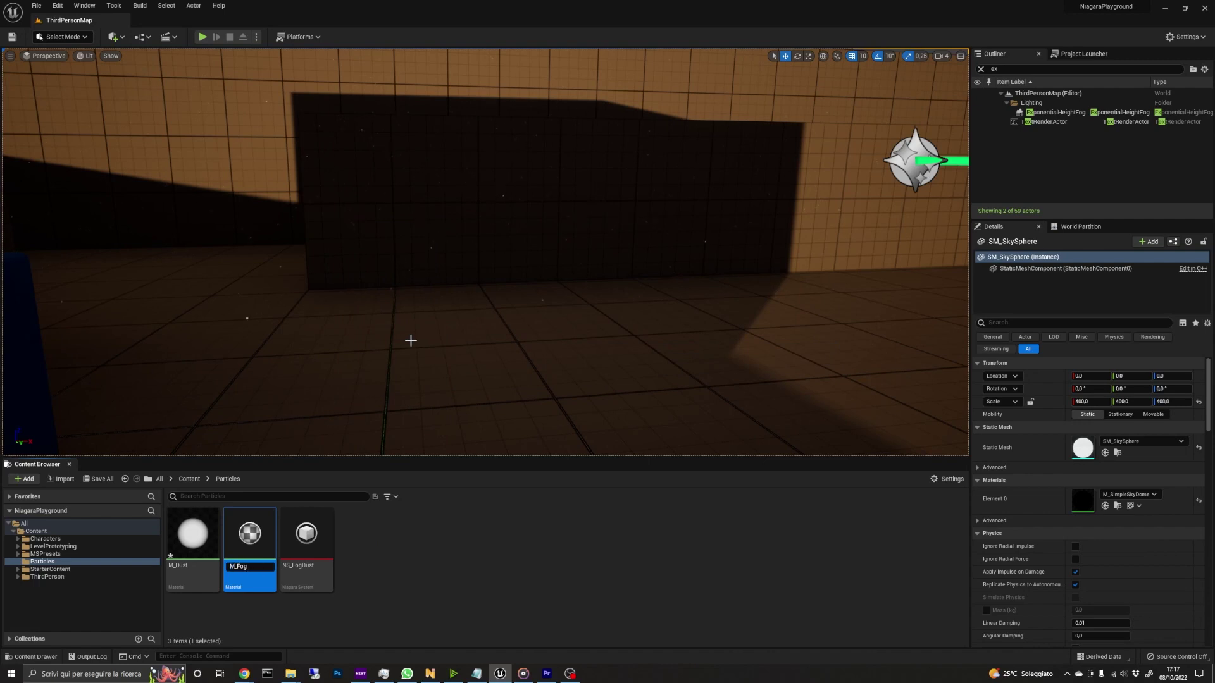
{"action": "key", "text": "Return"}
{"action": "double_click", "coordinate": [249, 534]}
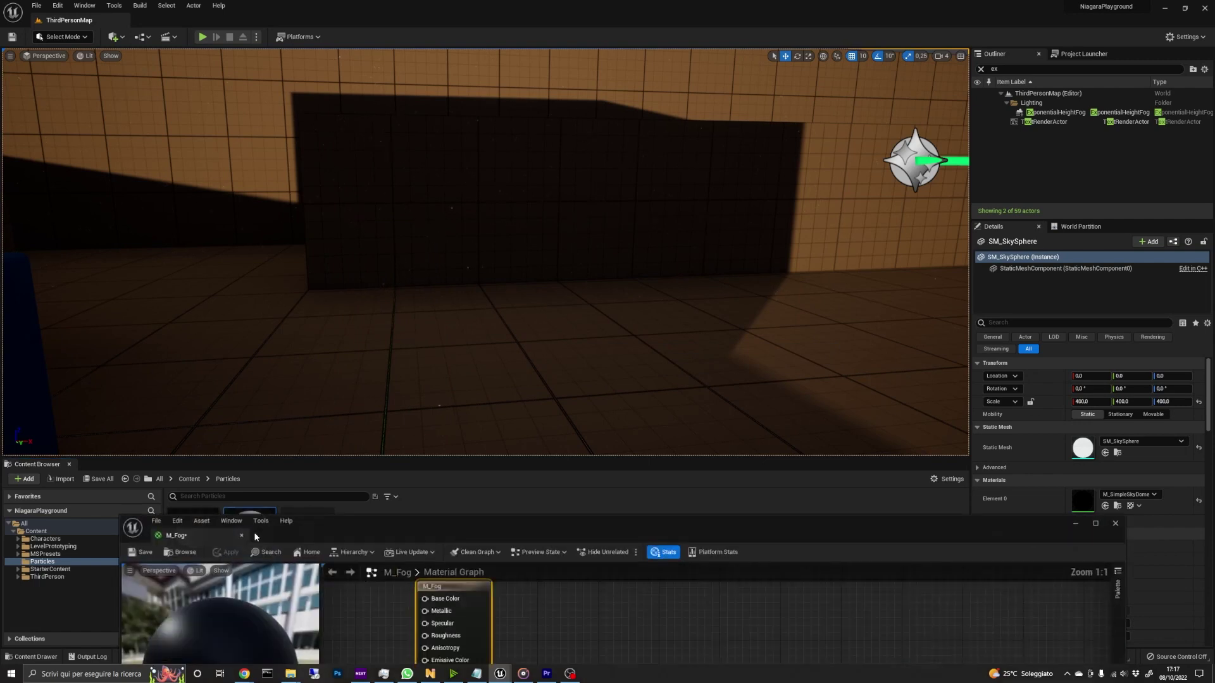
{"action": "left_click_drag", "start_coordinate": [552, 473], "coordinate": [519, 80]}
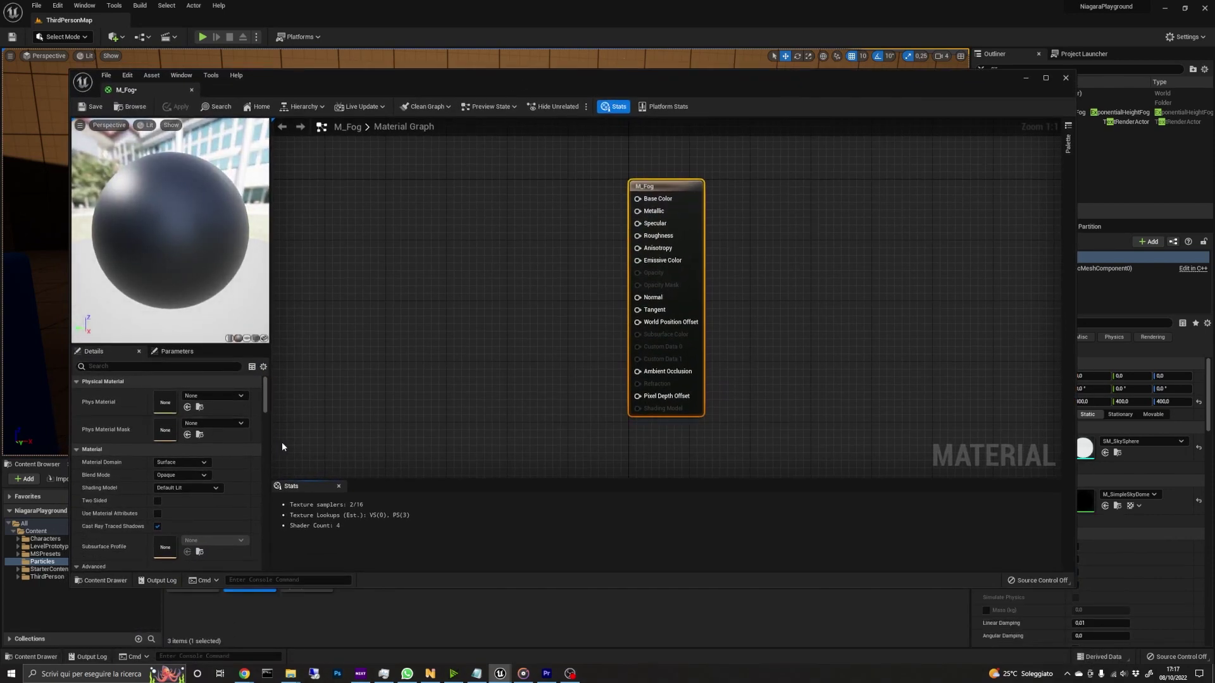
Set M_Fog's Material Domain to Volume and its Blend Mode to Additive.
{"action": "left_click", "coordinate": [182, 462]}
{"action": "left_click", "coordinate": [189, 502]}
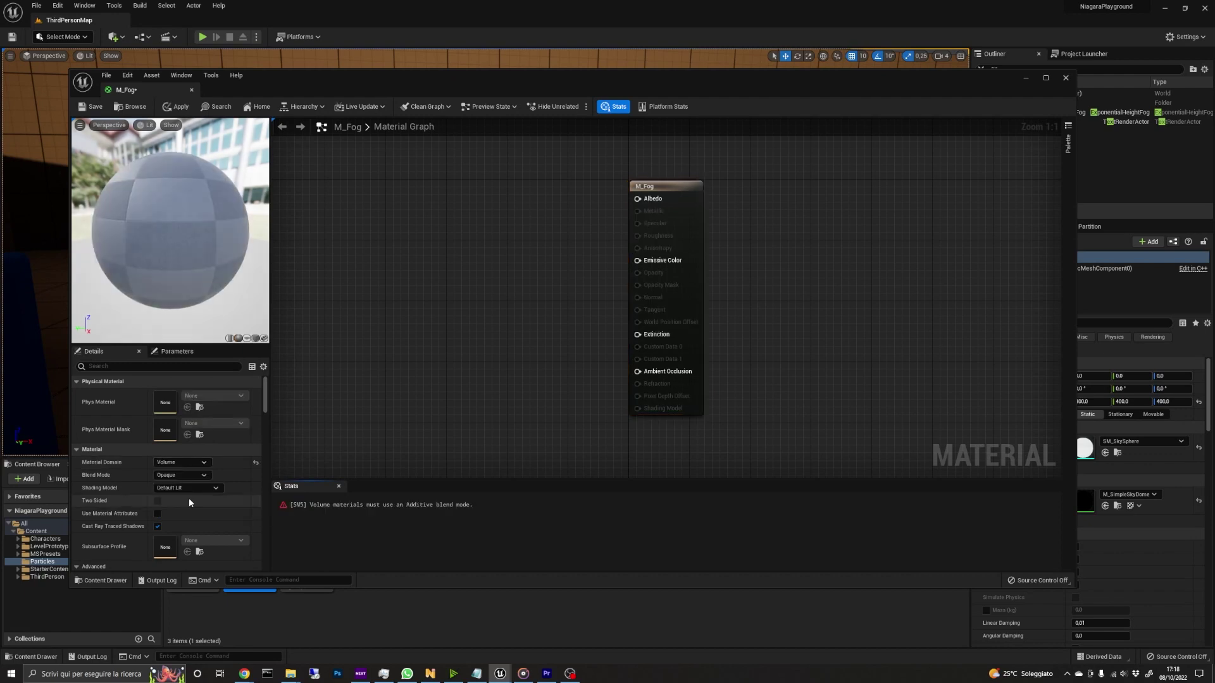
{"action": "left_click", "coordinate": [182, 475]}
{"action": "left_click", "coordinate": [184, 510]}
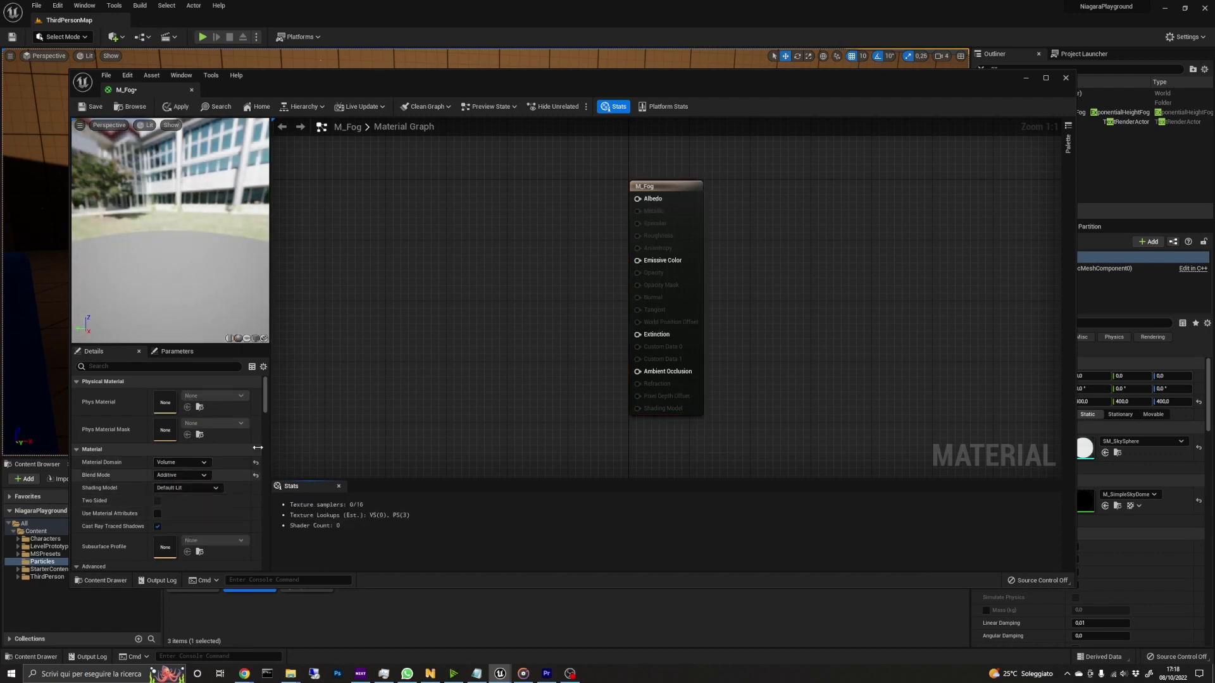
Add a Particle Color node to the M_Fog graph, level with the upper part of the material output node.
{"action": "right_click", "coordinate": [352, 273]}
{"action": "type", "text": "partic"}
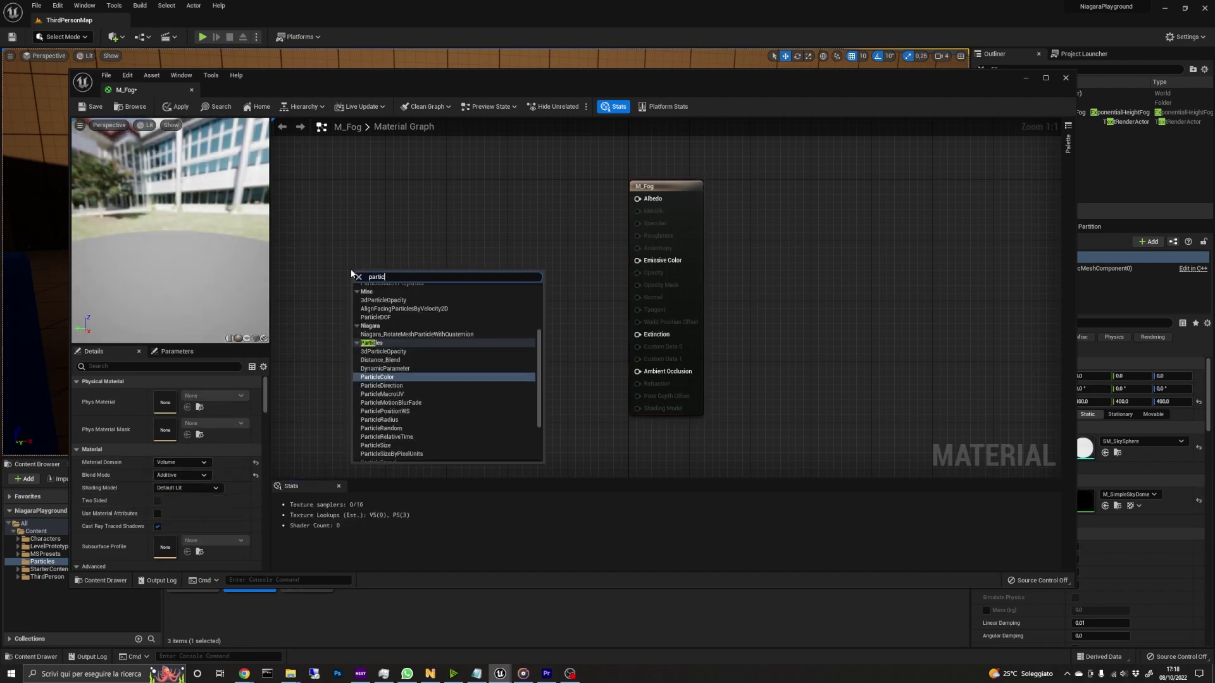
{"action": "type", "text": "le"}
{"action": "left_click", "coordinate": [398, 377]}
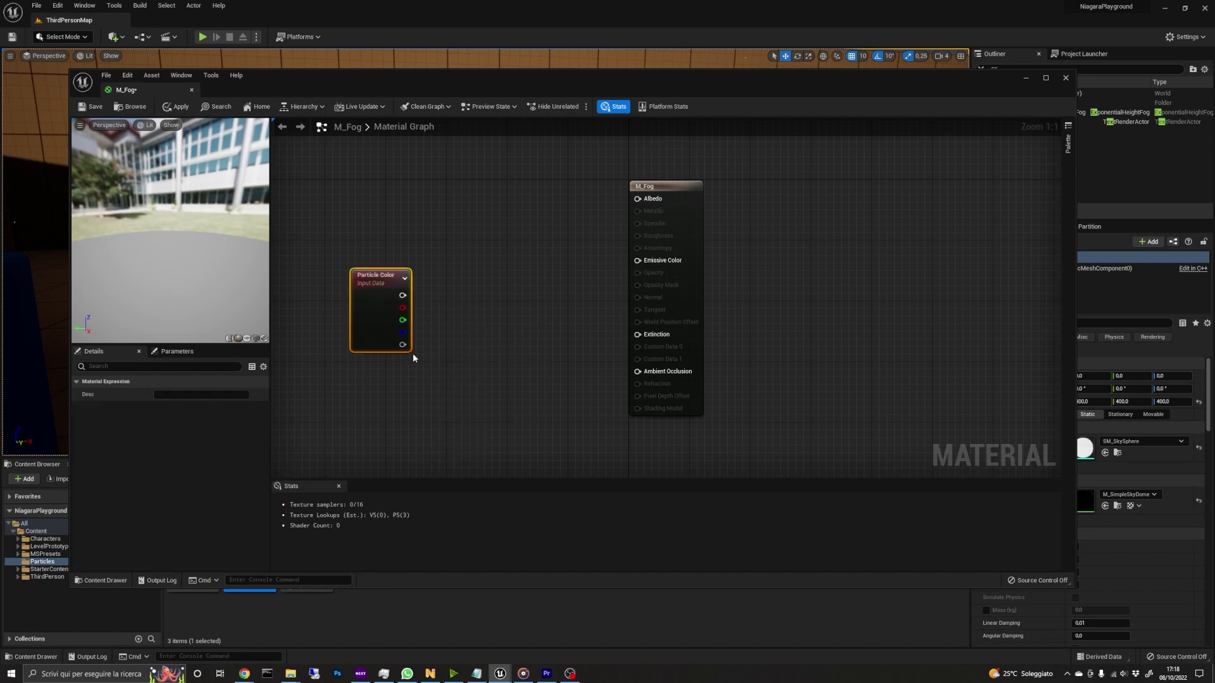
{"action": "left_click_drag", "start_coordinate": [385, 271], "coordinate": [358, 197]}
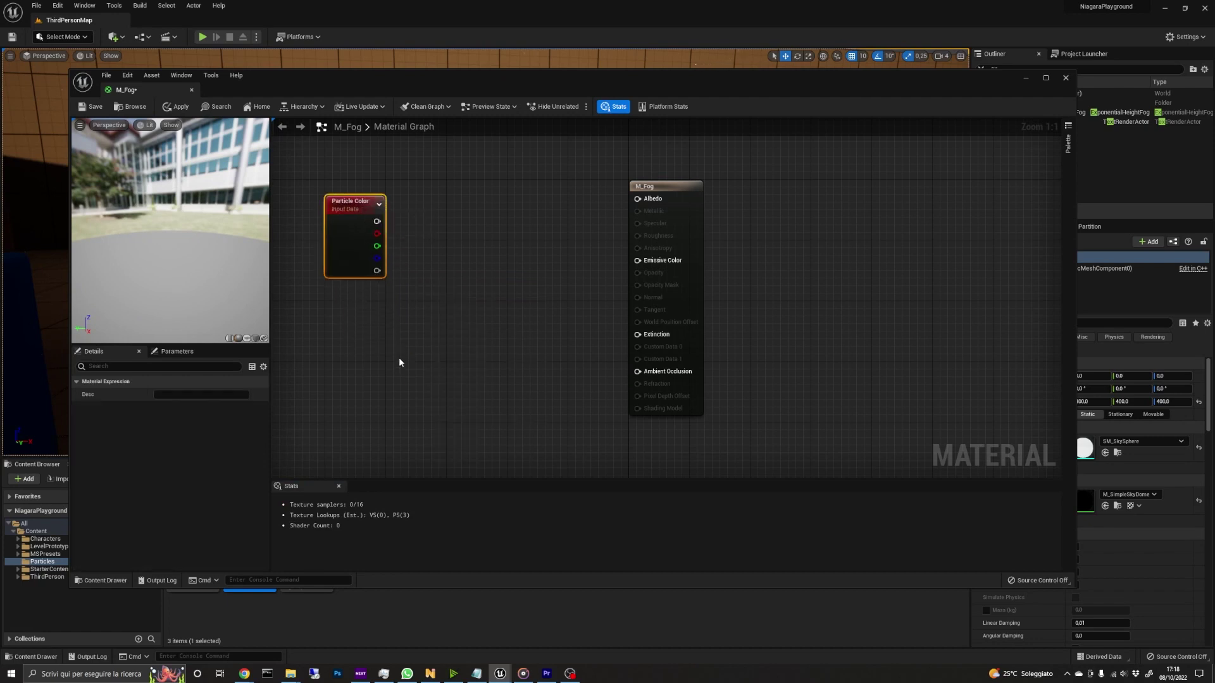
Add a scalar parameter named Albedo with a default value of 1 and place it just above the Particle Color node.
{"action": "left_click", "coordinate": [372, 315]}
{"action": "left_click", "coordinate": [371, 309]}
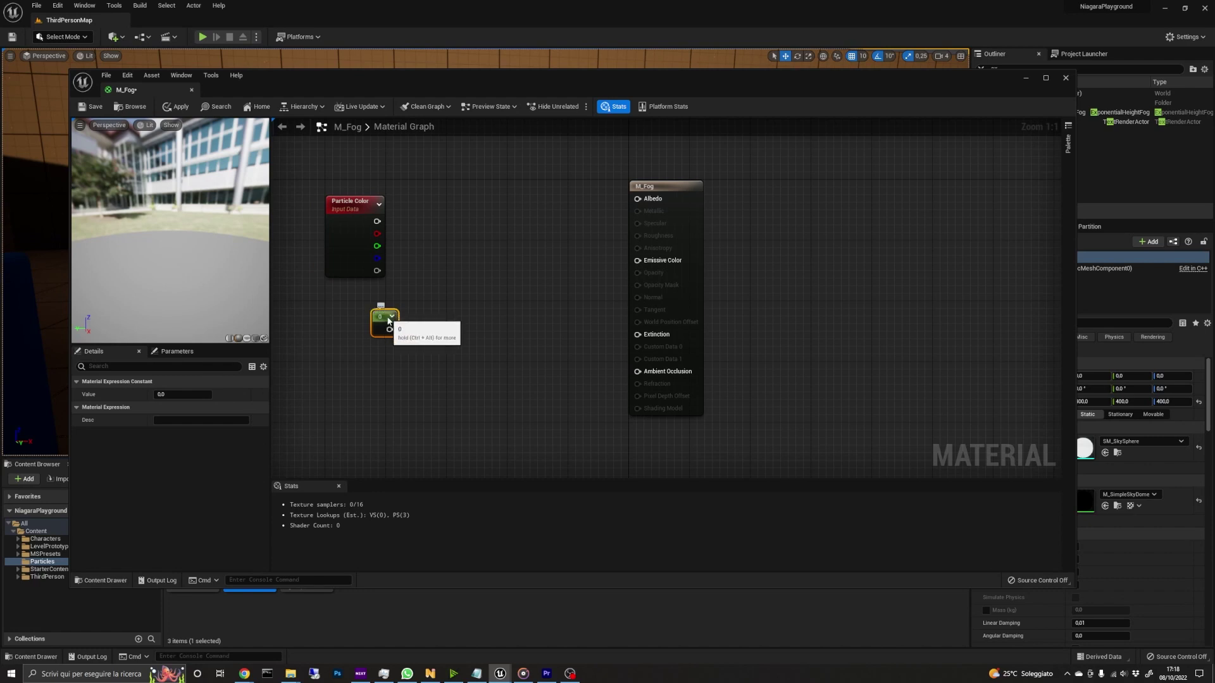
{"action": "right_click", "coordinate": [386, 322]}
{"action": "left_click", "coordinate": [409, 338]}
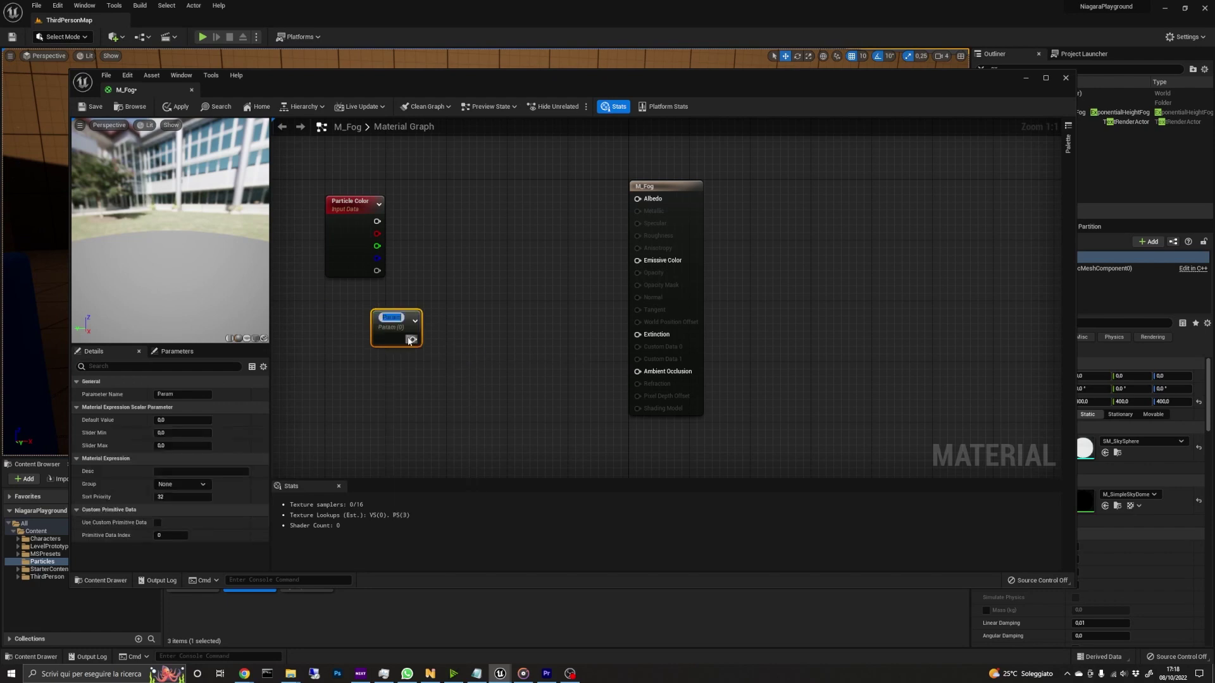
{"action": "type", "text": "A"}
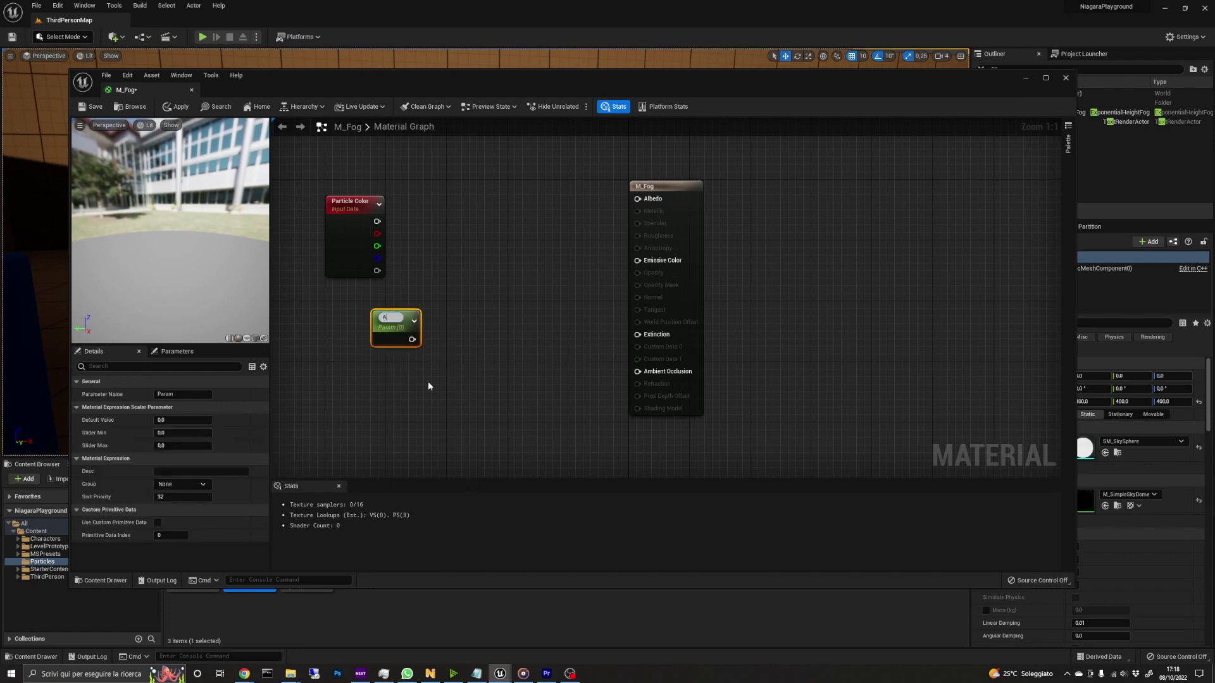
{"action": "type", "text": "lbedo"}
{"action": "key", "text": "Return"}
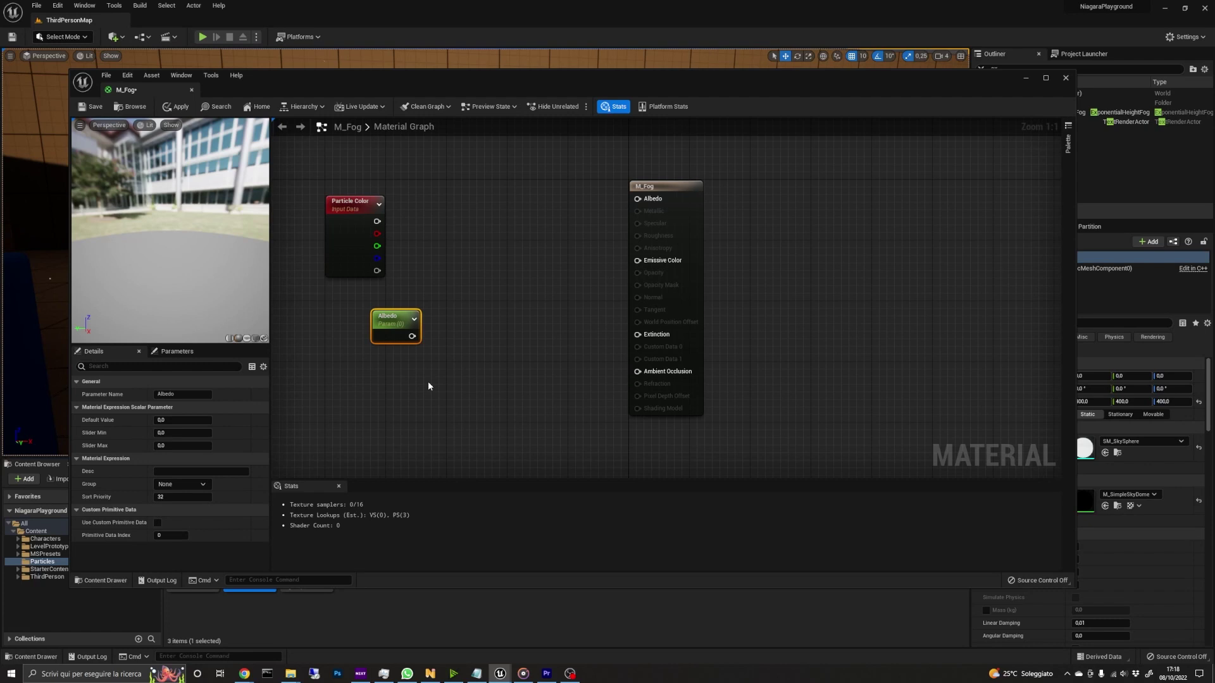
{"action": "left_click", "coordinate": [174, 419]}
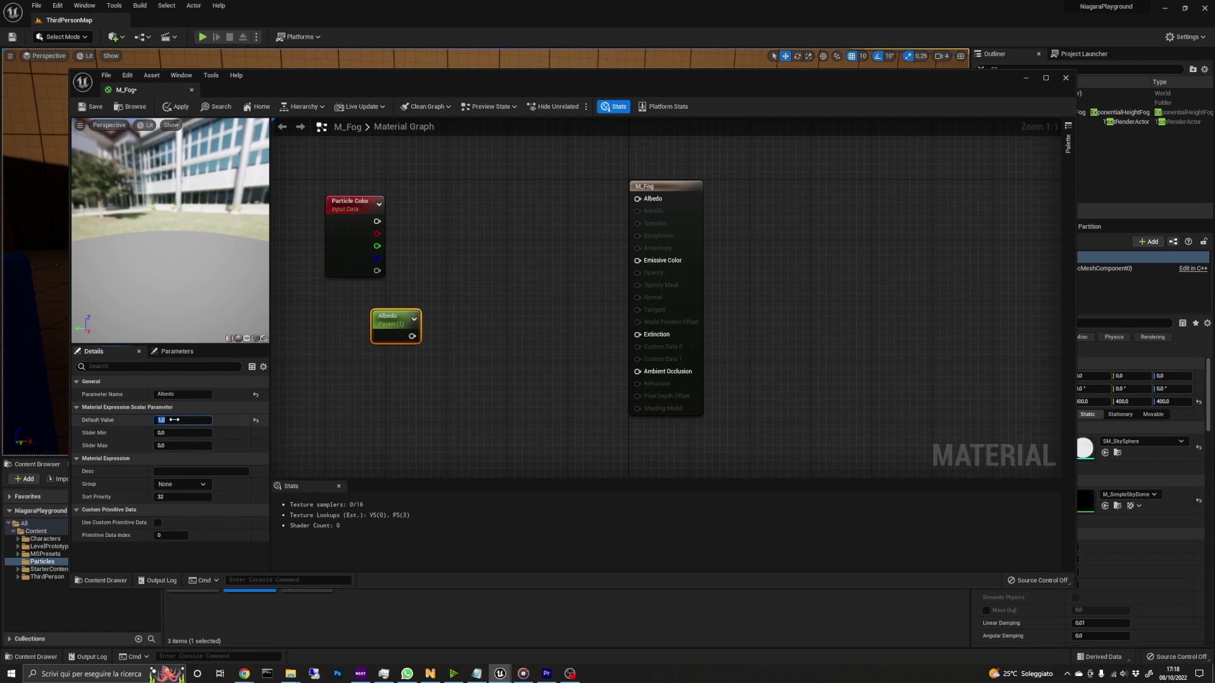
{"action": "left_click_drag", "start_coordinate": [391, 323], "coordinate": [355, 169]}
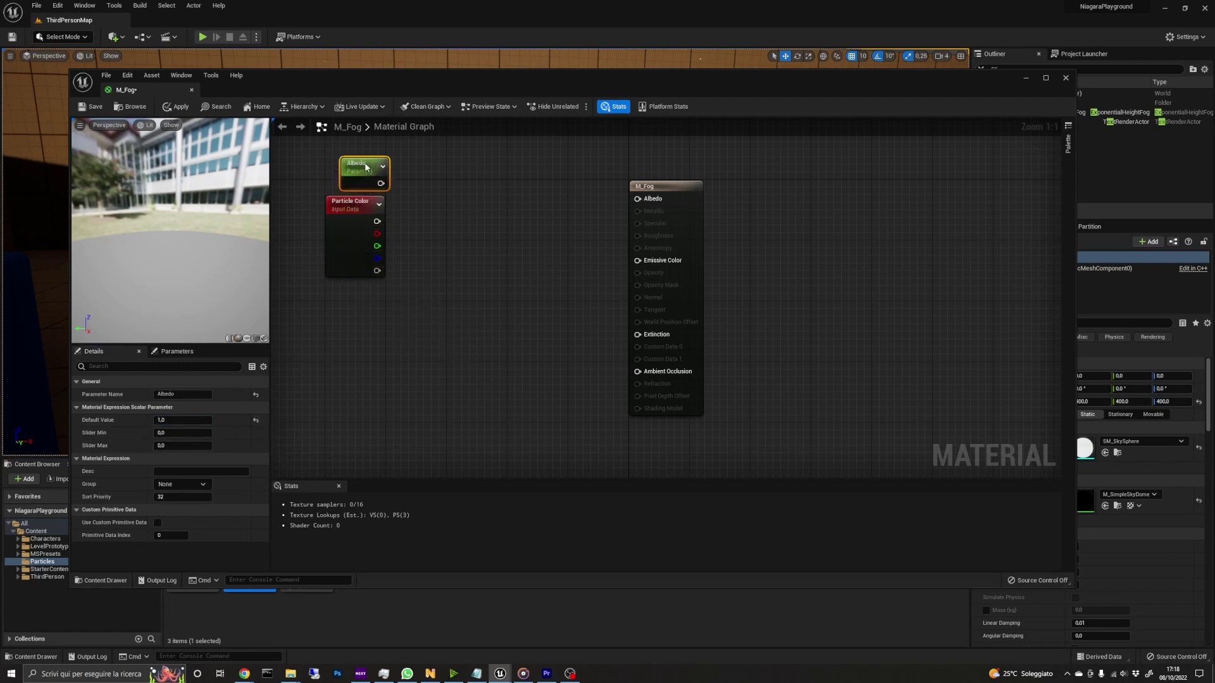
{"action": "left_click", "coordinate": [422, 413]}
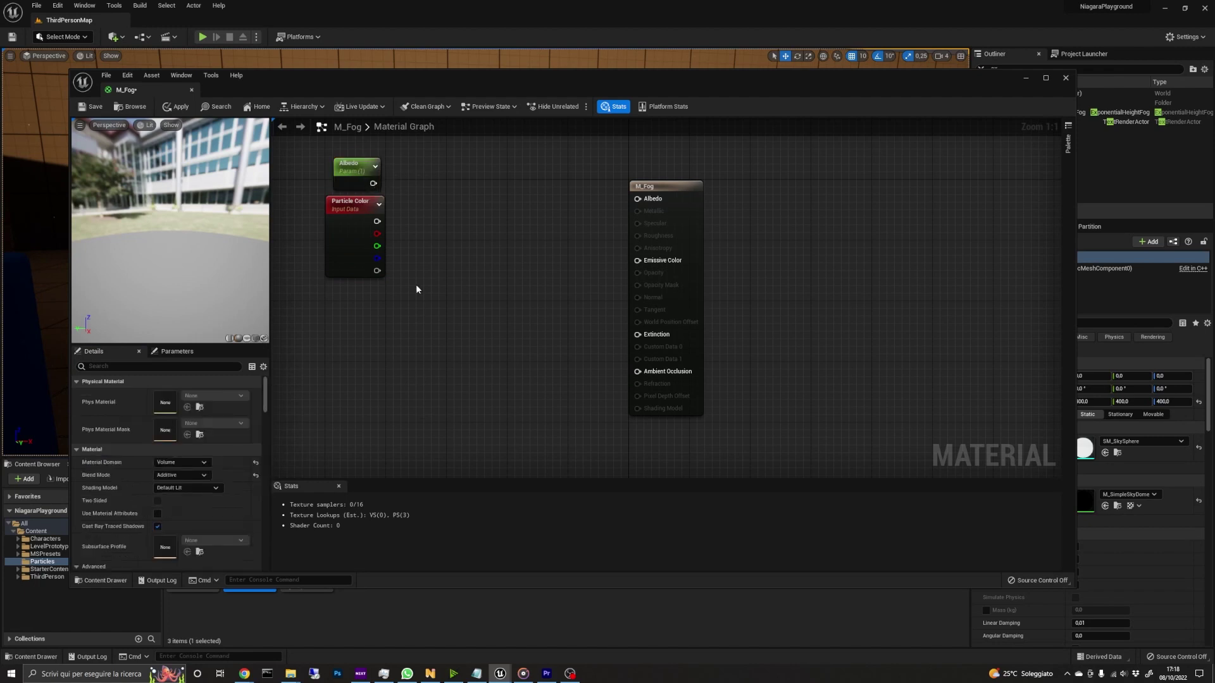
Multiply the Albedo parameter by Particle Color and connect the result to the material's Albedo input.
{"action": "right_click", "coordinate": [485, 209]}
{"action": "type", "text": "mult"}
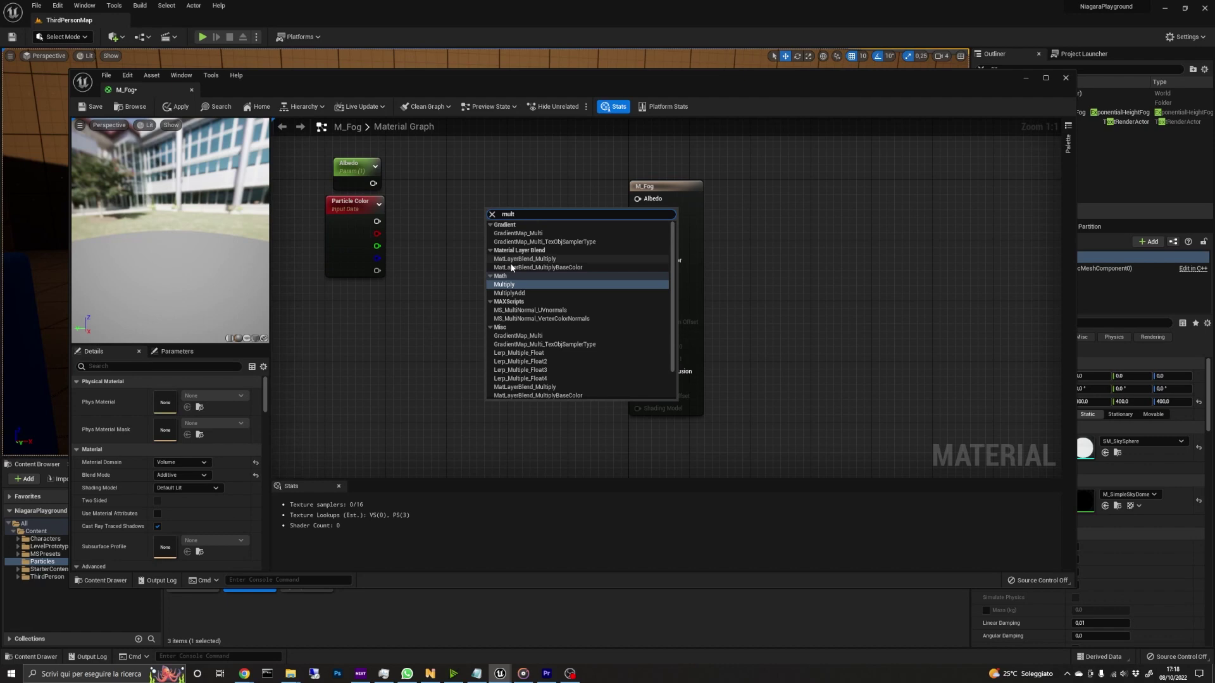
{"action": "left_click", "coordinate": [521, 284]}
{"action": "left_click_drag", "start_coordinate": [469, 199], "coordinate": [469, 192]}
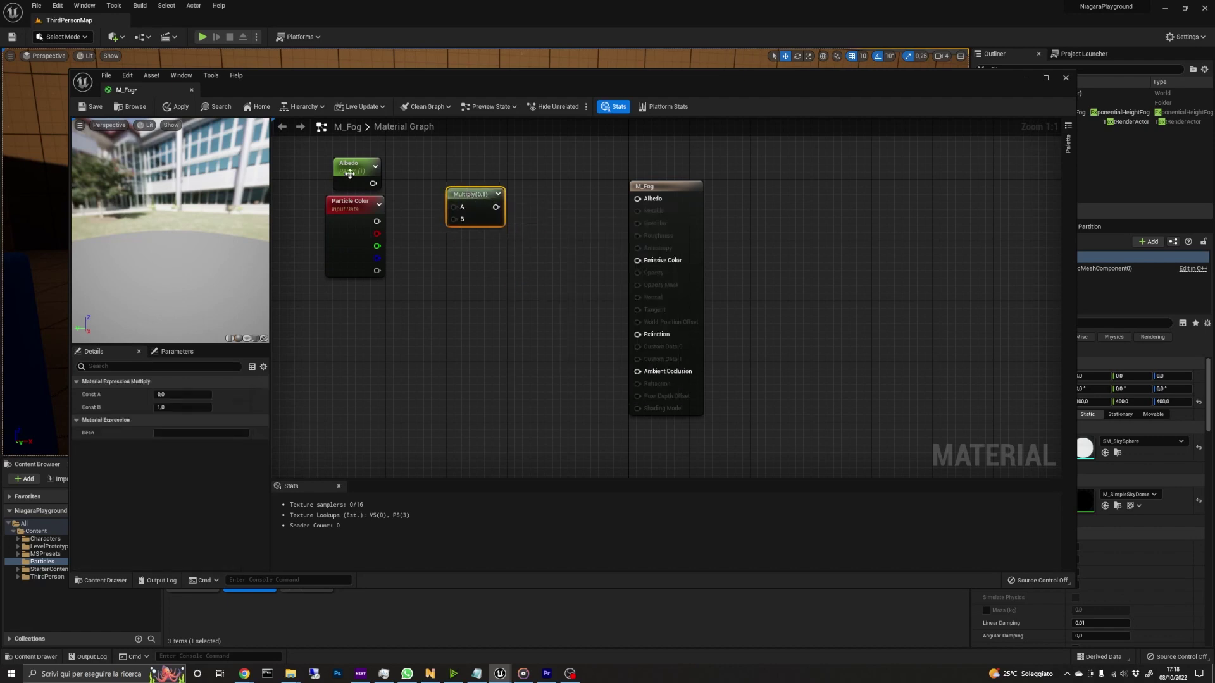
{"action": "left_click_drag", "start_coordinate": [373, 184], "coordinate": [453, 206]}
{"action": "left_click_drag", "start_coordinate": [377, 220], "coordinate": [638, 199]}
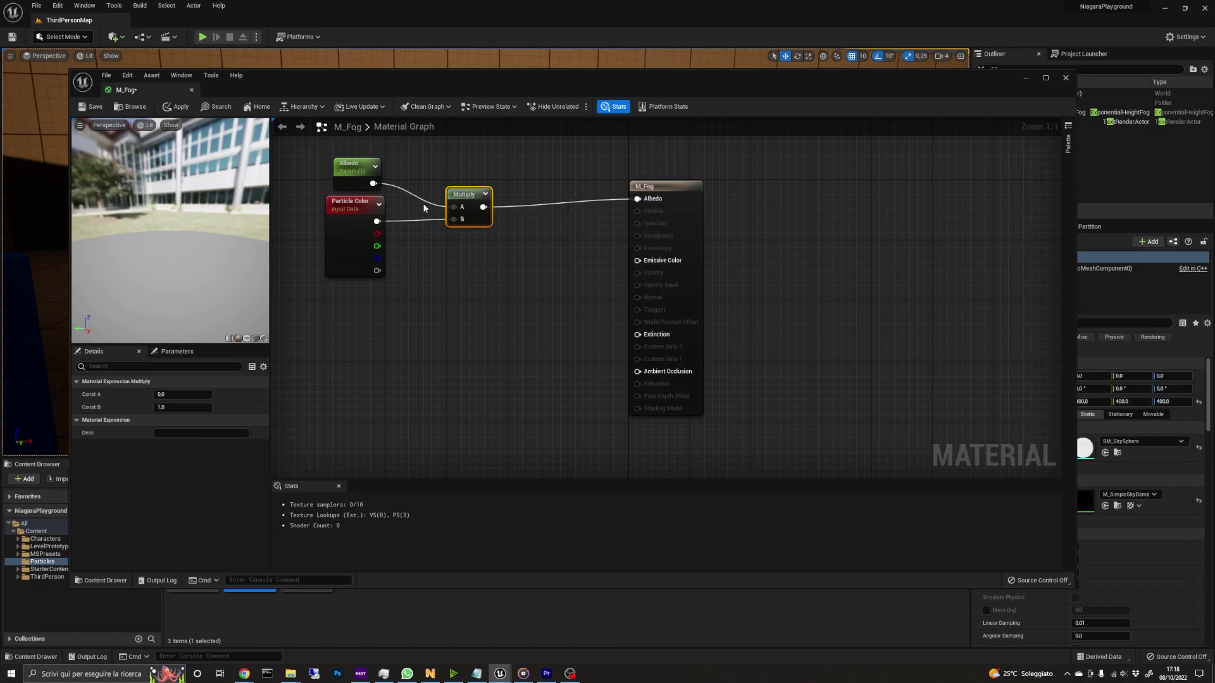
{"action": "left_click", "coordinate": [499, 311]}
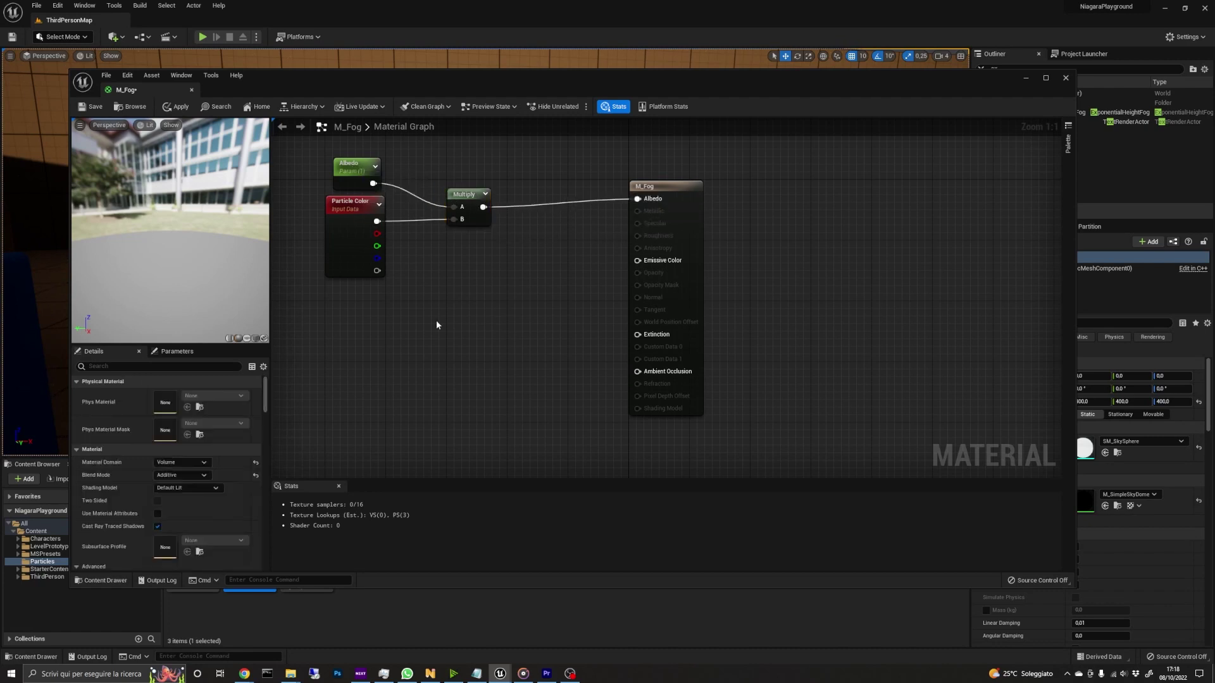
Add Particle Position, Absolute World Position and Particle Radius nodes, stacked in a column below Particle Color.
{"action": "right_click", "coordinate": [412, 345]}
{"action": "type", "text": "particle"}
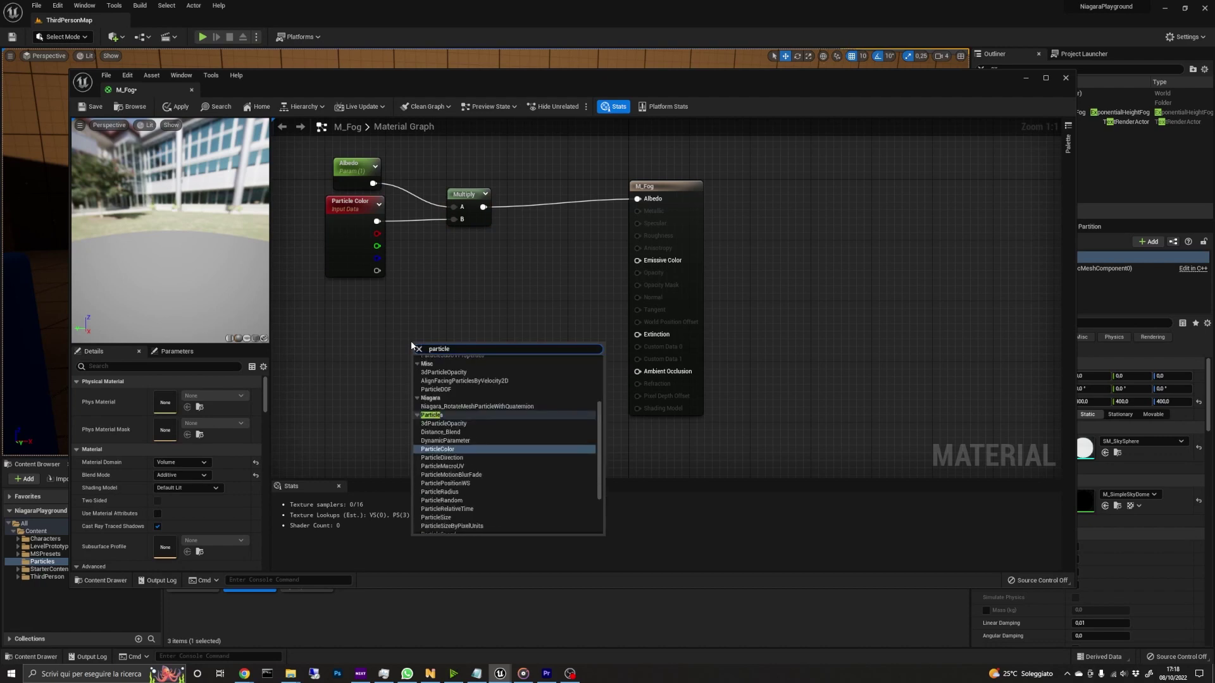
{"action": "left_click", "coordinate": [446, 484]}
{"action": "right_click", "coordinate": [422, 398]}
{"action": "type", "text": "worl"}
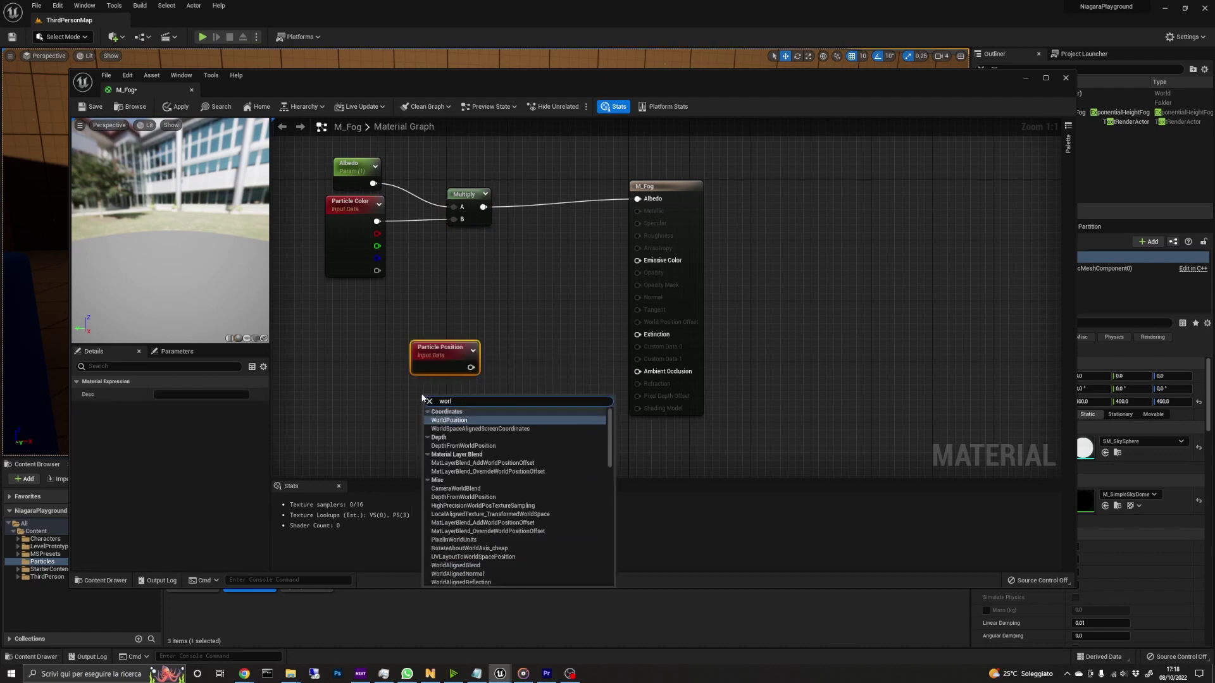
{"action": "left_click", "coordinate": [449, 420]}
{"action": "left_click_drag", "start_coordinate": [443, 348], "coordinate": [356, 324]}
{"action": "left_click_drag", "start_coordinate": [446, 400], "coordinate": [366, 369]}
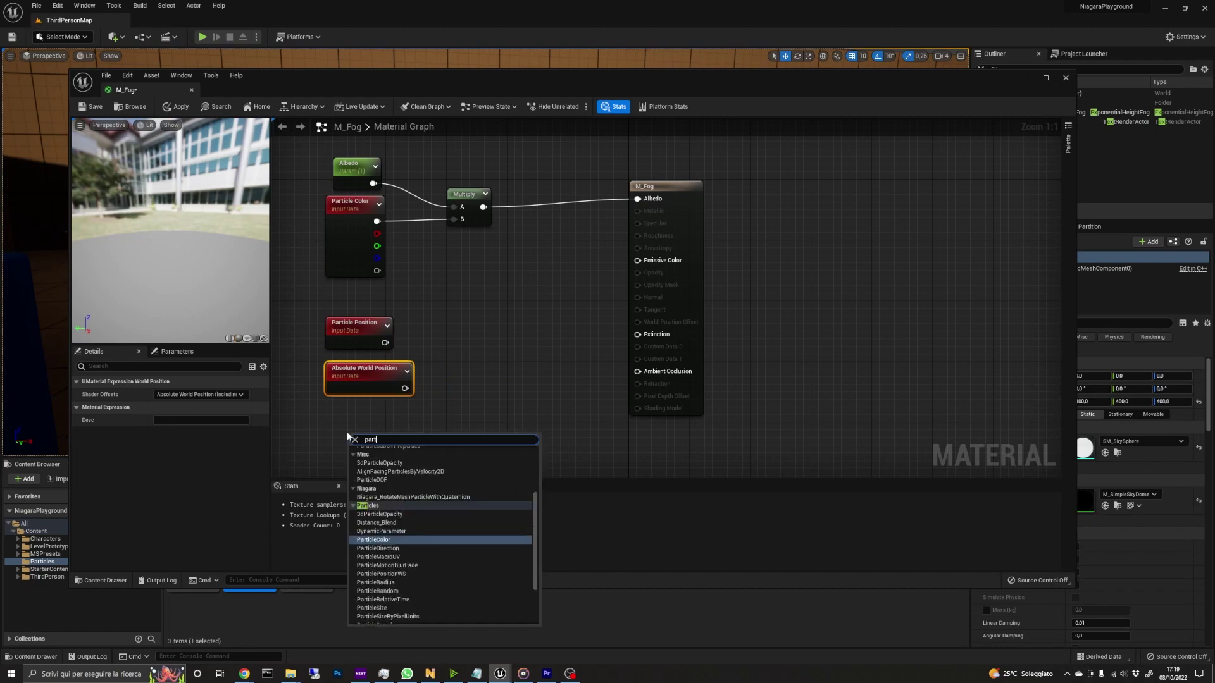
{"action": "type", "text": "icler"}
{"action": "key", "text": "Return"}
{"action": "left_click_drag", "start_coordinate": [373, 445], "coordinate": [351, 419]}
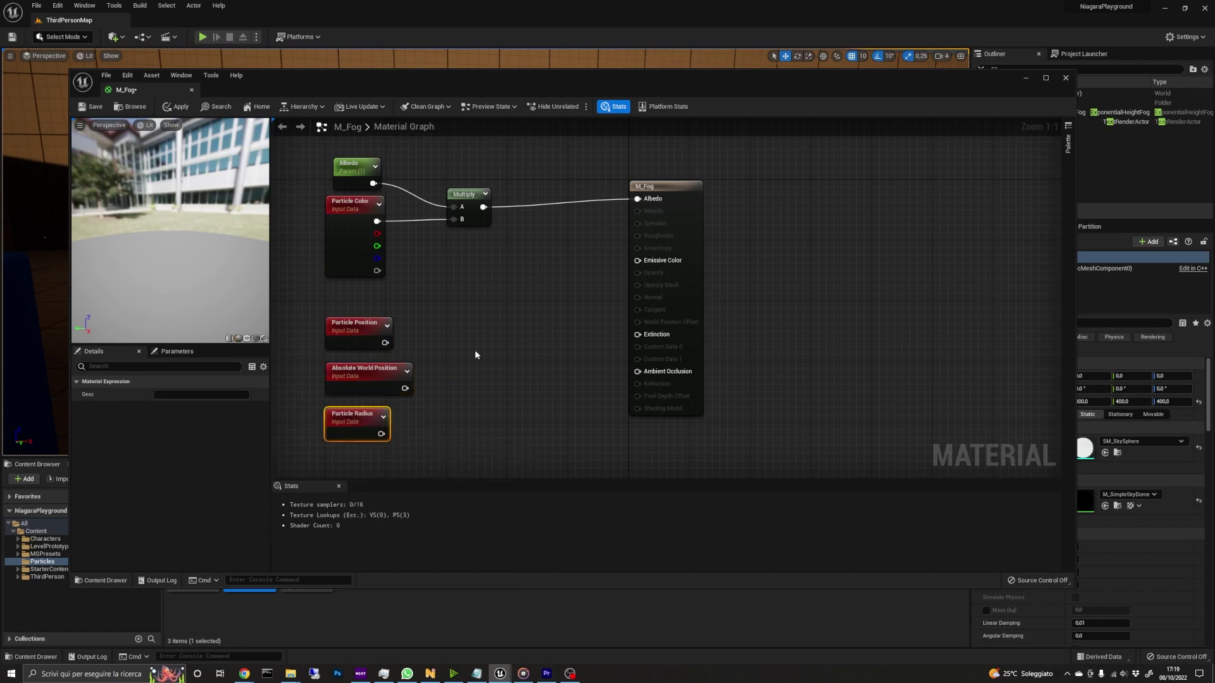
Add a SphereMask node and wire Particle Position to A, Absolute World Position to B and Particle Radius to Radius.
{"action": "right_click", "coordinate": [475, 355]}
{"action": "type", "text": "sp"}
{"action": "left_click", "coordinate": [520, 456]}
{"action": "left_click_drag", "start_coordinate": [385, 343], "coordinate": [482, 370]}
{"action": "left_click_drag", "start_coordinate": [404, 388], "coordinate": [482, 382]}
{"action": "left_click_drag", "start_coordinate": [381, 434], "coordinate": [482, 394]}
Add a constant of 0 below Particle Radius and connect it to the SphereMask's Hardness input.
{"action": "left_click", "coordinate": [410, 462]}
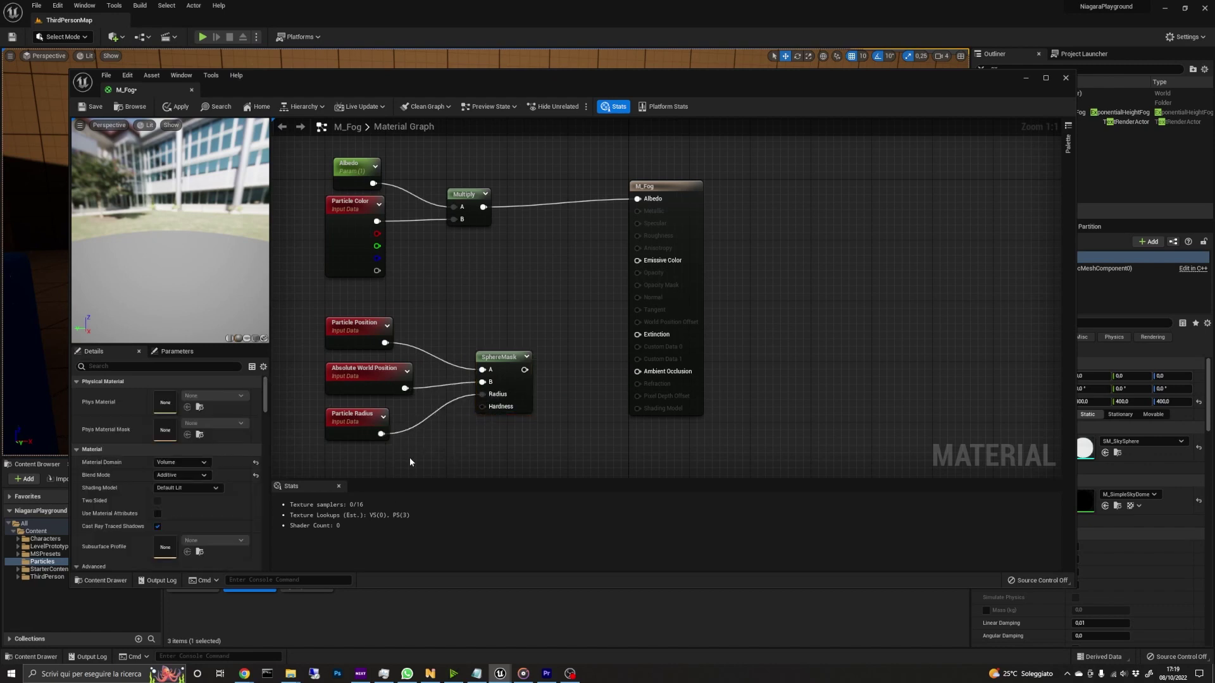
{"action": "key", "text": "1"}
{"action": "left_click", "coordinate": [410, 461]}
{"action": "right_click_drag", "start_coordinate": [430, 443], "coordinate": [434, 402]}
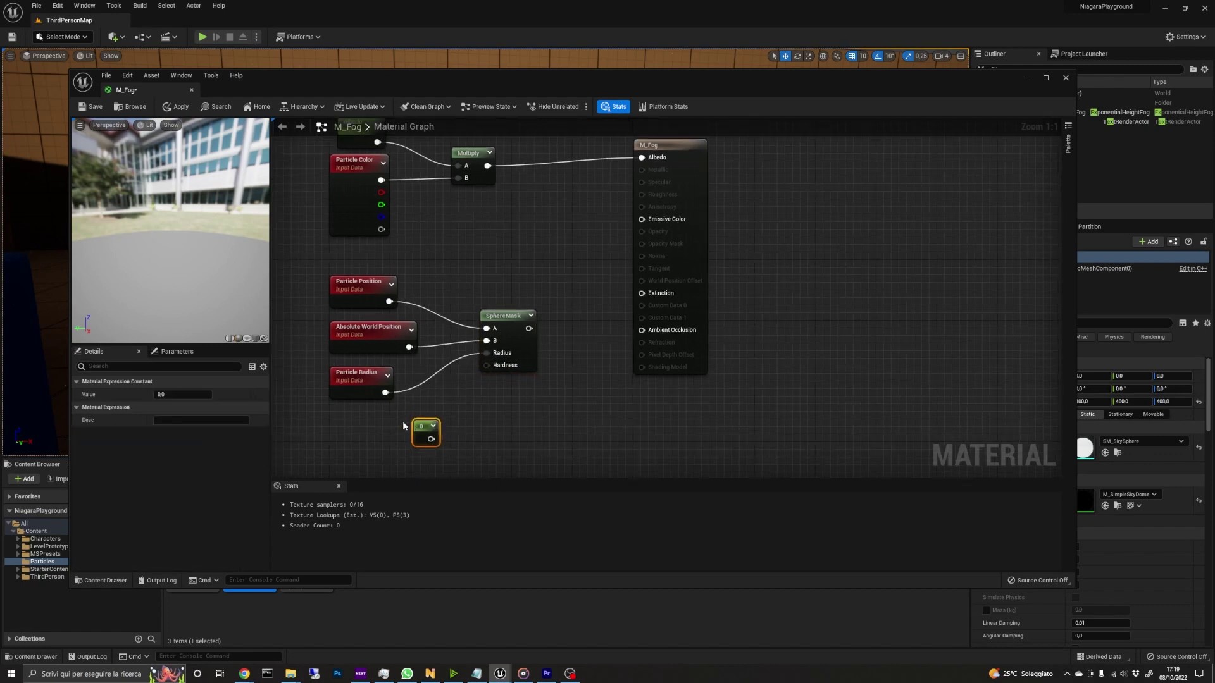
{"action": "left_click_drag", "start_coordinate": [420, 426], "coordinate": [489, 369]}
{"action": "left_click", "coordinate": [488, 404]}
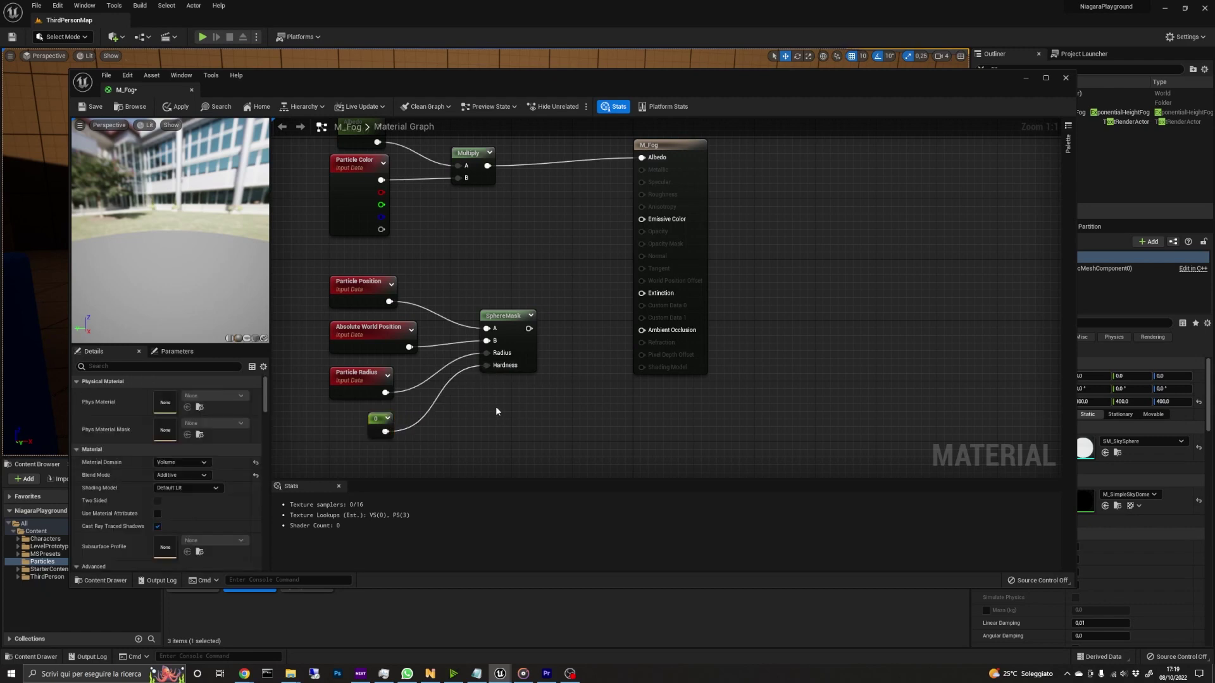
Add a scalar parameter named Extinction and place it just above the SphereMask node.
{"action": "left_click", "coordinate": [496, 411]}
{"action": "right_click", "coordinate": [506, 415]}
{"action": "left_click", "coordinate": [531, 431]}
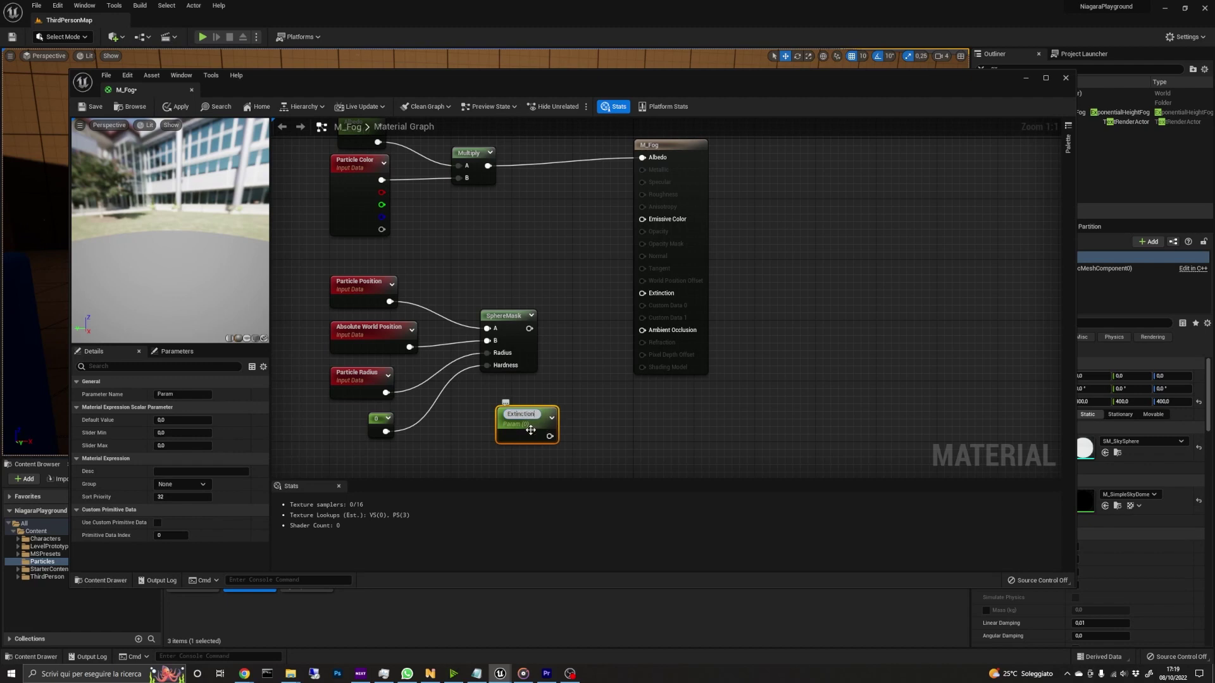
{"action": "type", "text": "Extinction"}
{"action": "key", "text": "Return"}
{"action": "left_click_drag", "start_coordinate": [519, 411], "coordinate": [503, 272]}
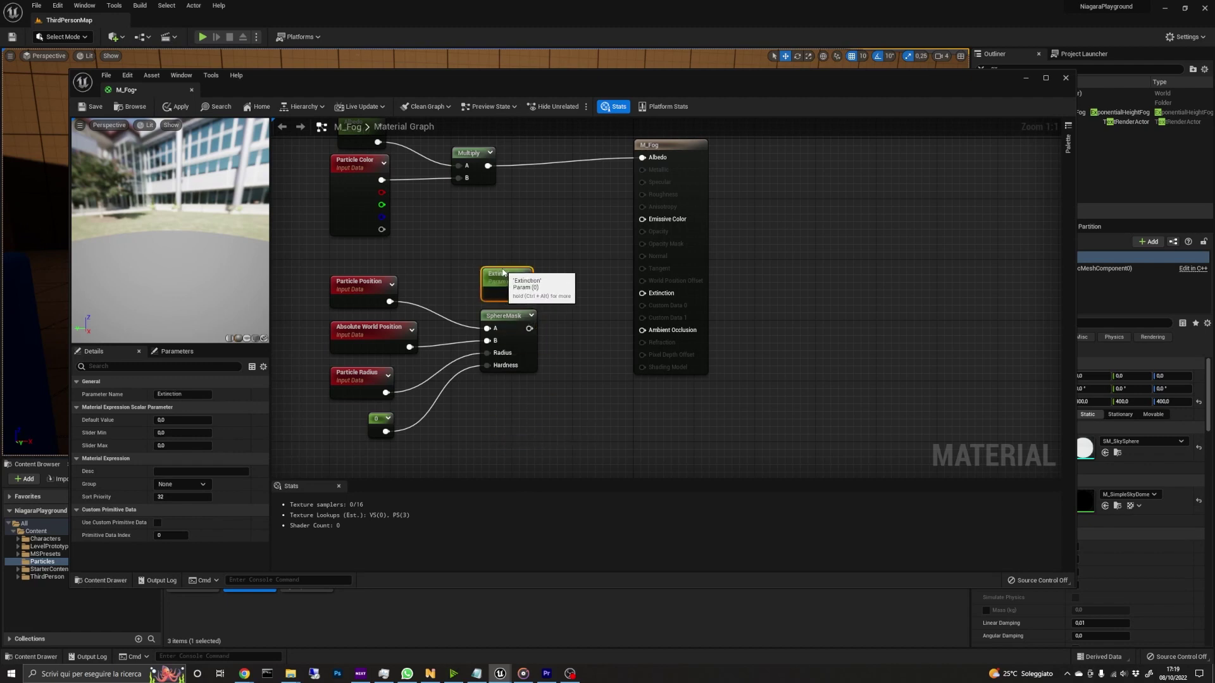
Multiply the Extinction parameter by the SphereMask output and connect the result to the material's Extinction input.
{"action": "left_click", "coordinate": [565, 312]}
{"action": "left_click", "coordinate": [565, 312]}
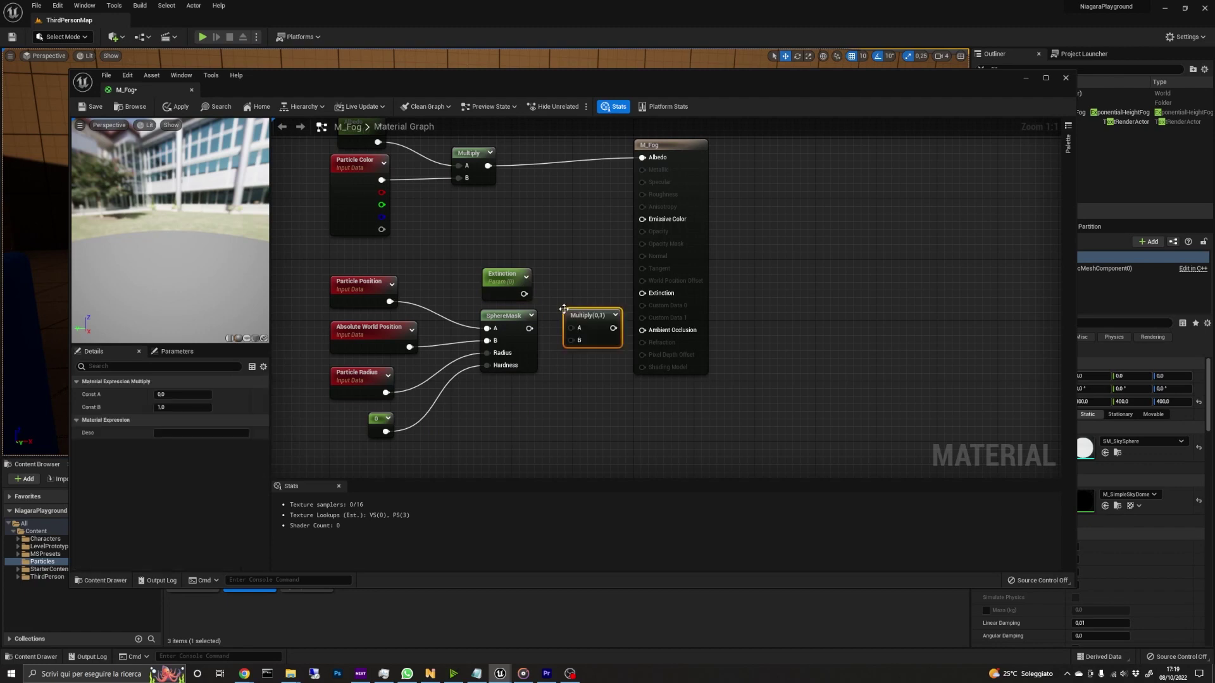
{"action": "left_click_drag", "start_coordinate": [525, 294], "coordinate": [642, 293]}
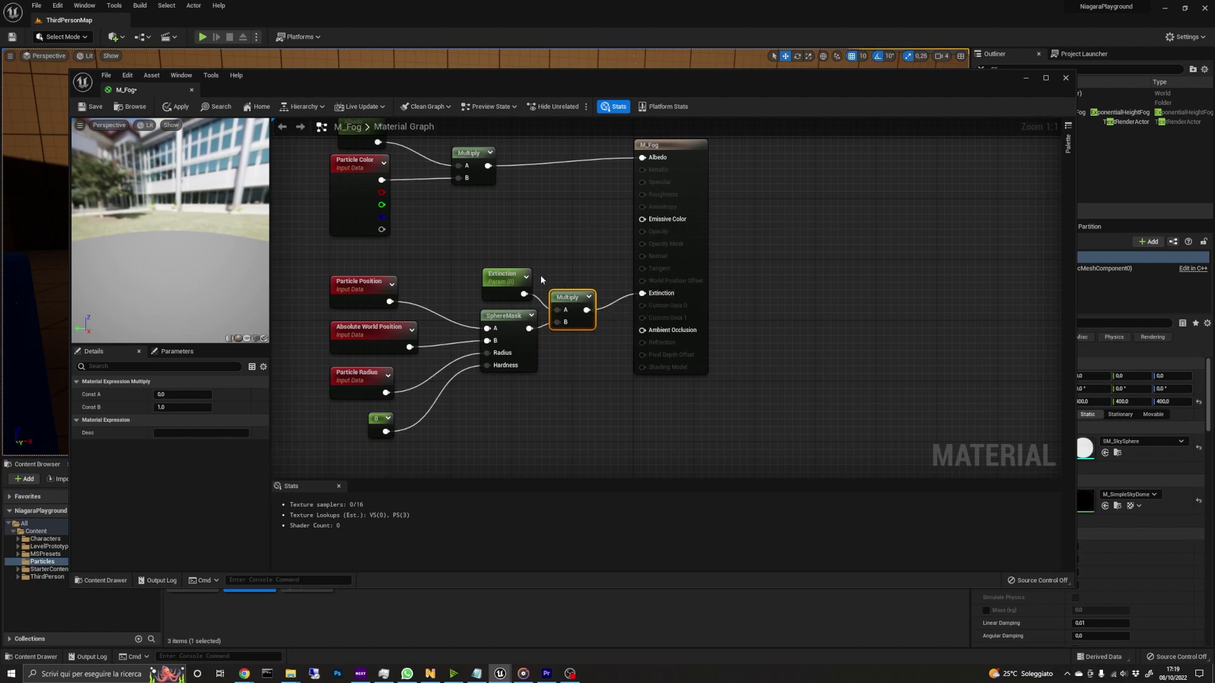
Set the Extinction parameter's default value to 0.05, then save M_Fog and close its editor.
{"action": "left_click", "coordinate": [503, 278]}
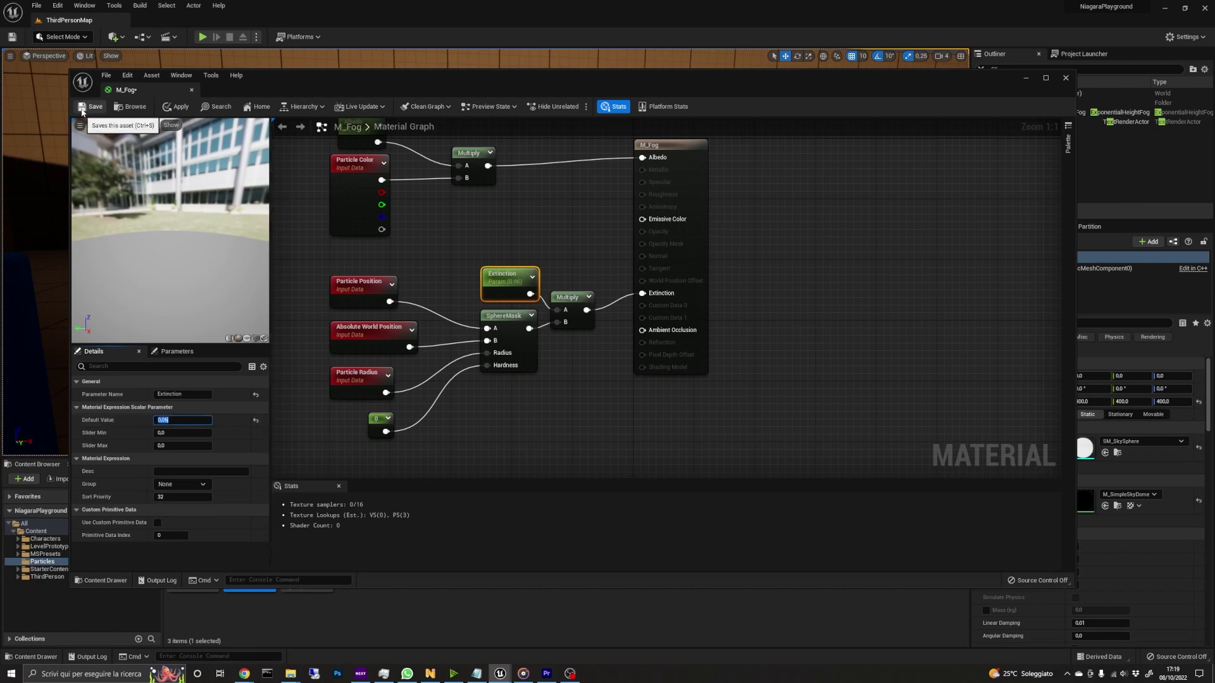
{"action": "left_click", "coordinate": [82, 109]}
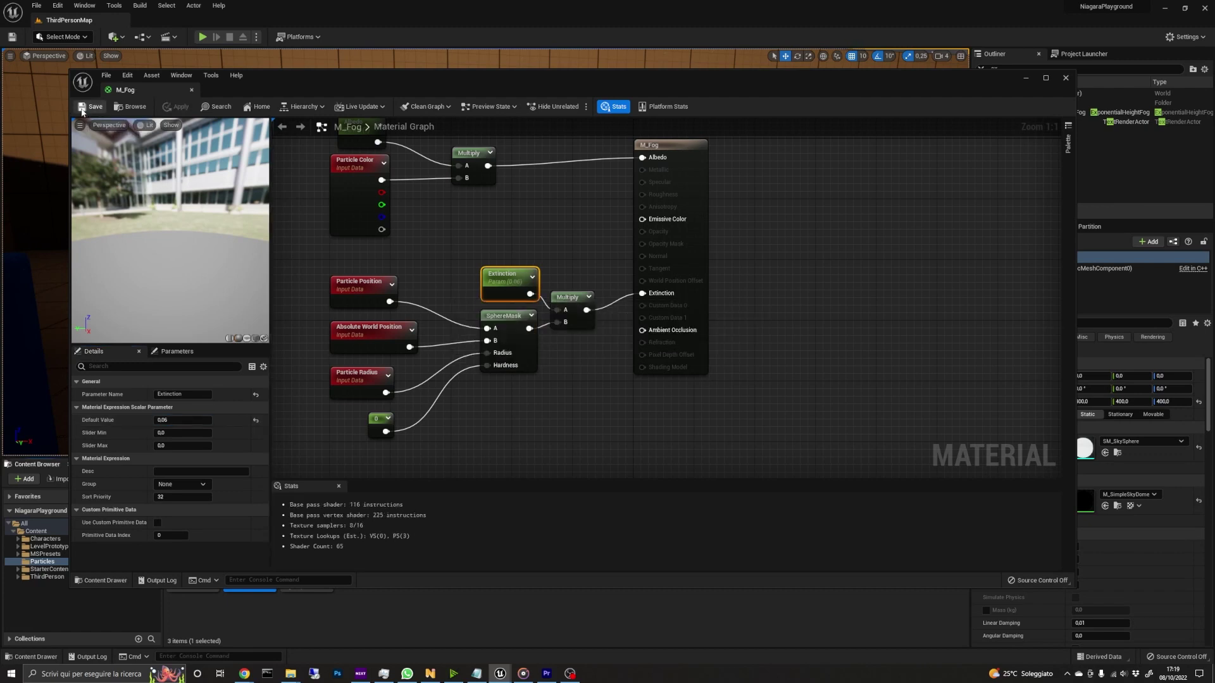
{"action": "left_click", "coordinate": [192, 93]}
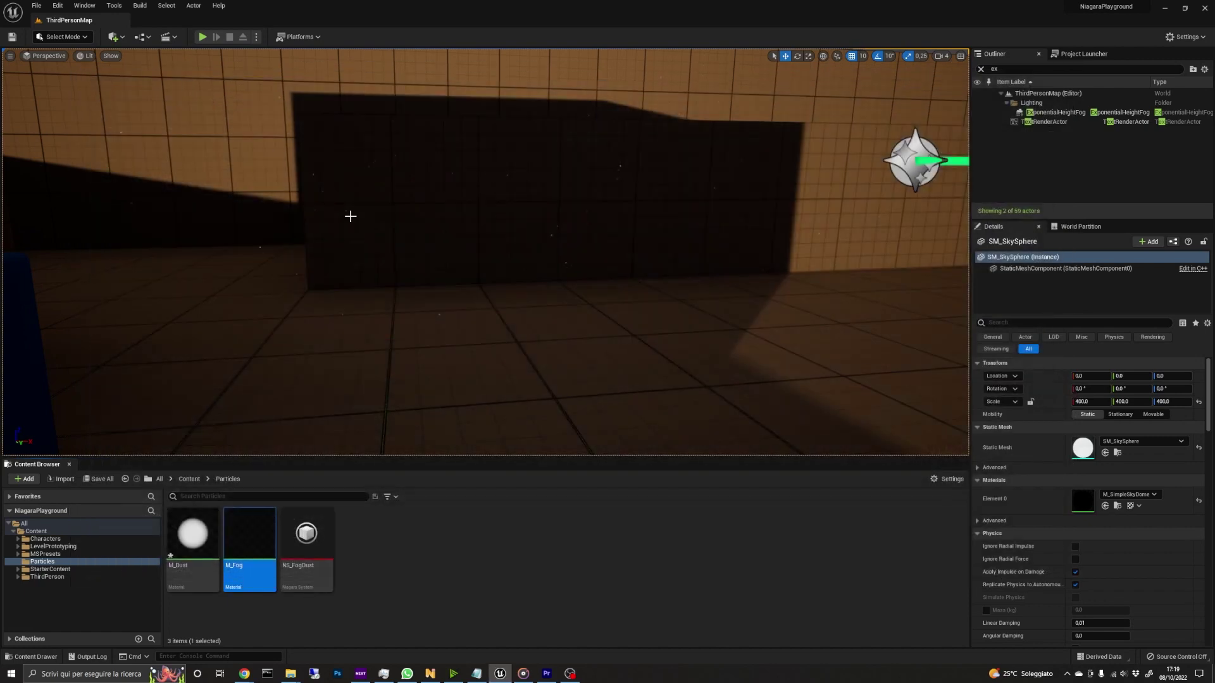
Open NS_FogDust and add a Fountain template emitter, aligned beside the HangingParticulates emitter.
{"action": "left_click", "coordinate": [417, 572]}
{"action": "double_click", "coordinate": [316, 534]}
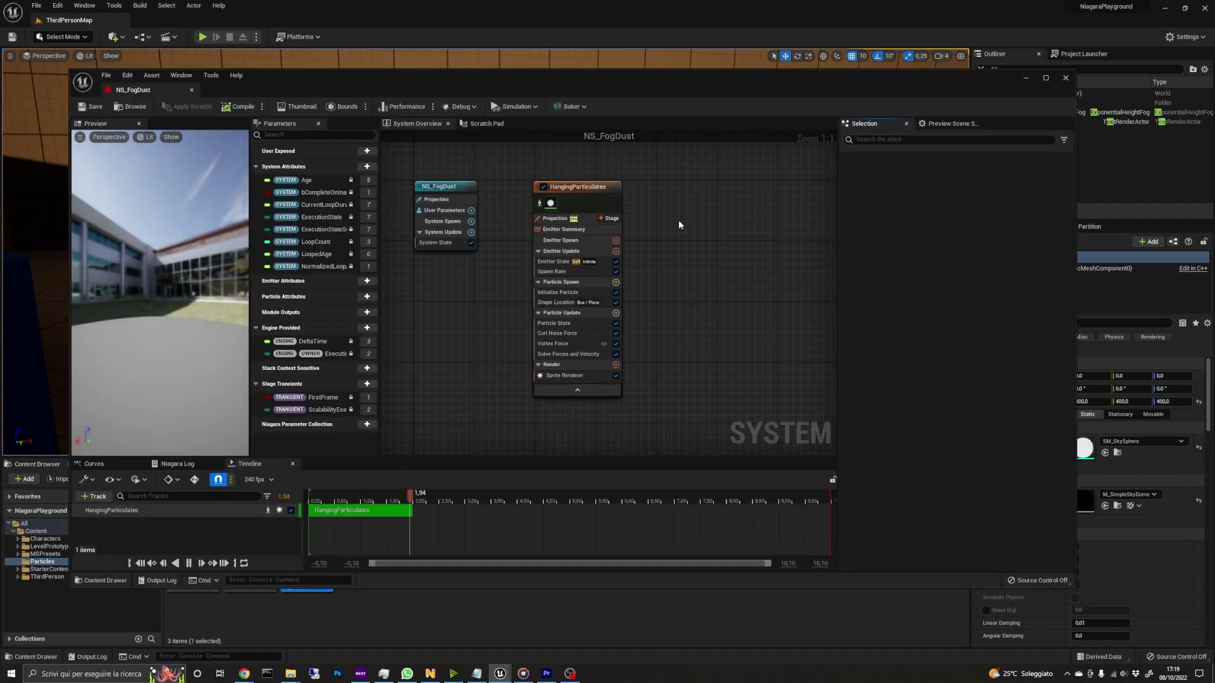
{"action": "right_click", "coordinate": [679, 225]}
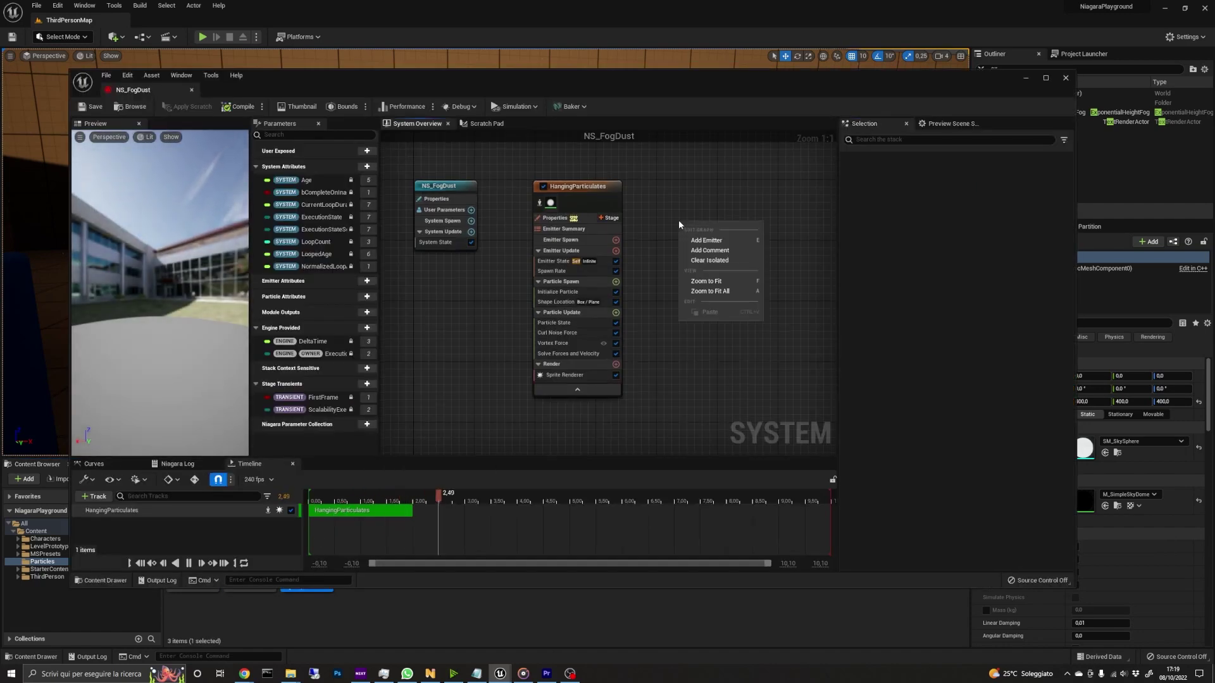
{"action": "left_click", "coordinate": [707, 241]}
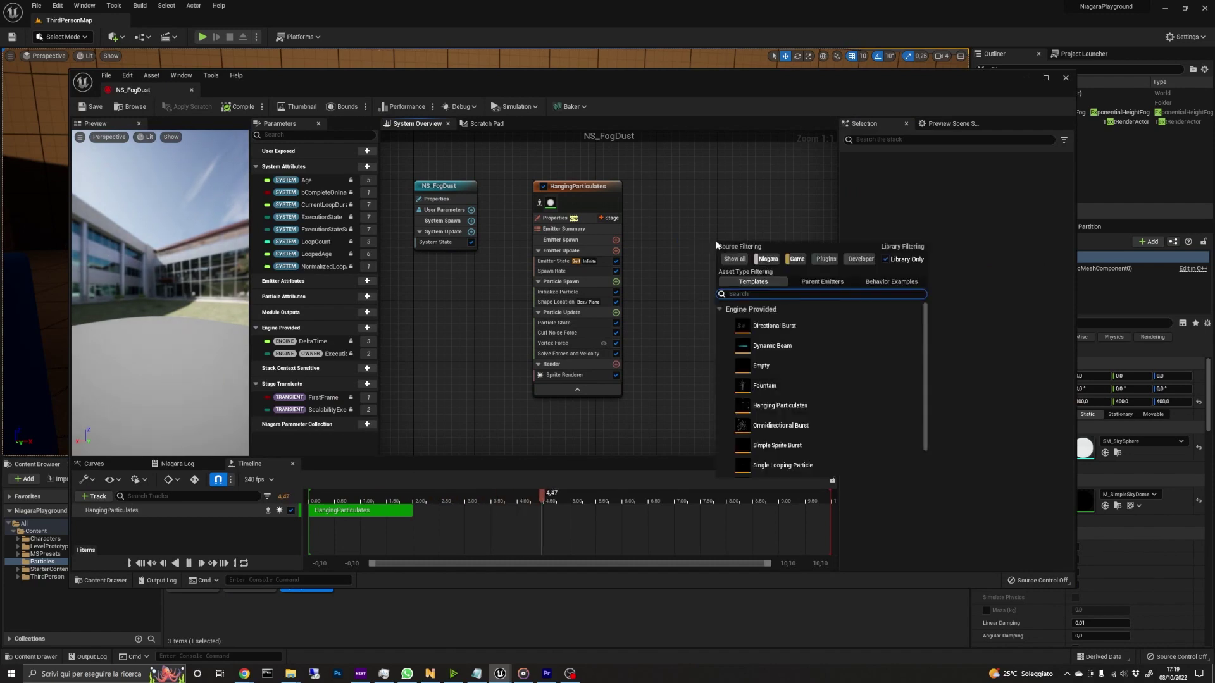
{"action": "left_click", "coordinate": [791, 388]}
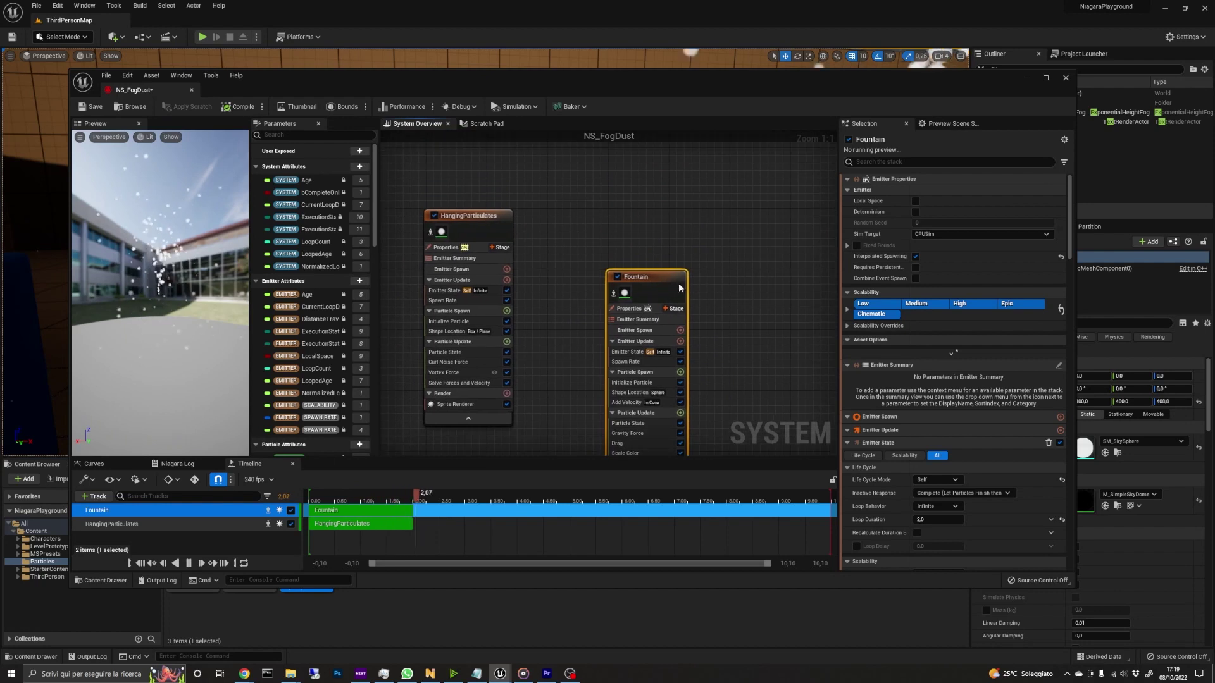
{"action": "left_click_drag", "start_coordinate": [659, 276], "coordinate": [646, 215]}
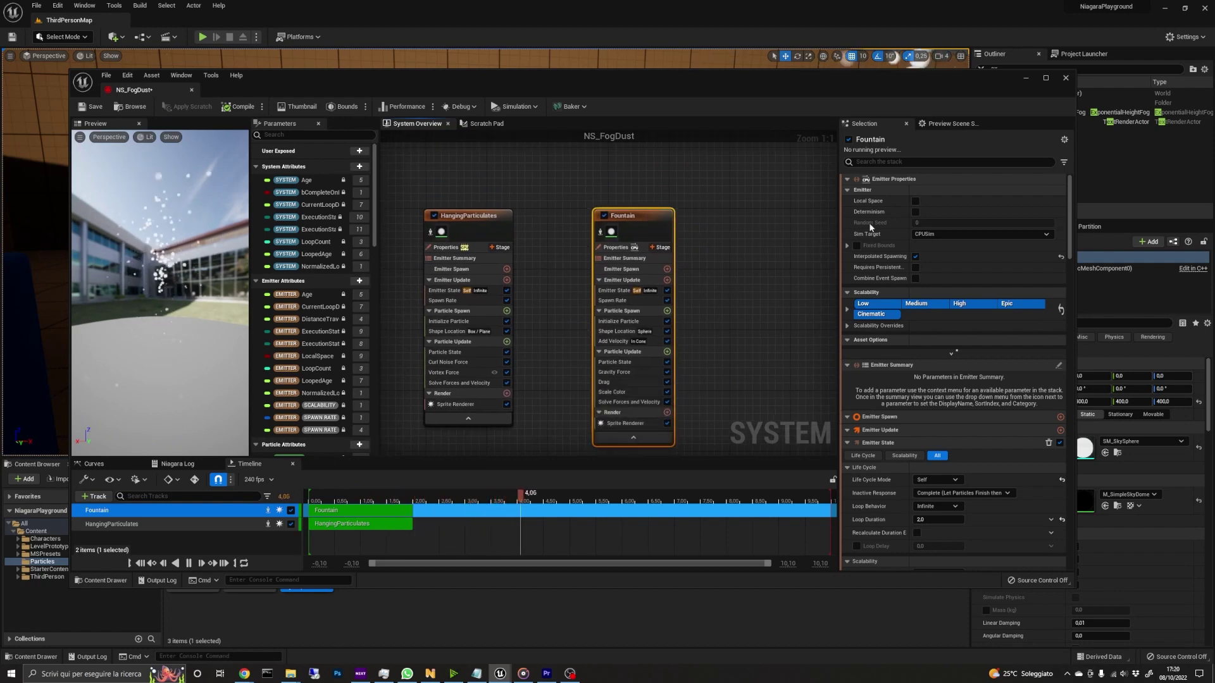
Set the Fountain emitter's simulation target to GPUCompute Sim and enable its Fixed Bounds.
{"action": "left_click", "coordinate": [939, 234]}
{"action": "left_click", "coordinate": [935, 252]}
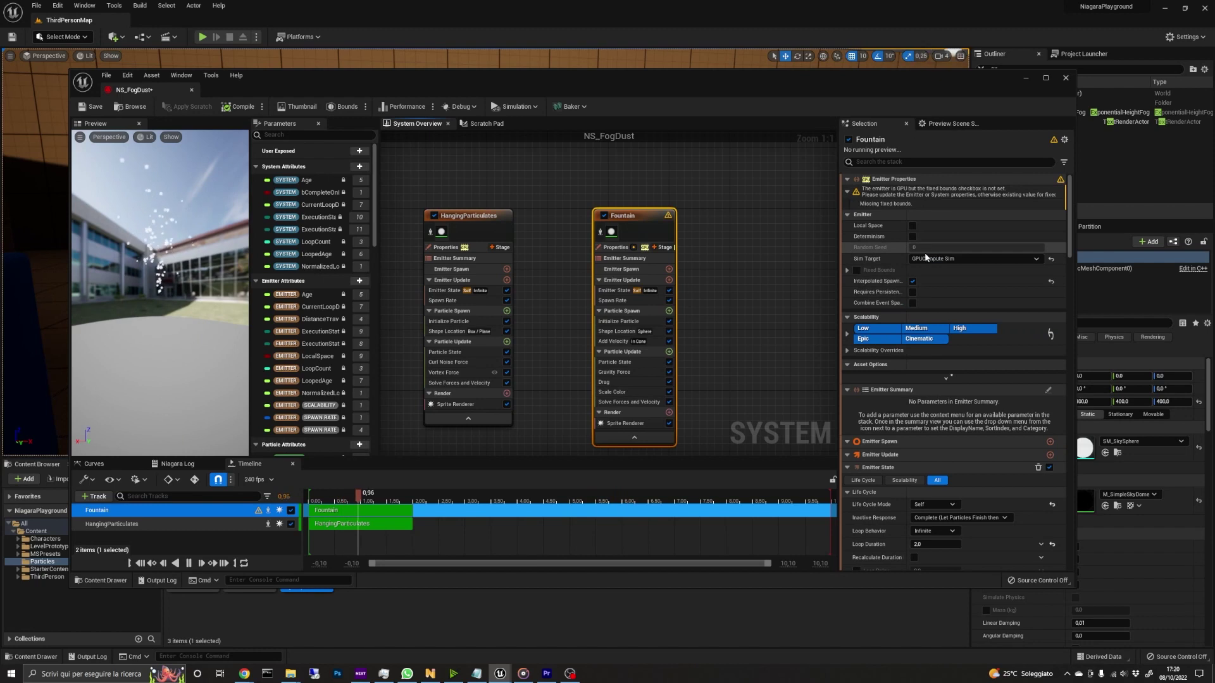
{"action": "left_click", "coordinate": [856, 270]}
{"action": "left_click", "coordinate": [847, 245]}
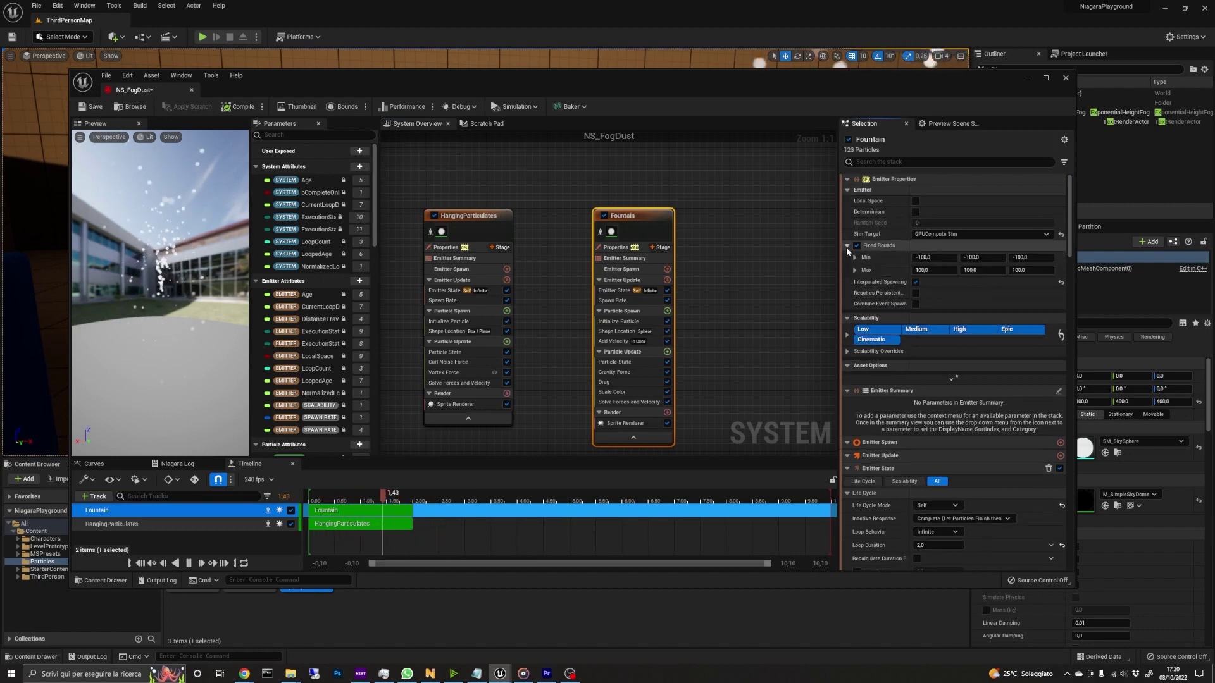
Set the Fountain's fixed bounds to -1000 minimum and 1000 maximum in X and Y, and enable Local Space.
{"action": "left_click", "coordinate": [929, 257]}
{"action": "type", "text": "-10"}
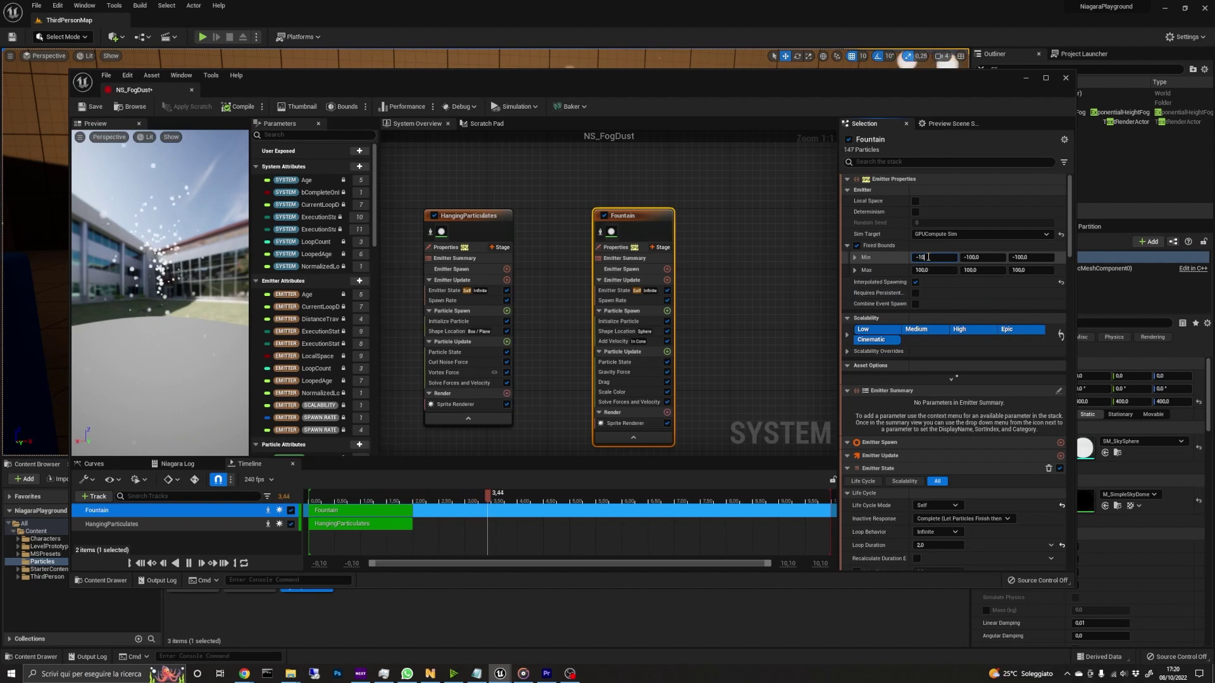
{"action": "type", "text": "00"}
{"action": "key", "text": "Tab"}
{"action": "type", "text": "-1000"}
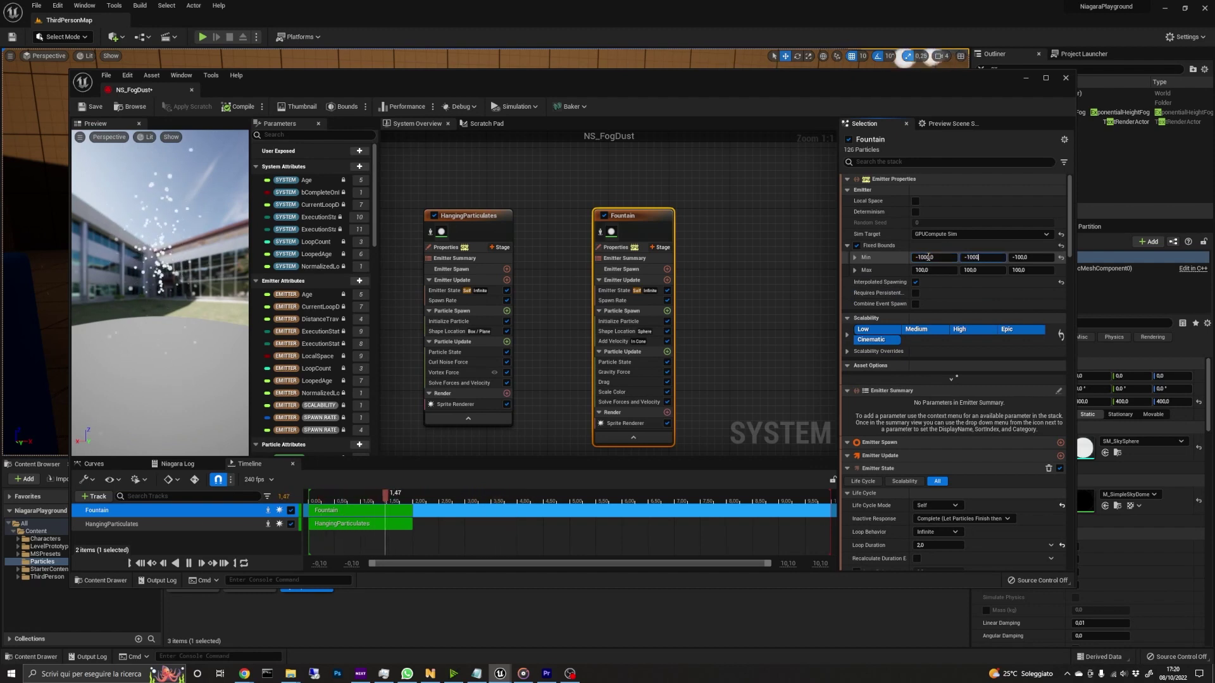
{"action": "key", "text": "Tab"}
{"action": "type", "text": "1000"}
{"action": "key", "text": "Tab"}
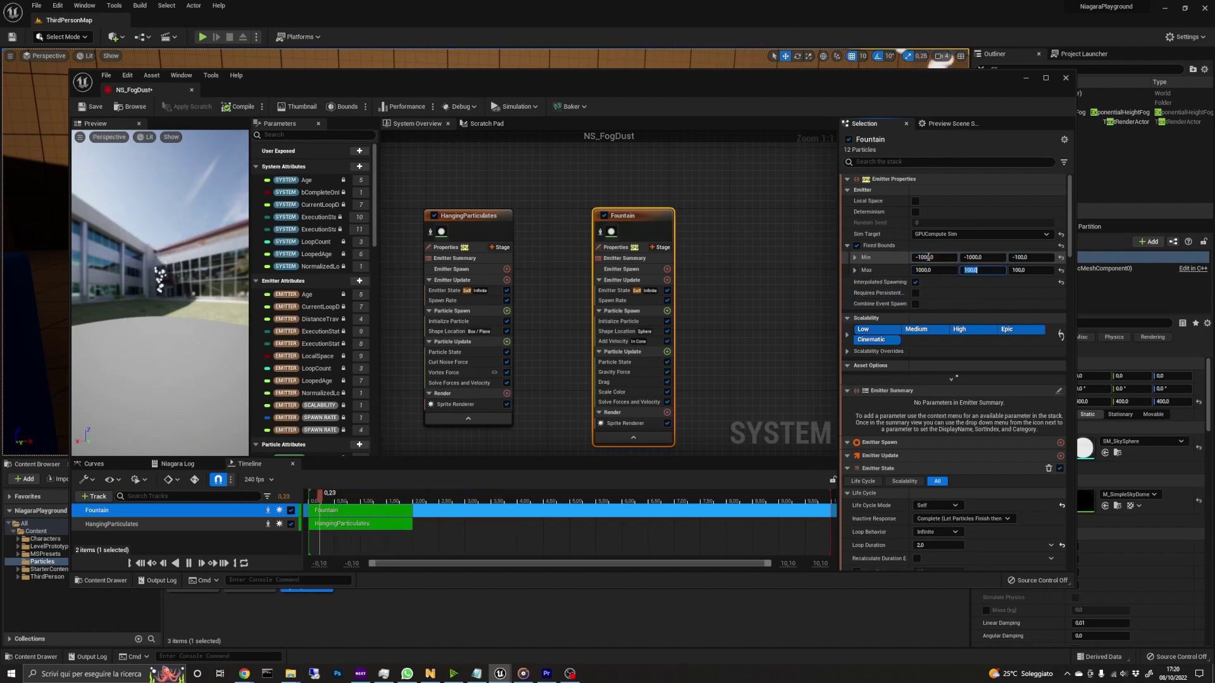
{"action": "left_click", "coordinate": [917, 200]}
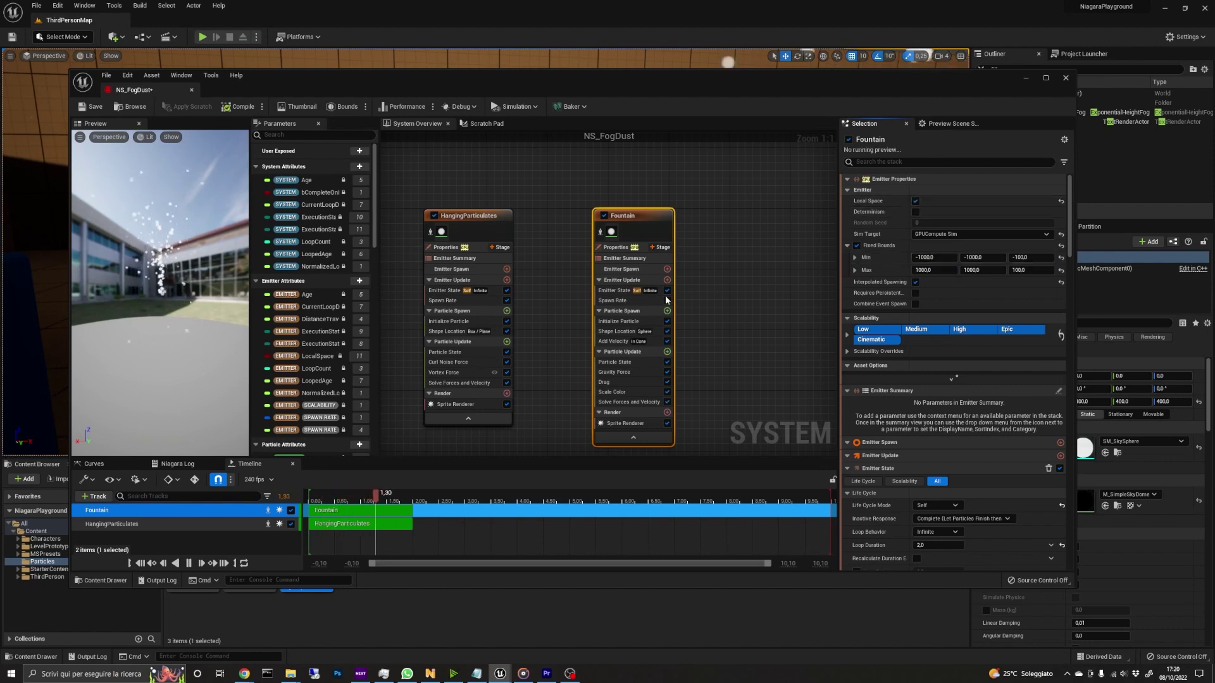
Set the Fountain emitter's Spawn Rate to 800.
{"action": "left_click", "coordinate": [612, 300]}
{"action": "left_click", "coordinate": [934, 192]}
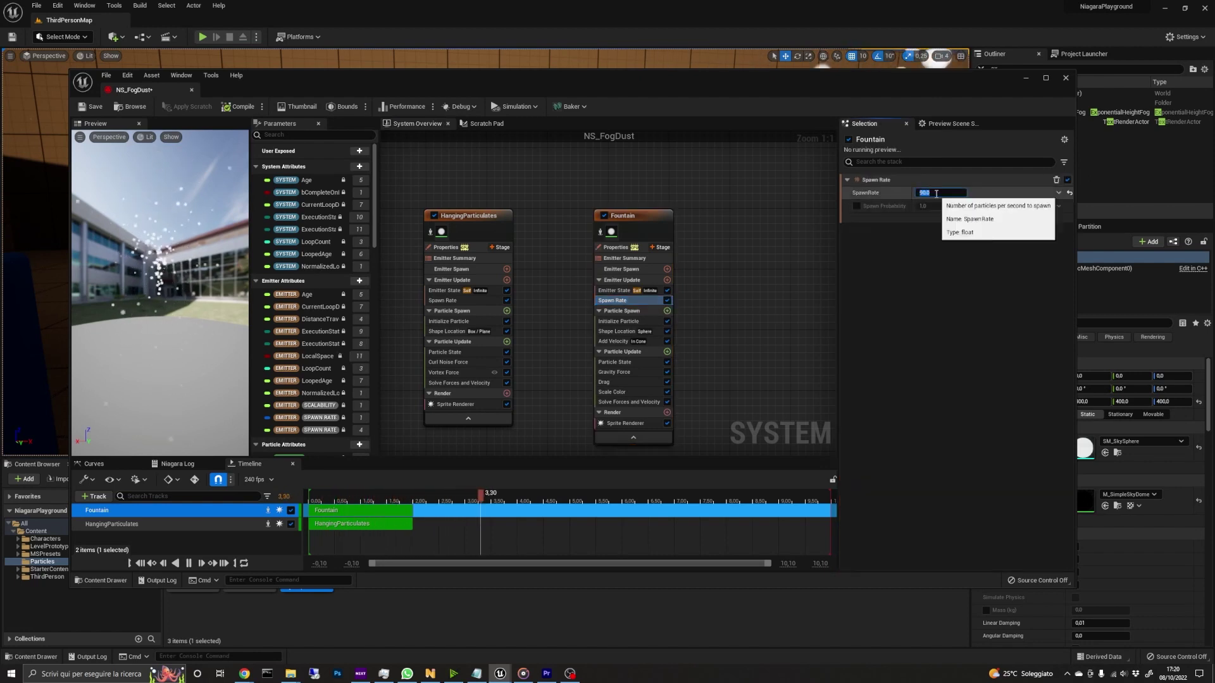
{"action": "type", "text": "80"}
In the Fountain's Initialize Particle module, set the particle lifetime to a minimum of 3 and a maximum of 6.
{"action": "left_click", "coordinate": [637, 321]}
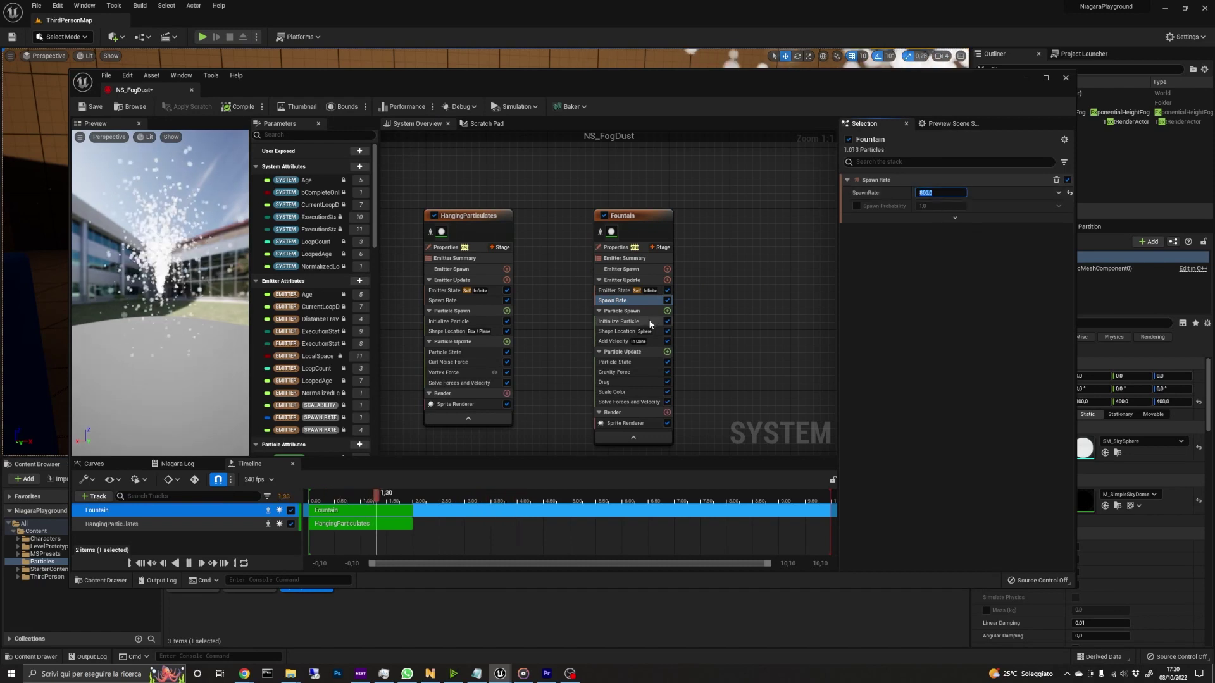
{"action": "left_click", "coordinate": [955, 231]}
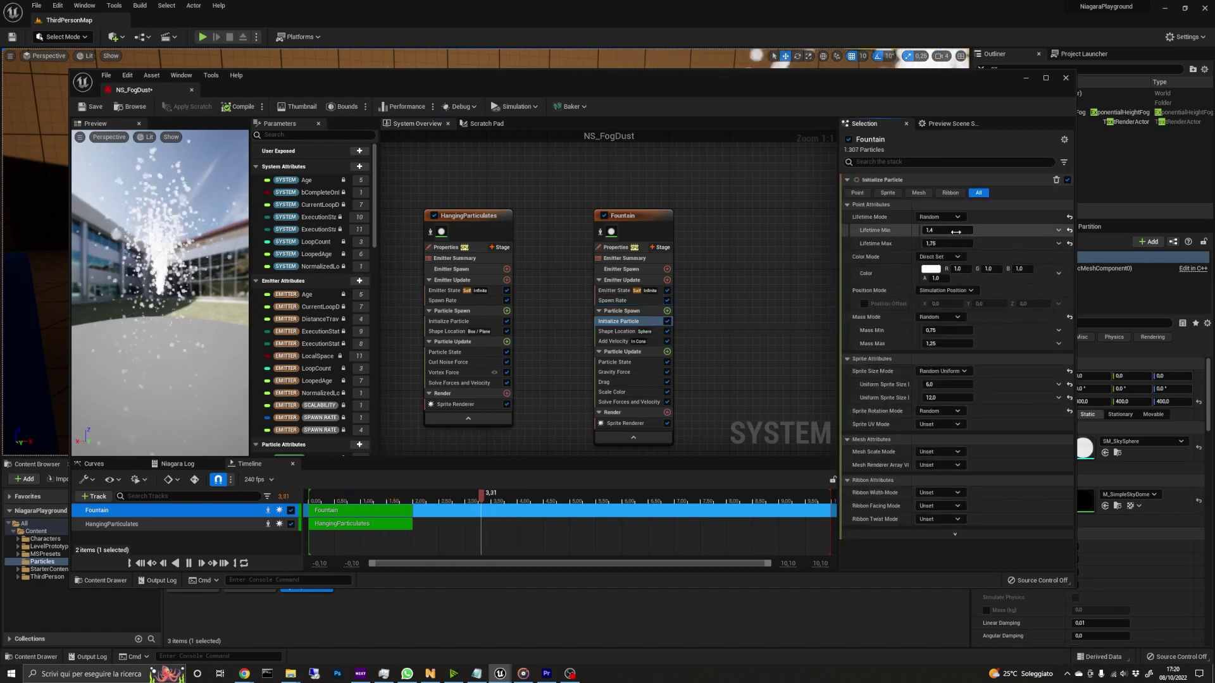
{"action": "type", "text": "3"}
{"action": "key", "text": "Tab"}
{"action": "type", "text": "6"}
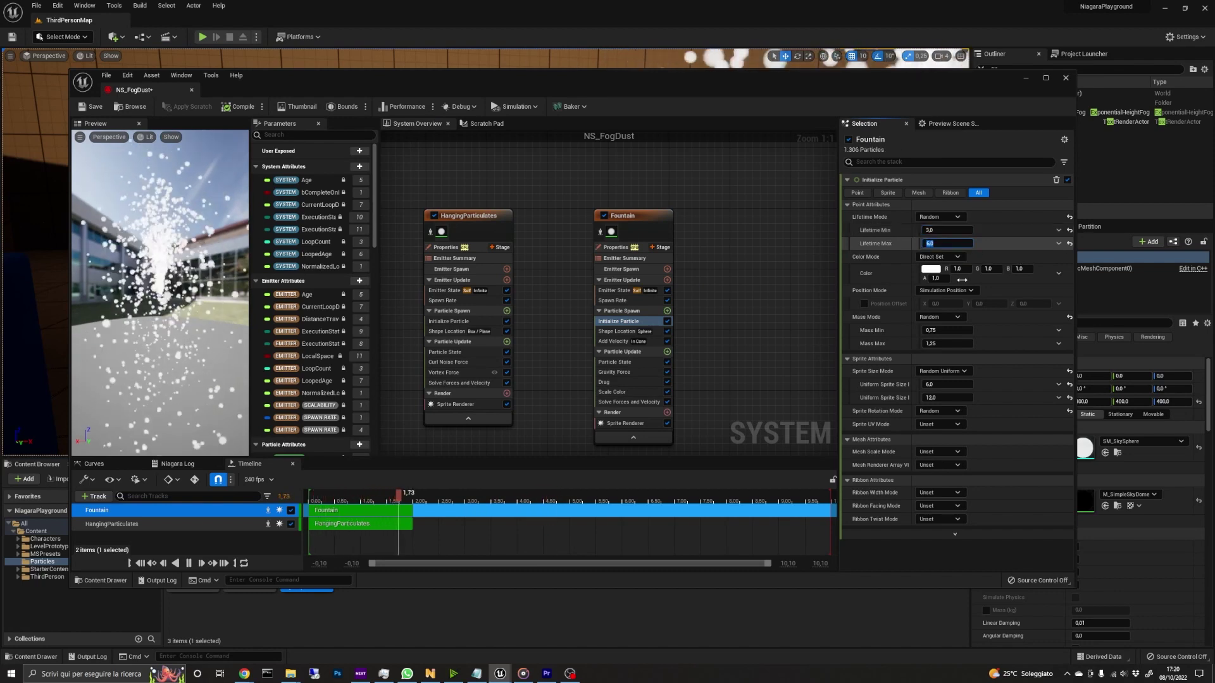
Set the Fountain's sprite size mode to Random Non-Uniform, with a minimum of 50 by 150 and a maximum of 300 by 750.
{"action": "left_click", "coordinate": [955, 372]}
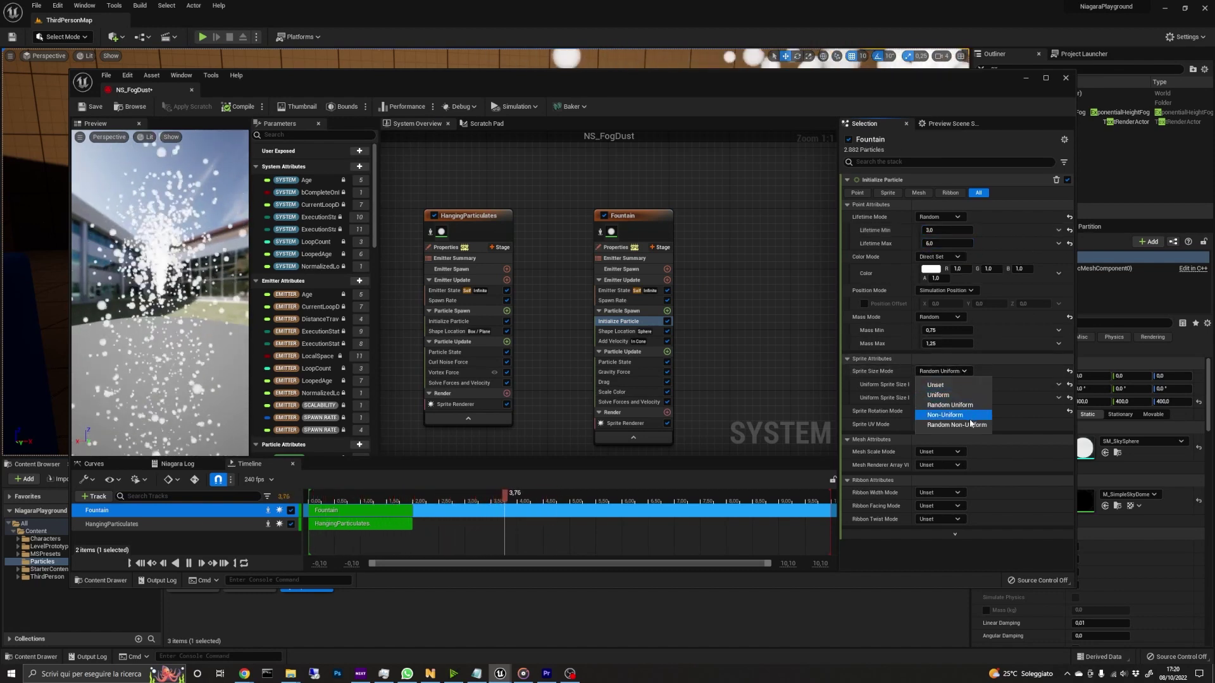
{"action": "left_click", "coordinate": [968, 424]}
{"action": "left_click", "coordinate": [952, 385]}
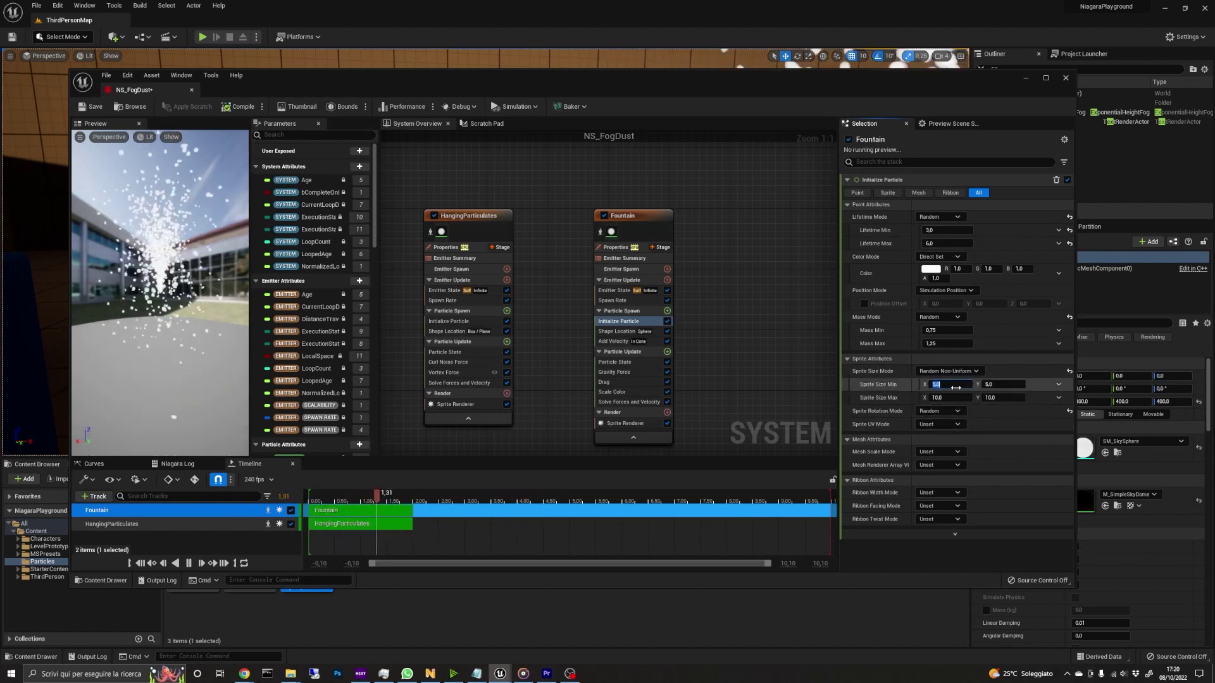
{"action": "type", "text": "60"}
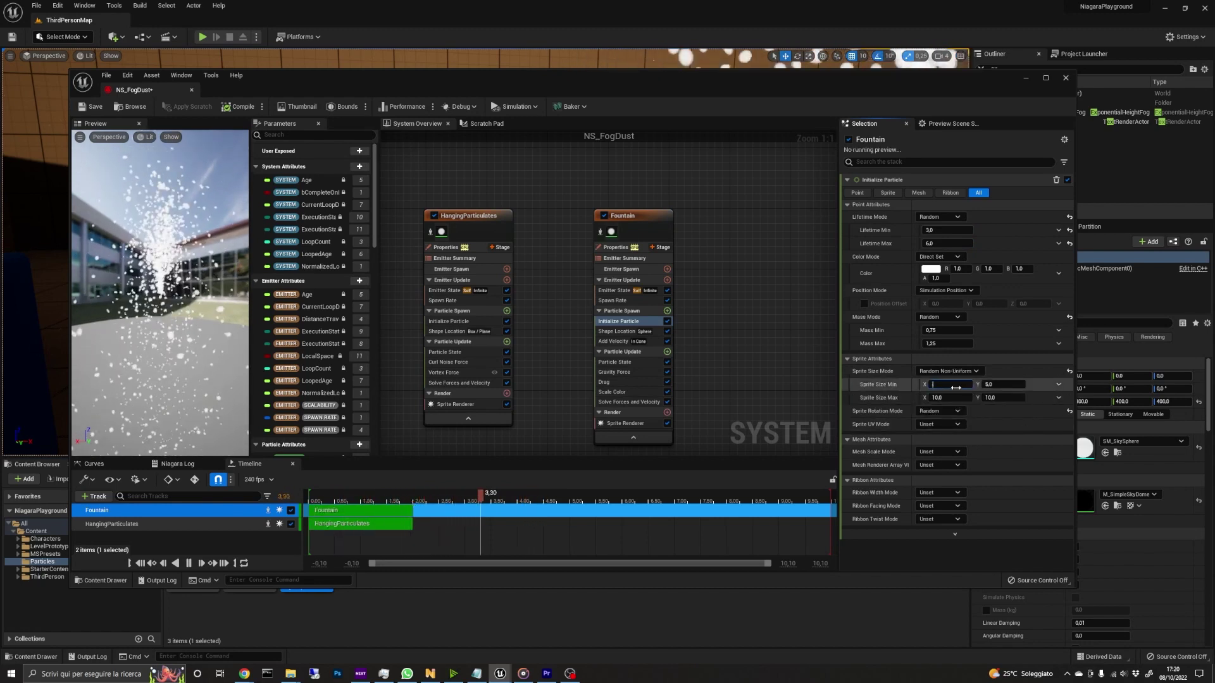
{"action": "key", "text": "Tab"}
{"action": "type", "text": "150"}
{"action": "key", "text": "Tab"}
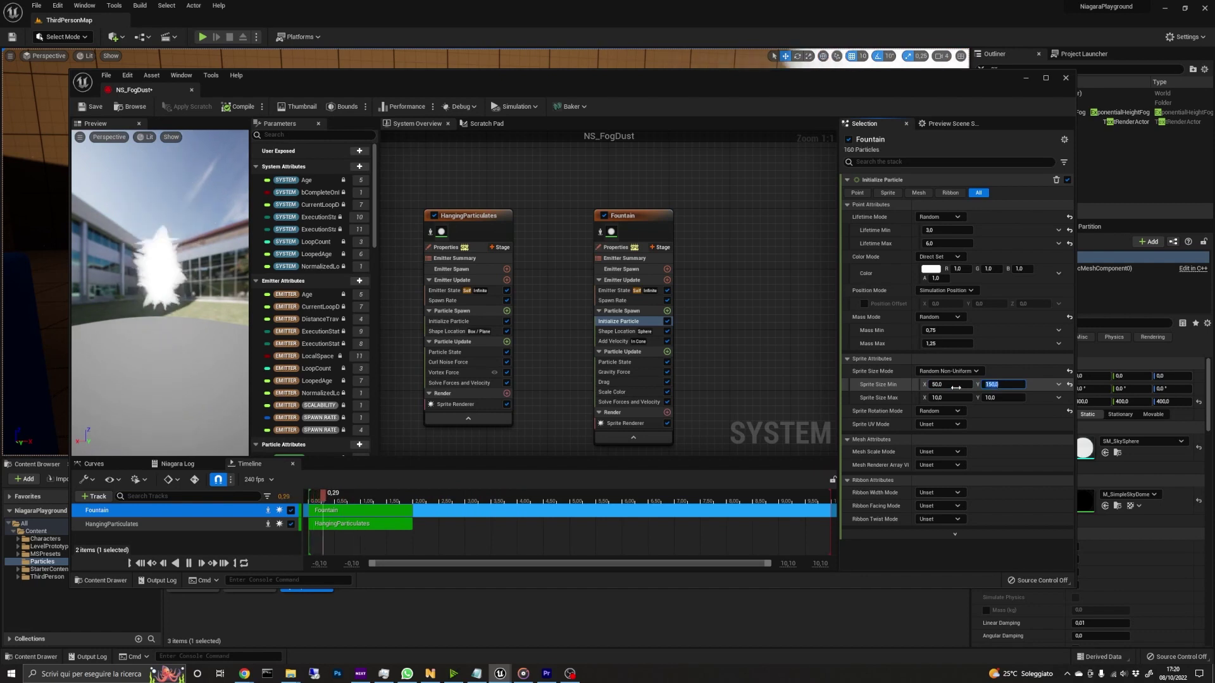
{"action": "type", "text": "300"}
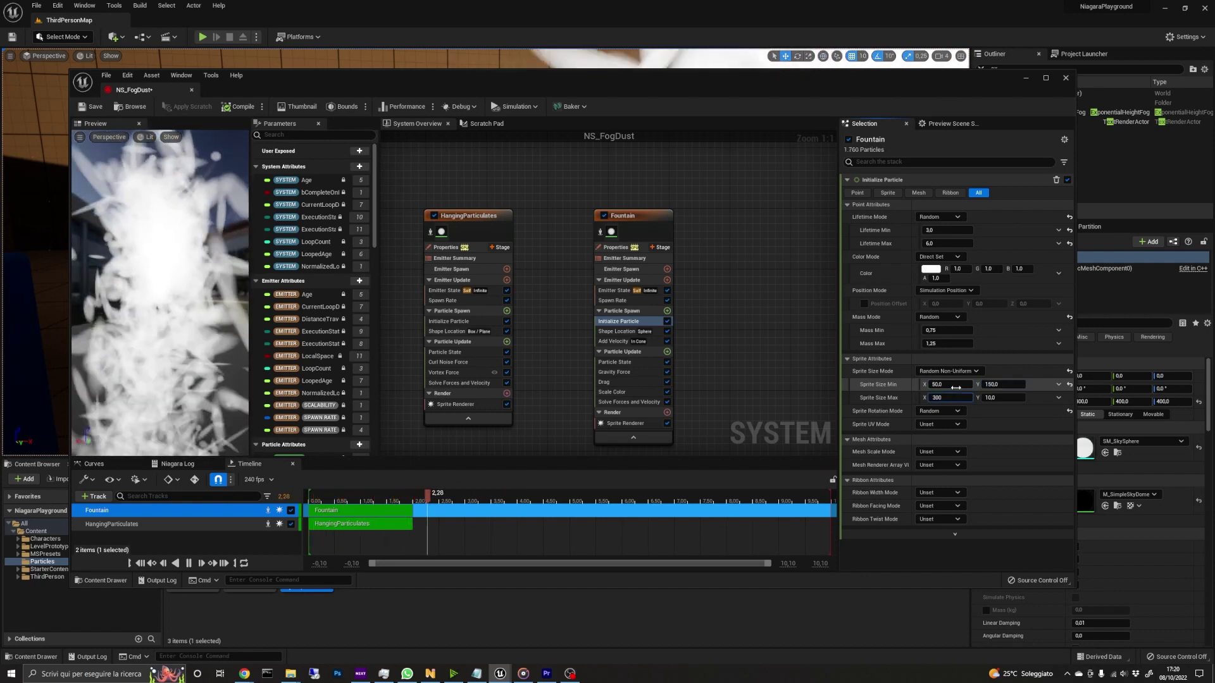
{"action": "key", "text": "Tab"}
{"action": "type", "text": "750"}
{"action": "key", "text": "Return"}
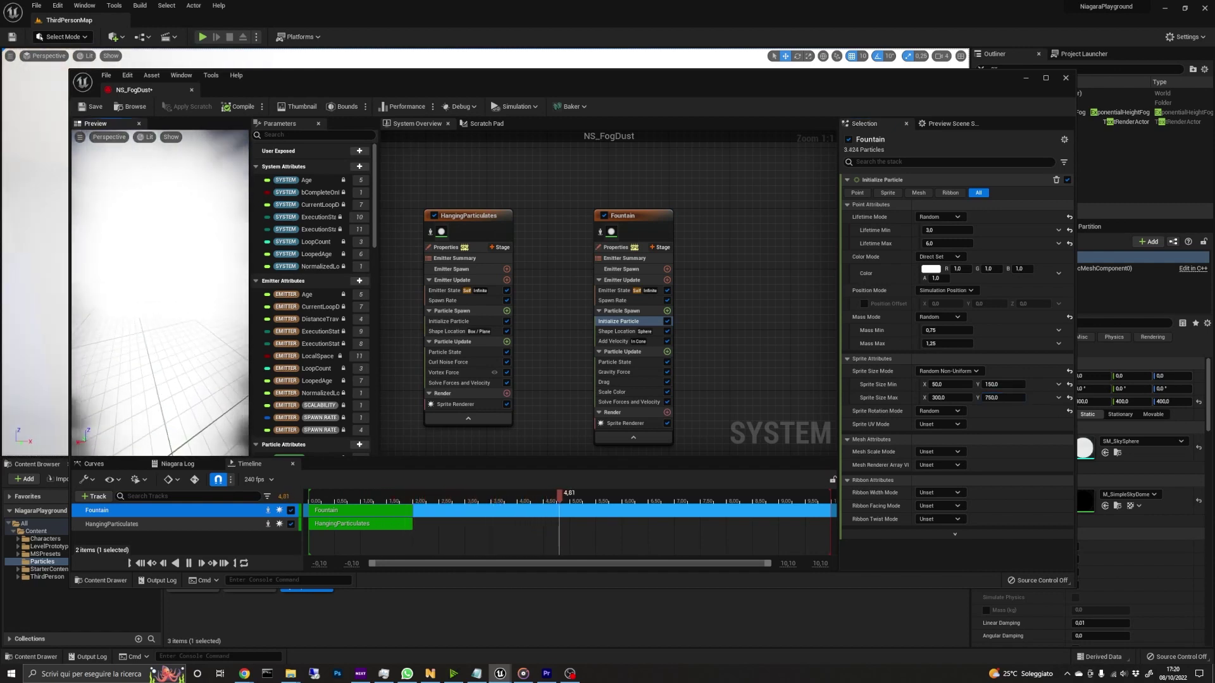
Assign the M_Fog material to the Fountain emitter's Sprite Renderer.
{"action": "left_click", "coordinate": [639, 423]}
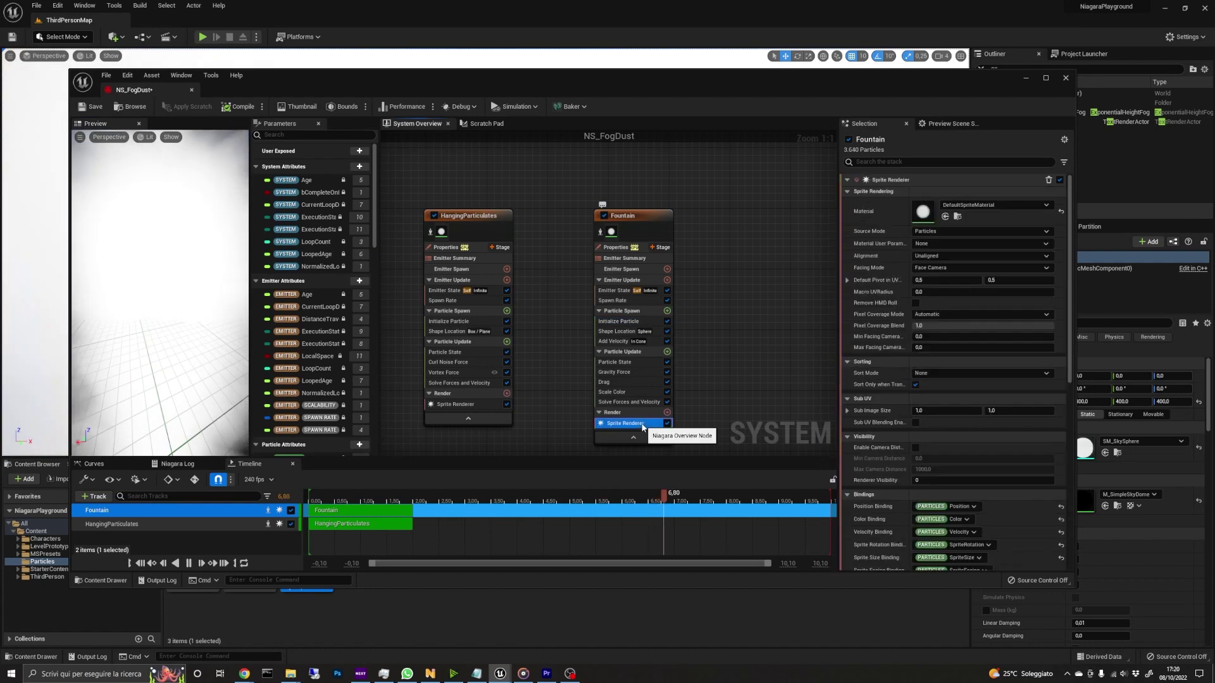
{"action": "left_click_drag", "start_coordinate": [750, 94], "coordinate": [760, 32]}
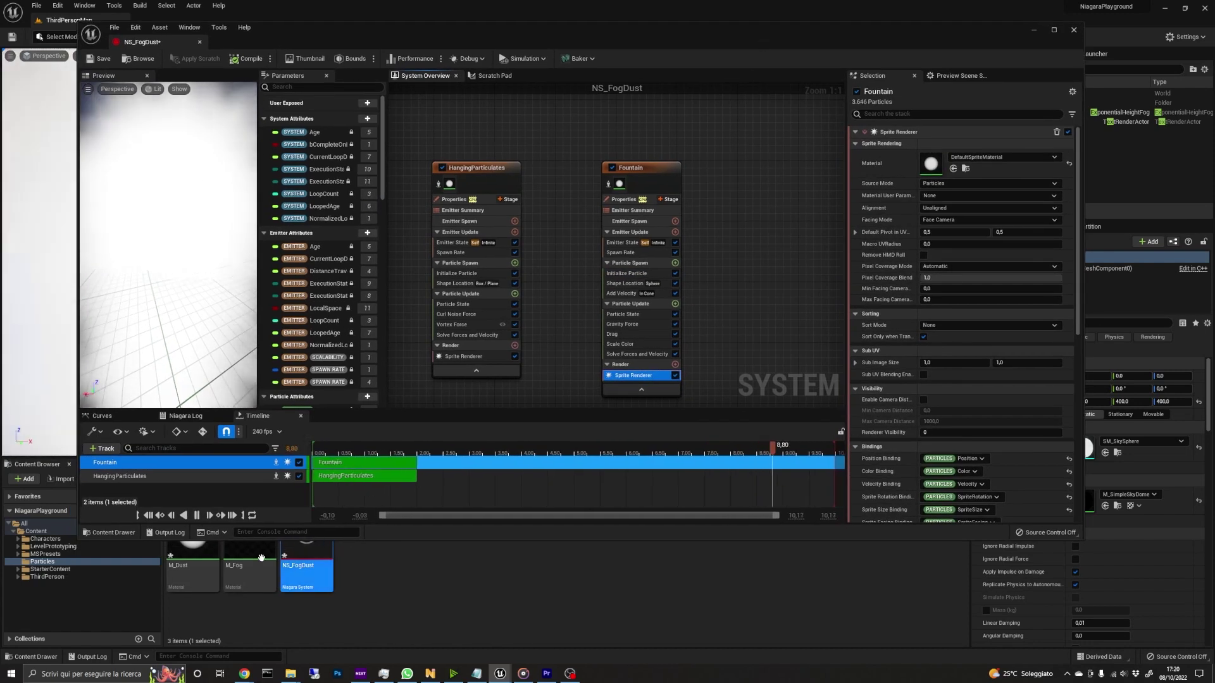
{"action": "left_click_drag", "start_coordinate": [250, 569], "coordinate": [933, 163]}
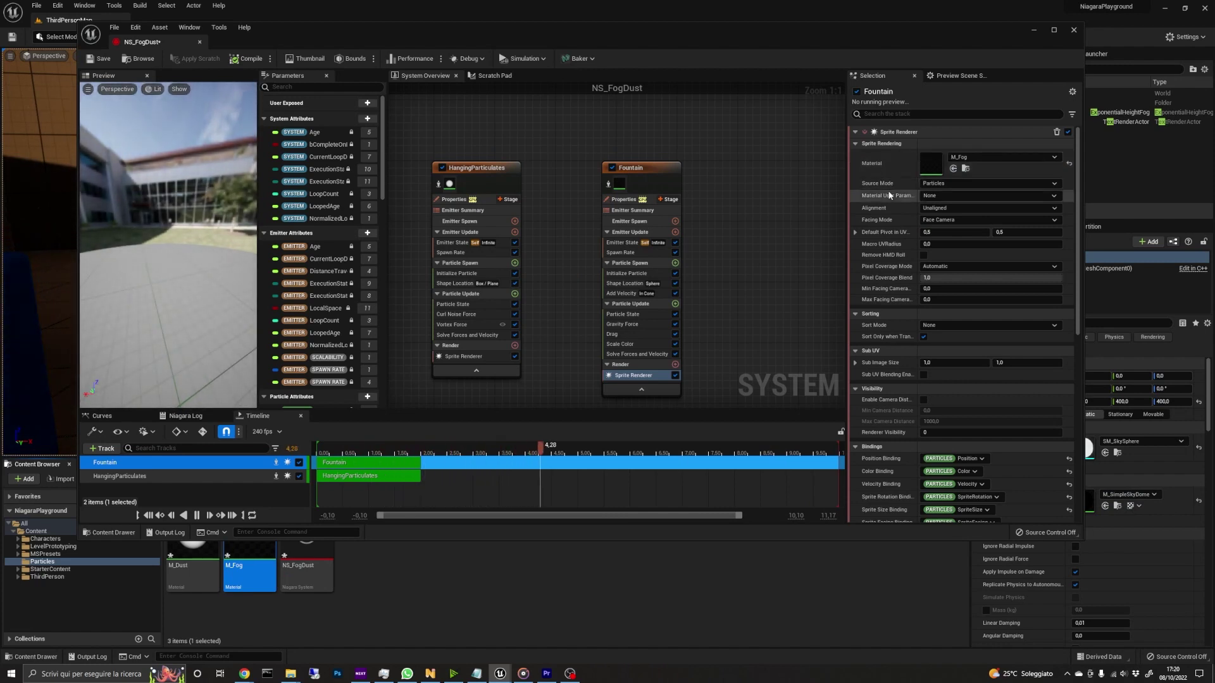
{"action": "left_click_drag", "start_coordinate": [597, 33], "coordinate": [585, 80]}
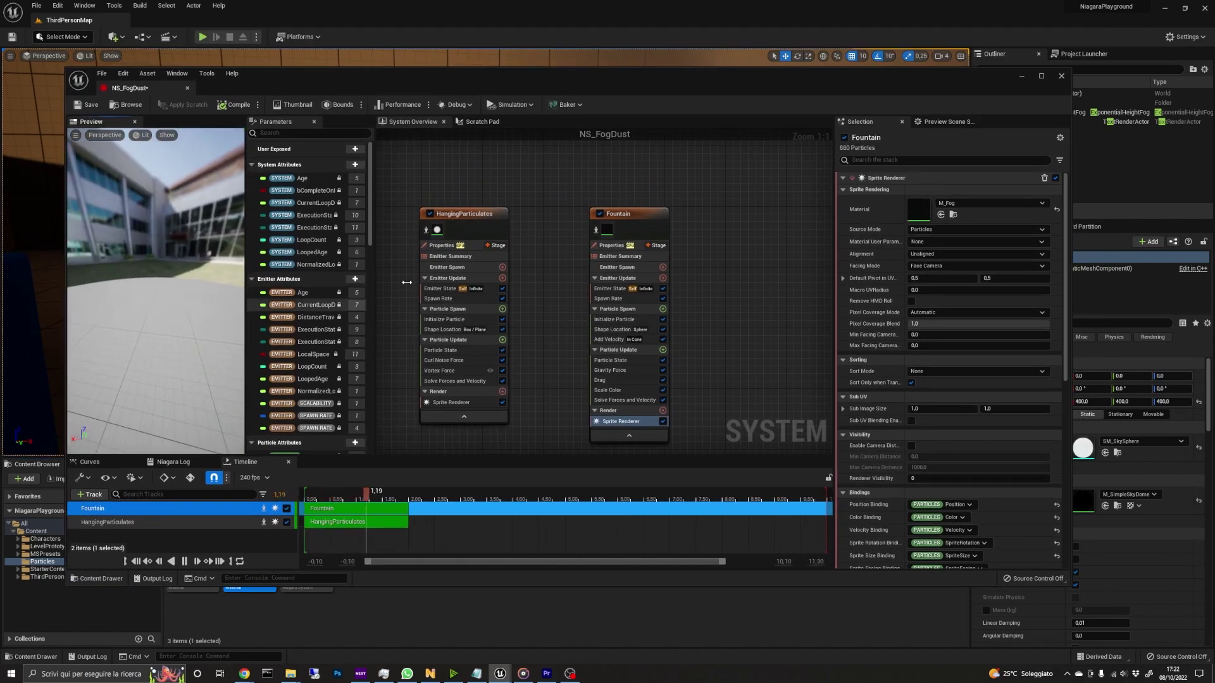
Change the Fountain's Shape Location primitive to Box / Plane with a box size of X 2000, Y 1500 and Z 200.
{"action": "left_click", "coordinate": [638, 216]}
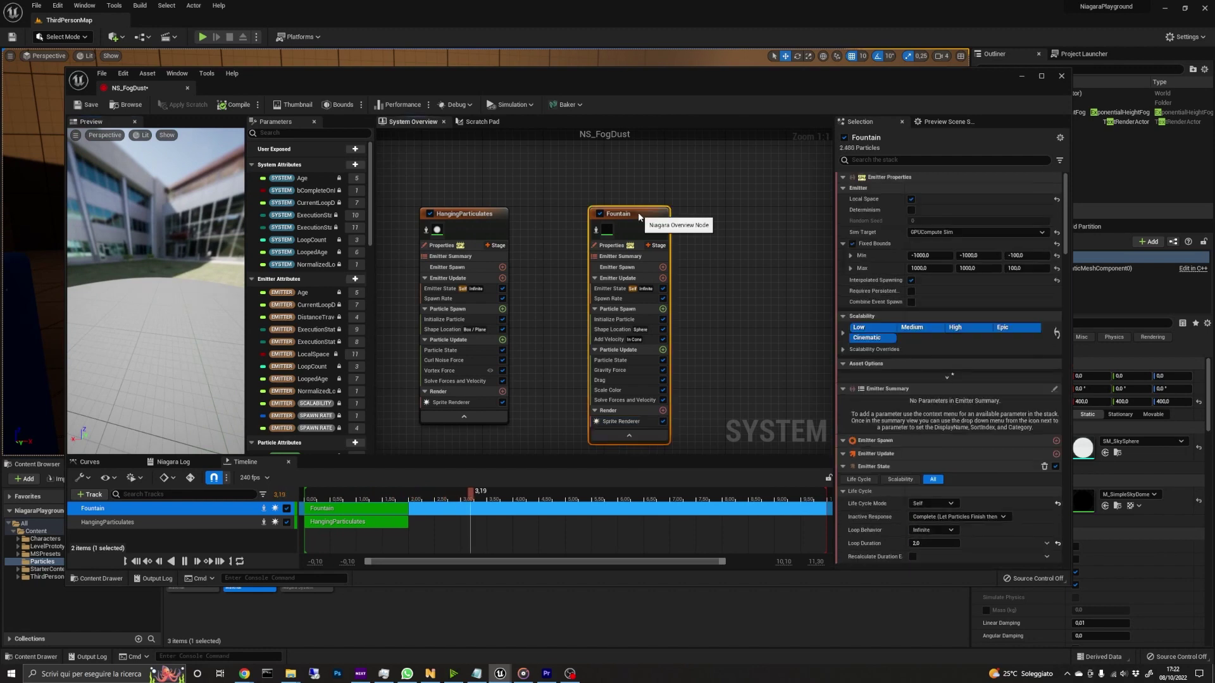
{"action": "left_click", "coordinate": [614, 330]}
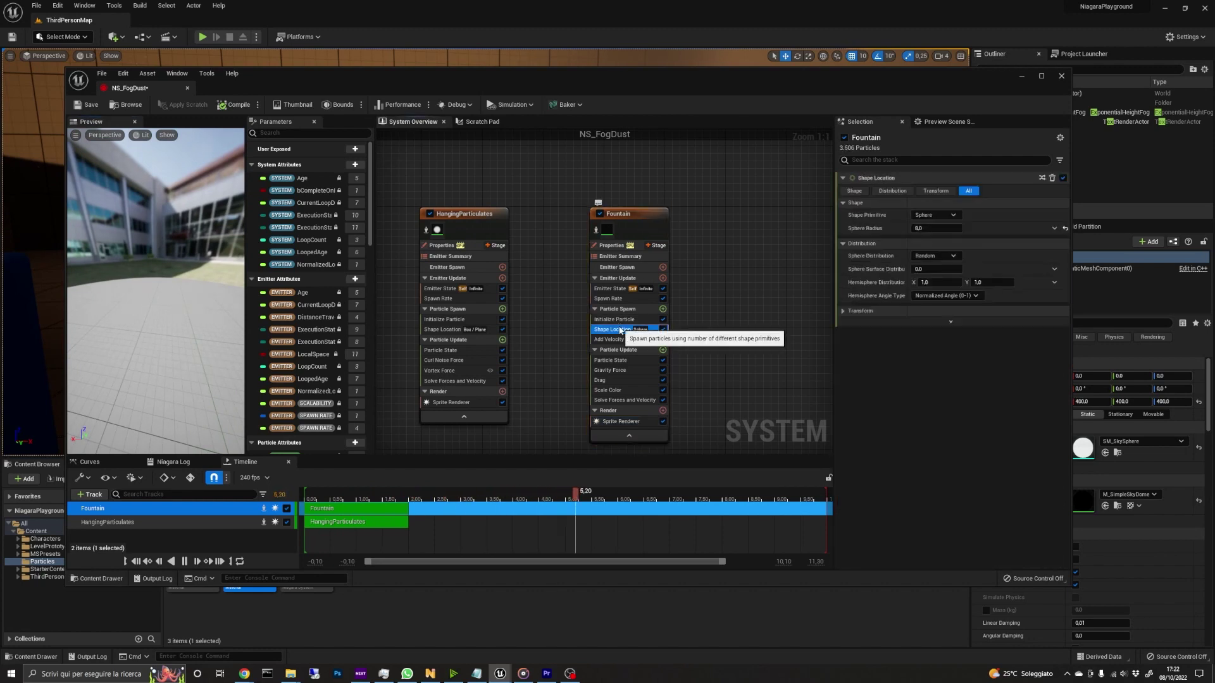
{"action": "left_click", "coordinate": [934, 215]}
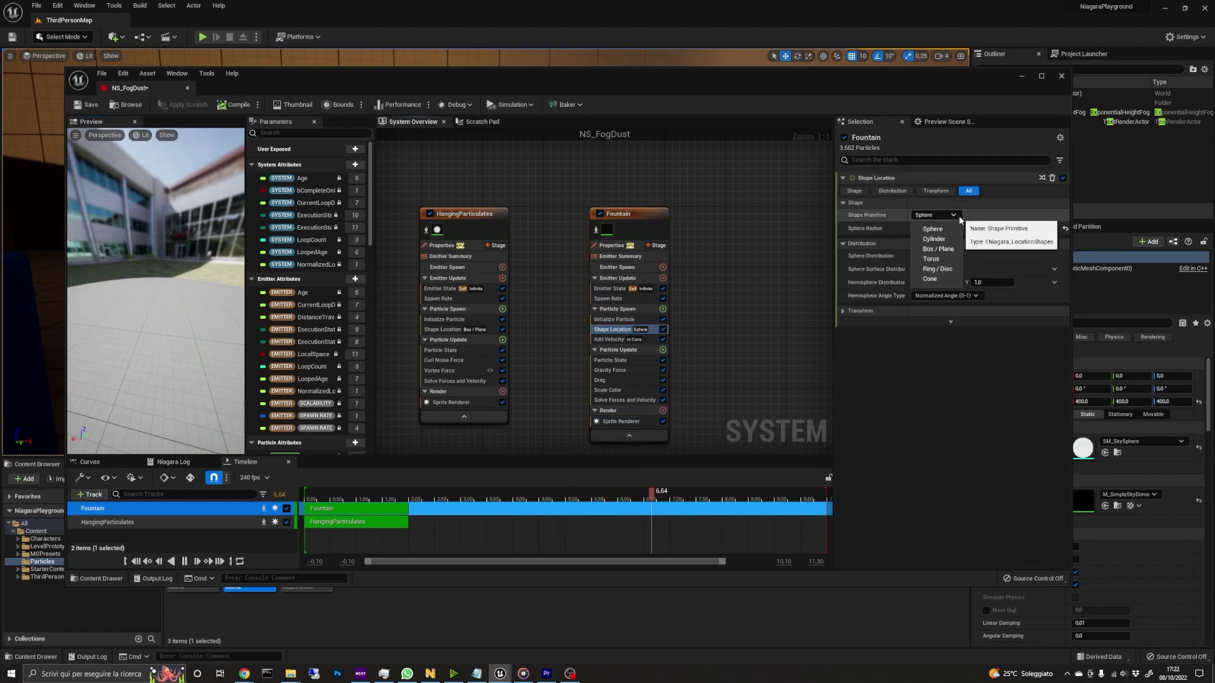
{"action": "left_click", "coordinate": [934, 249]}
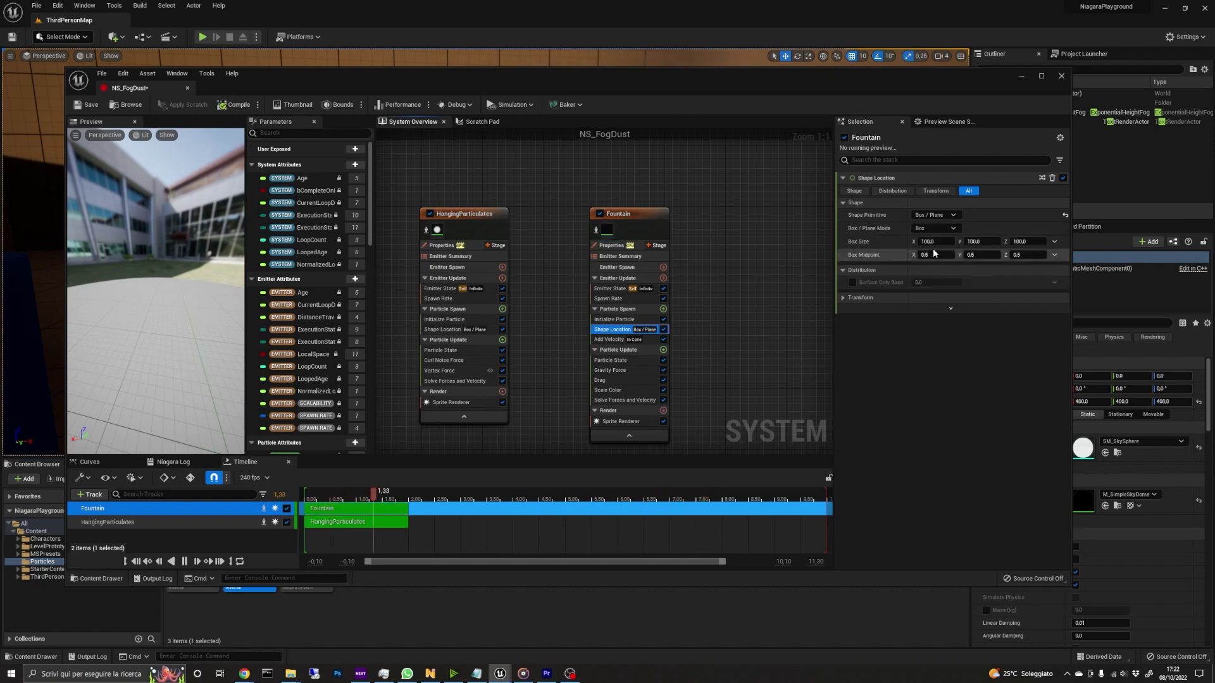
{"action": "left_click", "coordinate": [945, 241]}
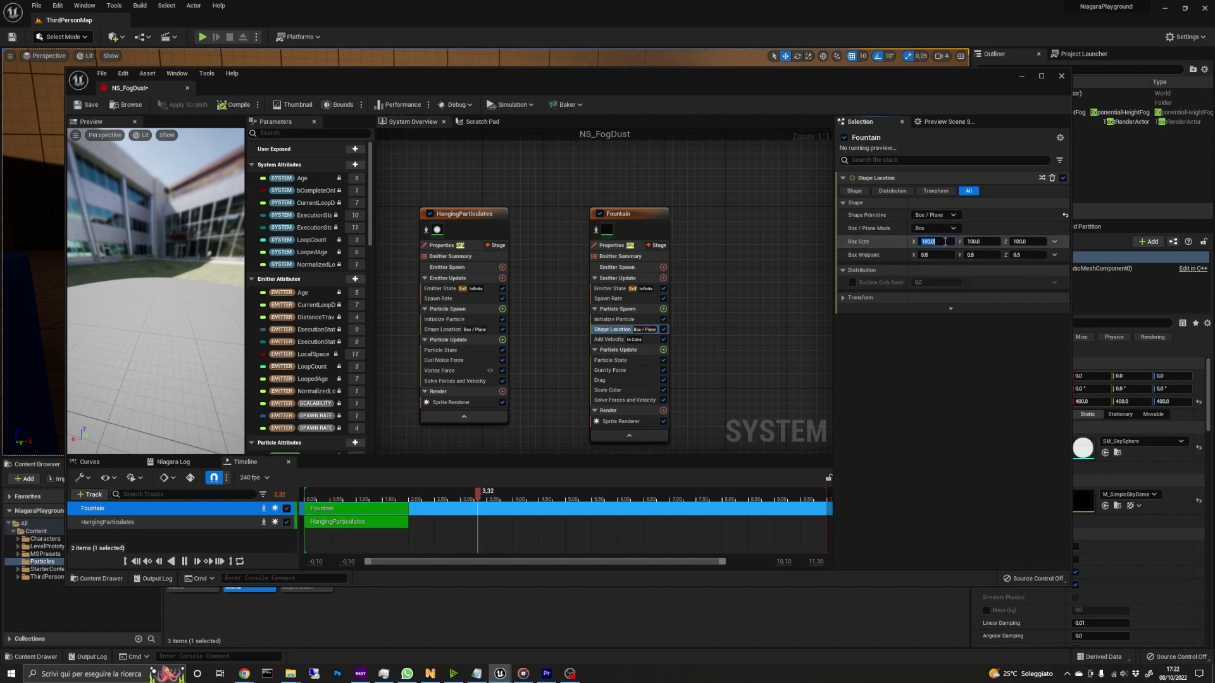
{"action": "type", "text": "2000"}
{"action": "key", "text": "Tab"}
{"action": "type", "text": "1"}
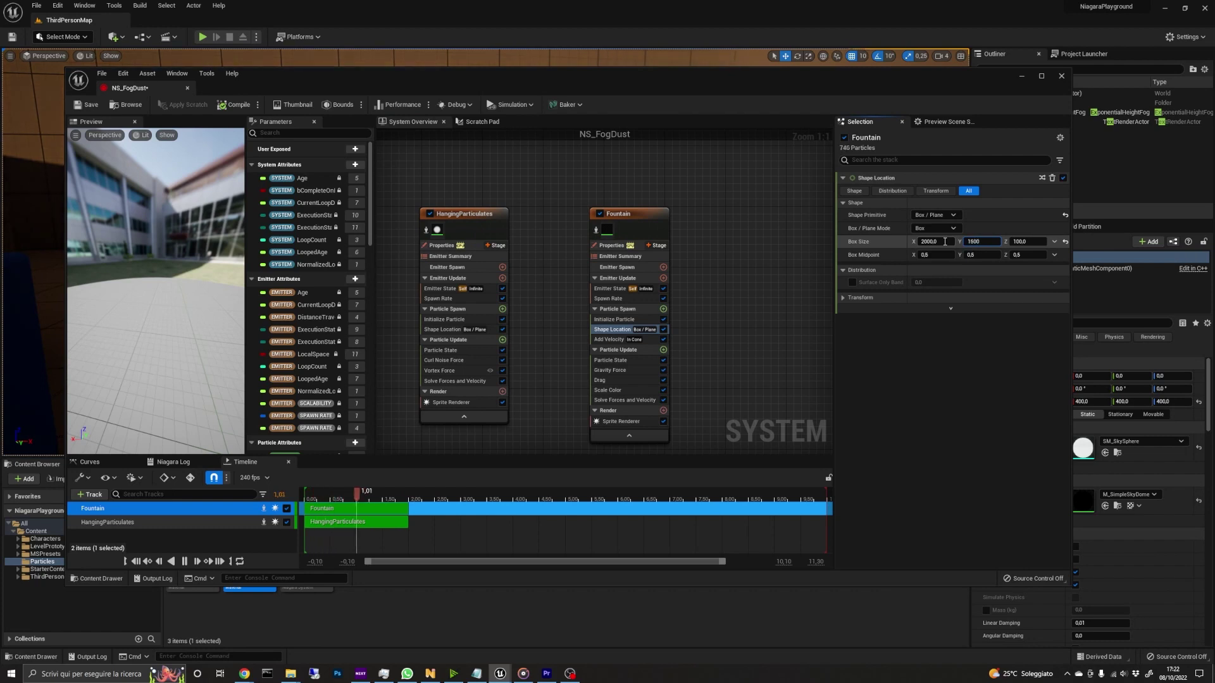
{"action": "type", "text": "500"}
{"action": "key", "text": "Tab"}
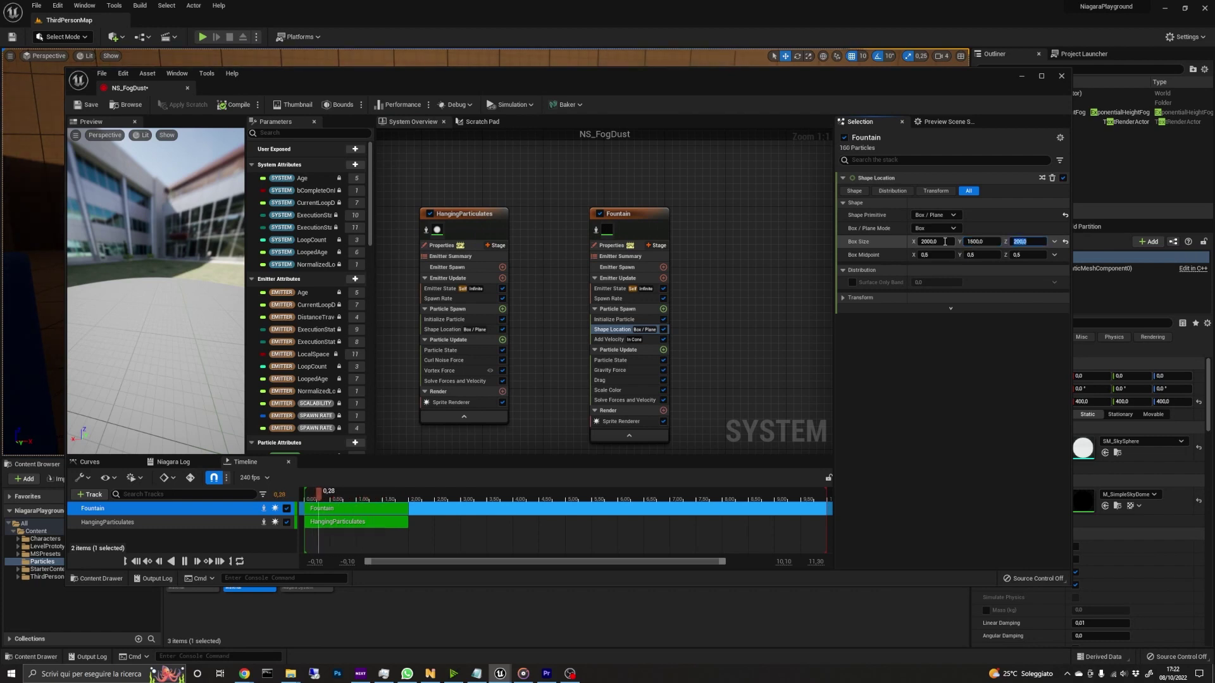
Set the Fountain's Add Velocity mode to Linear and drive its velocity with a Random Range Vector.
{"action": "left_click", "coordinate": [608, 339]}
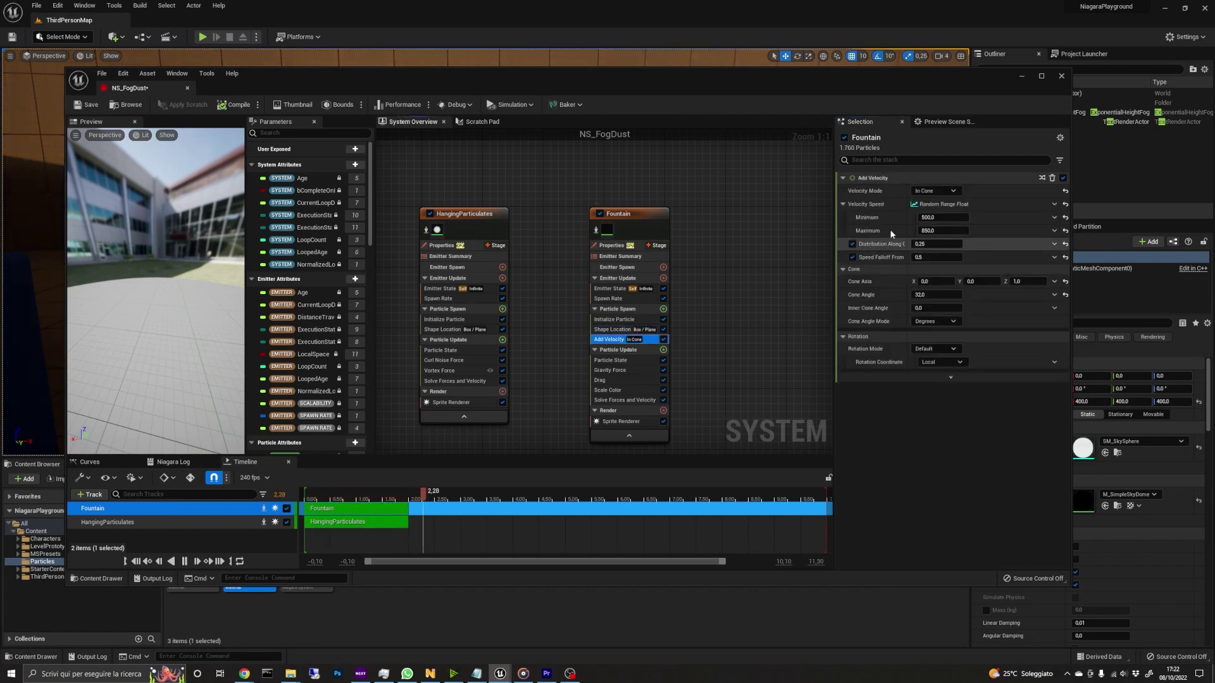
{"action": "left_click", "coordinate": [946, 191]}
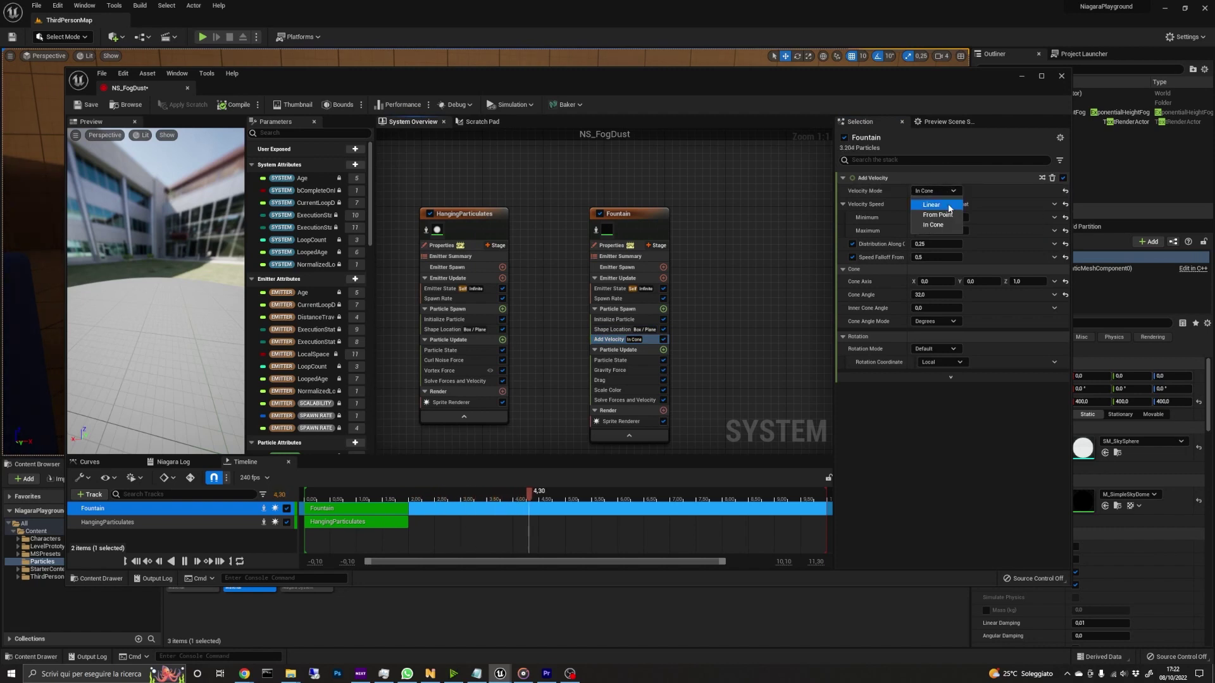
{"action": "left_click", "coordinate": [932, 205]}
{"action": "left_click", "coordinate": [1054, 205]}
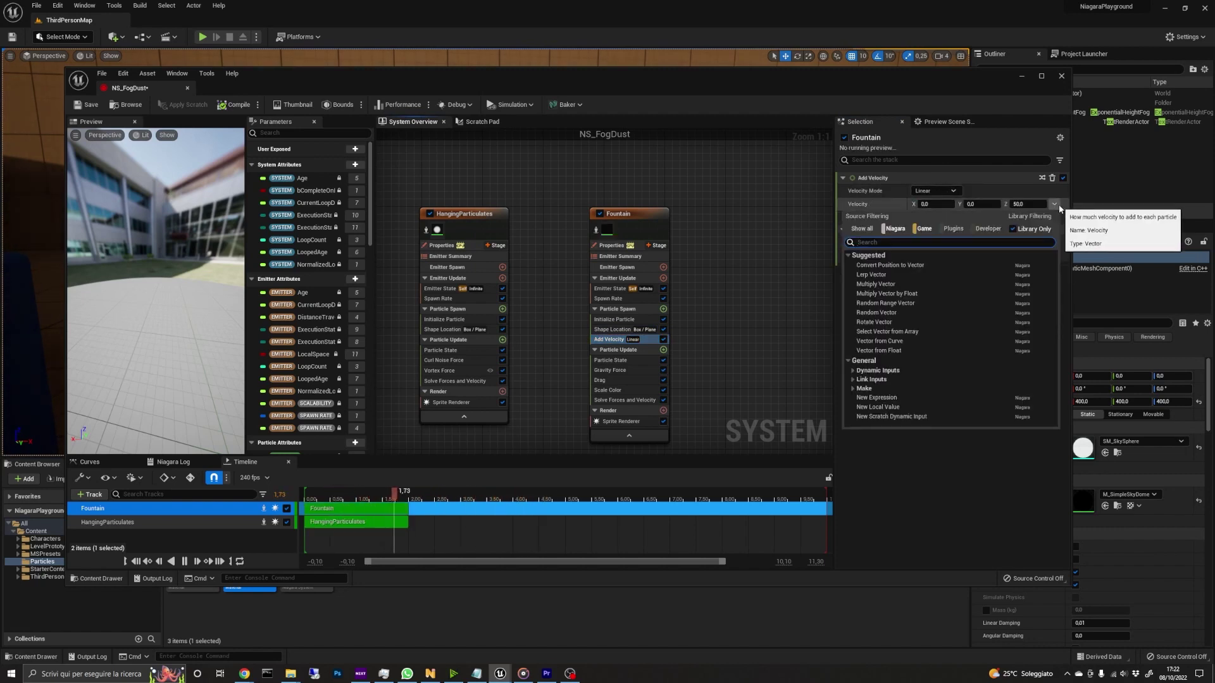
{"action": "left_click", "coordinate": [915, 303]}
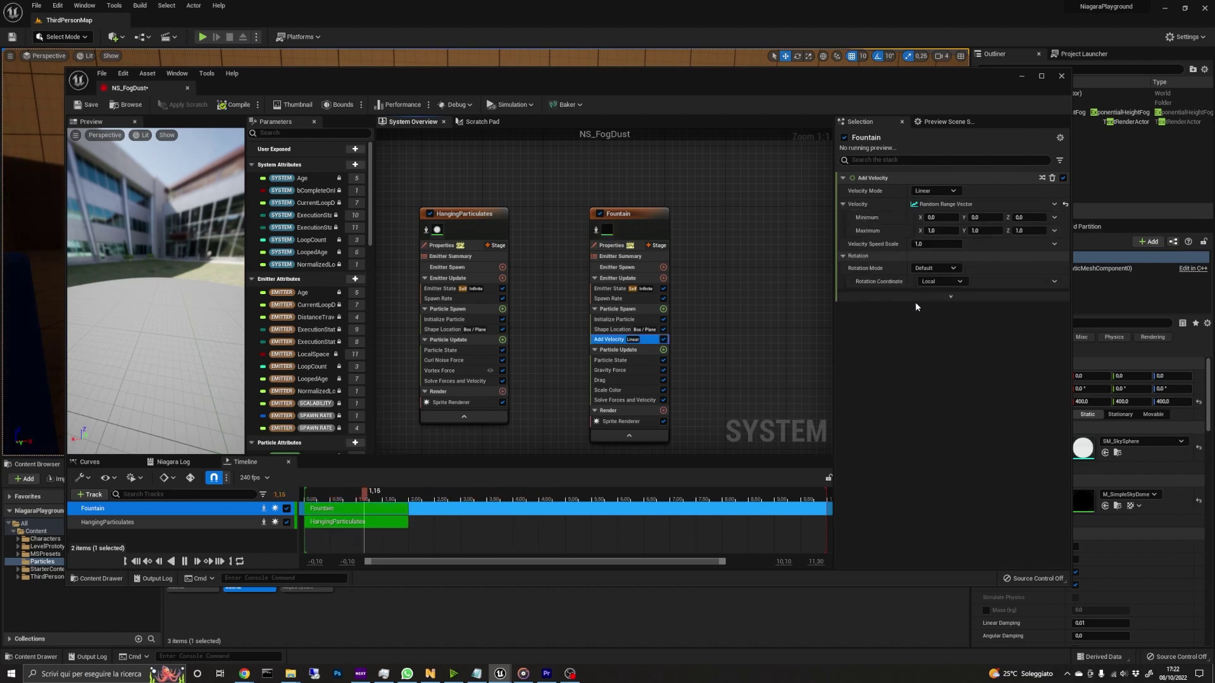
Set the Fountain's random velocity range to a minimum of X 2, Y 1, Z -3 and a maximum of X 50, Y 10.
{"action": "left_click", "coordinate": [946, 218]}
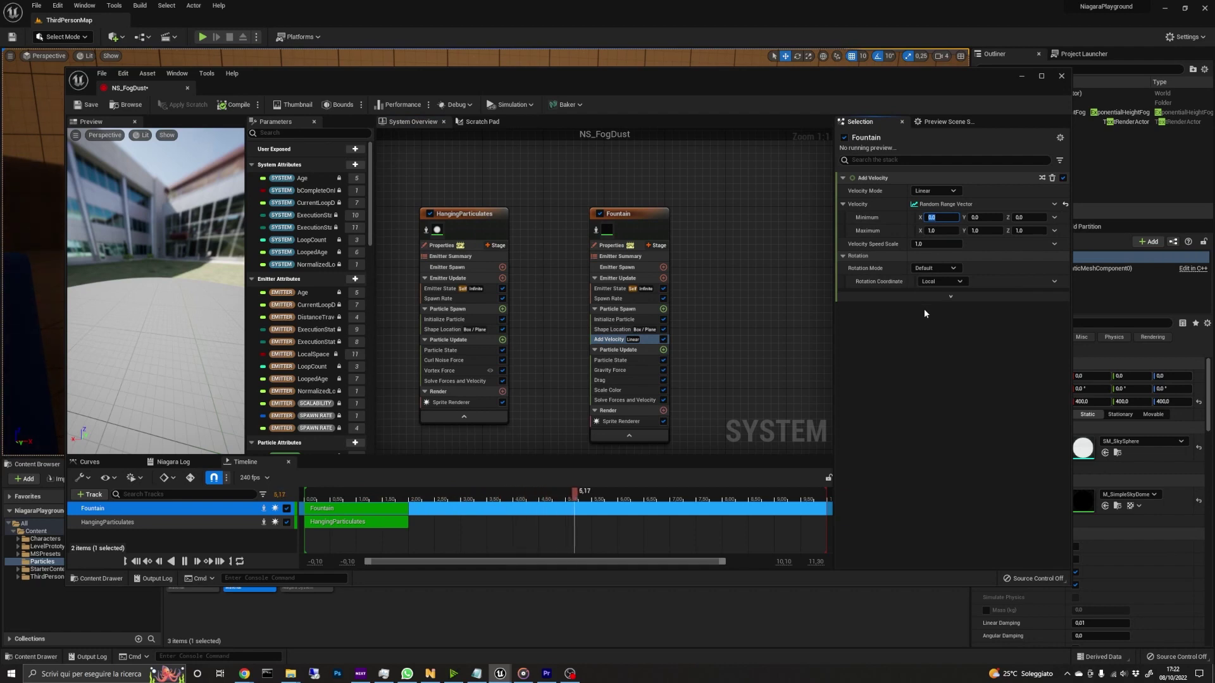
{"action": "type", "text": "2"}
{"action": "key", "text": "Tab"}
{"action": "type", "text": "1"}
{"action": "key", "text": "Tab"}
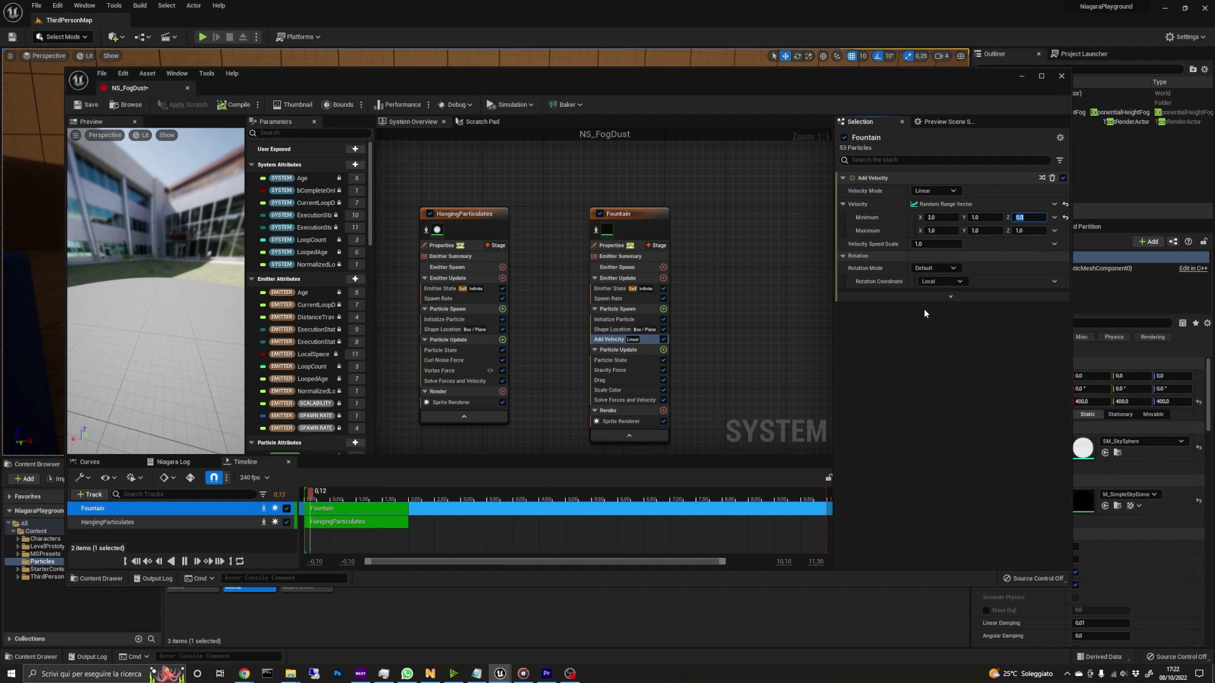
{"action": "type", "text": "-3"}
{"action": "key", "text": "Tab"}
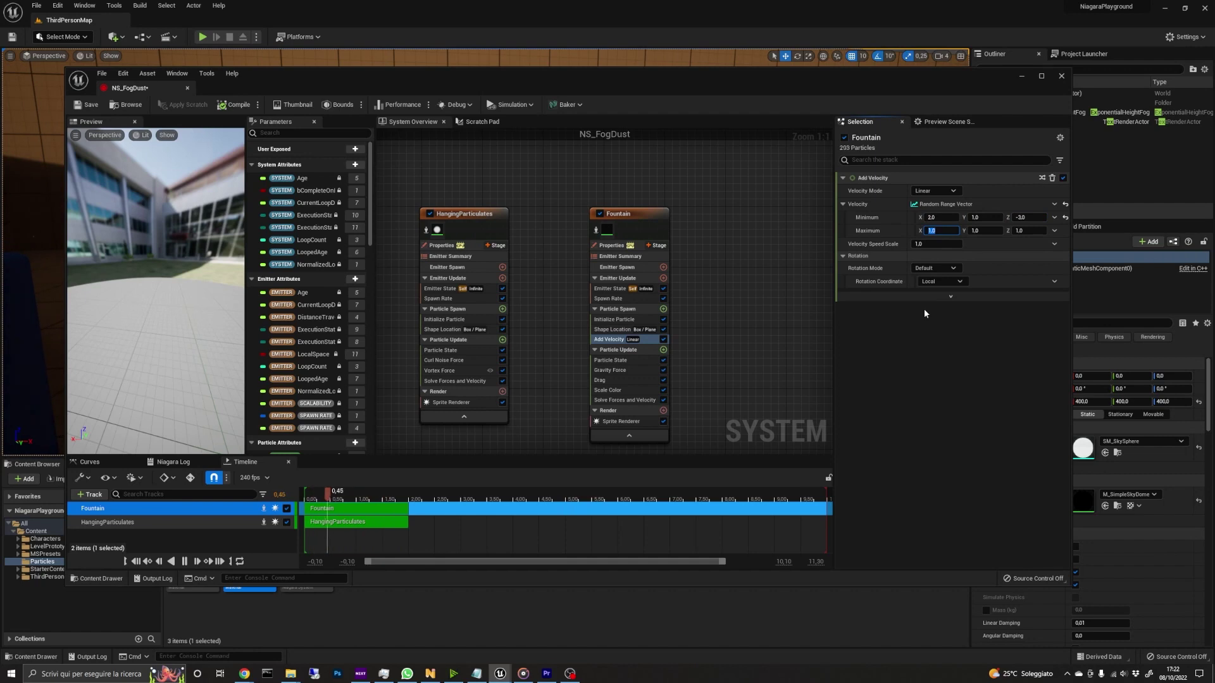
{"action": "type", "text": "50"}
{"action": "key", "text": "Tab"}
{"action": "type", "text": "10"}
{"action": "key", "text": "Tab"}
Delete the Fountain's Gravity Force module and apply the rise-and-fall template, peaking at mid-life, to the Scale Color alpha curve.
{"action": "right_click", "coordinate": [626, 370]}
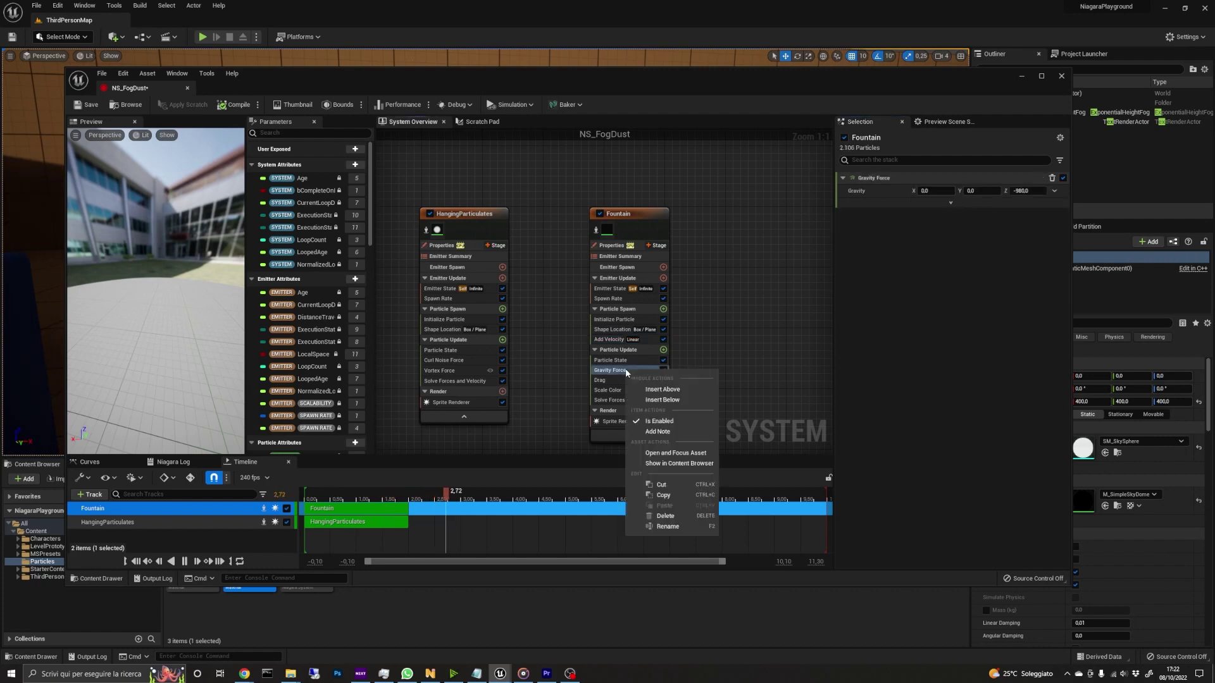
{"action": "left_click", "coordinate": [684, 516]}
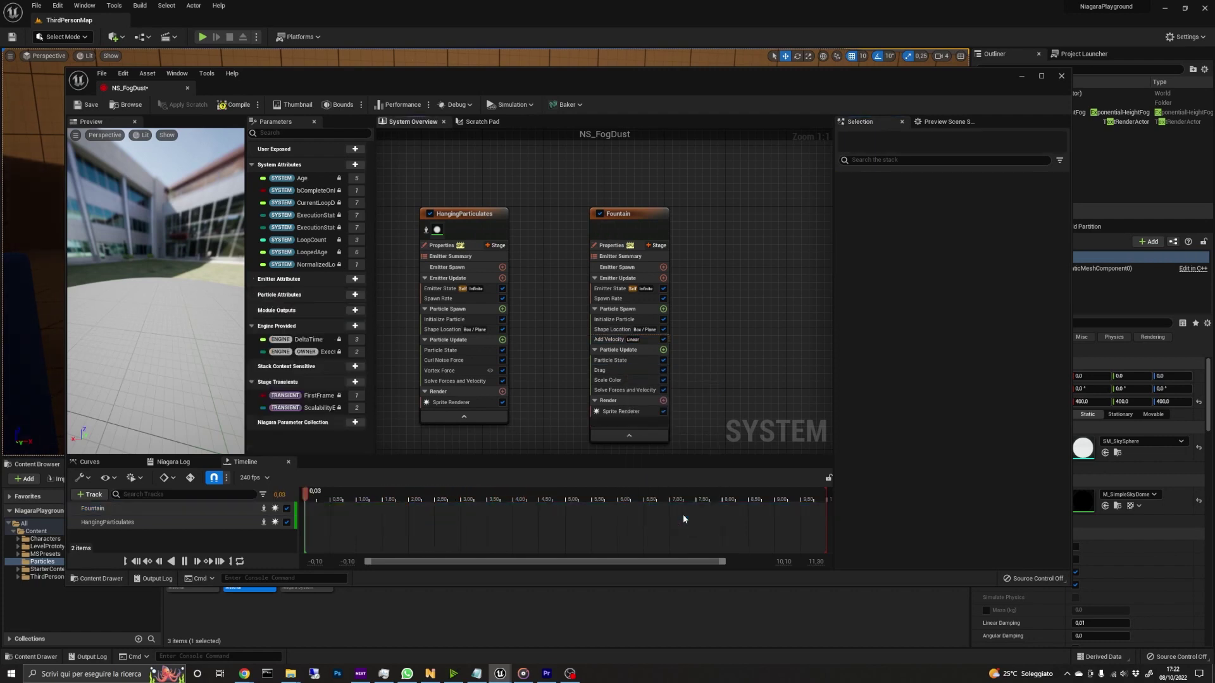
{"action": "left_click", "coordinate": [632, 382]}
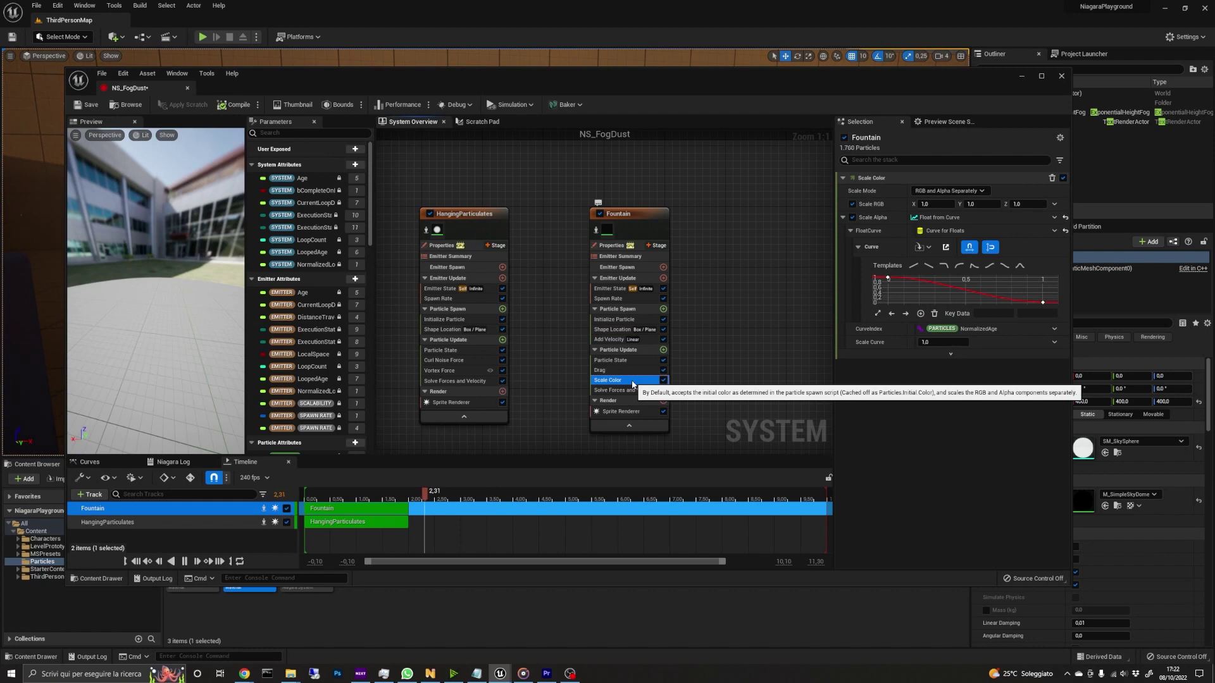
{"action": "left_click", "coordinate": [1018, 267]}
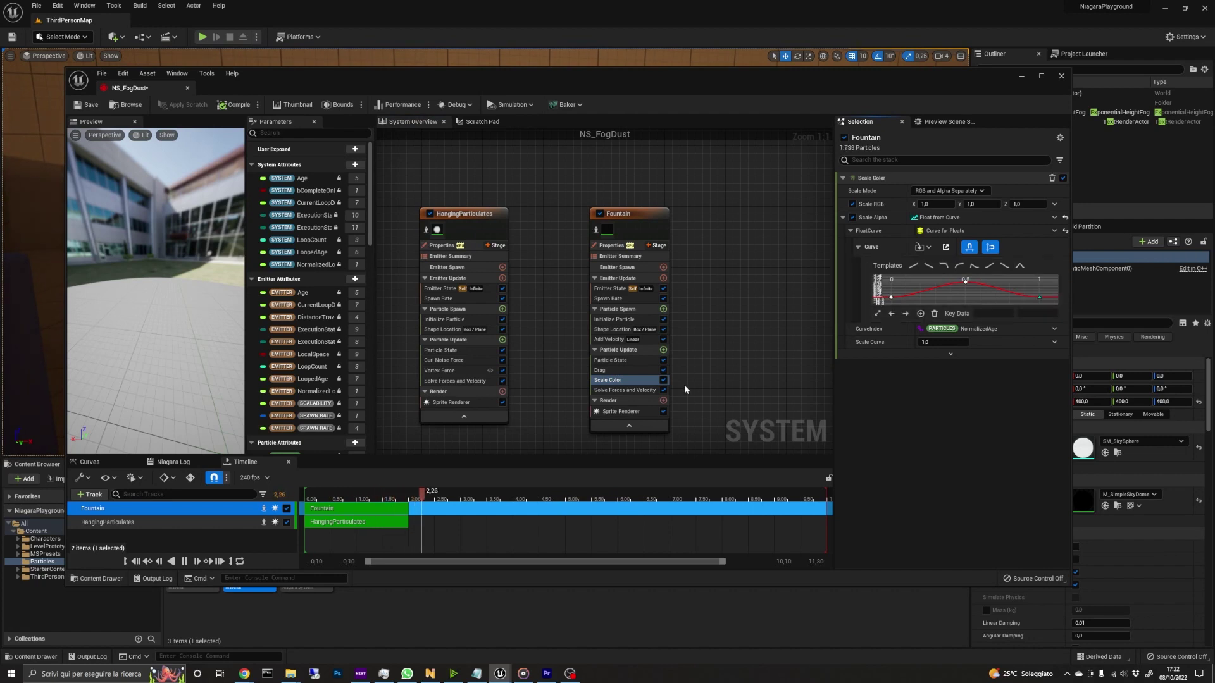
Add a Jitter Position module to the Fountain's Particle Update stage with a jitter amount of 25.
{"action": "left_click", "coordinate": [663, 350]}
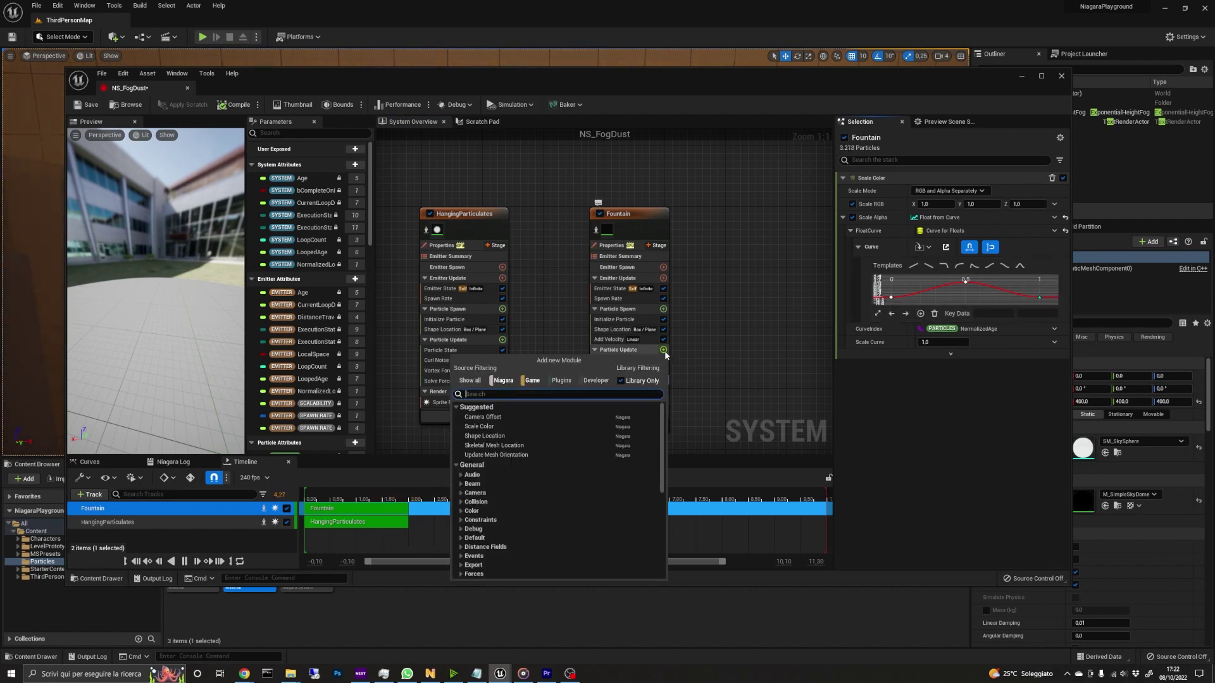
{"action": "type", "text": "jitt"}
{"action": "left_click", "coordinate": [515, 415]}
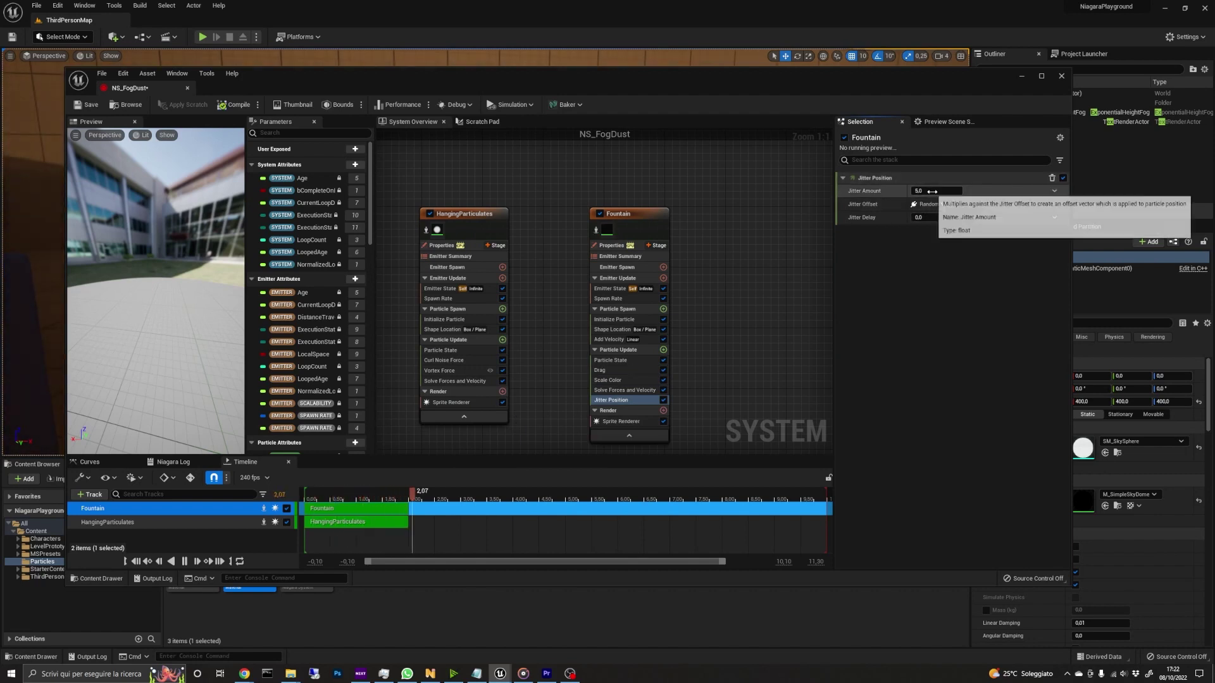
{"action": "left_click", "coordinate": [937, 190]}
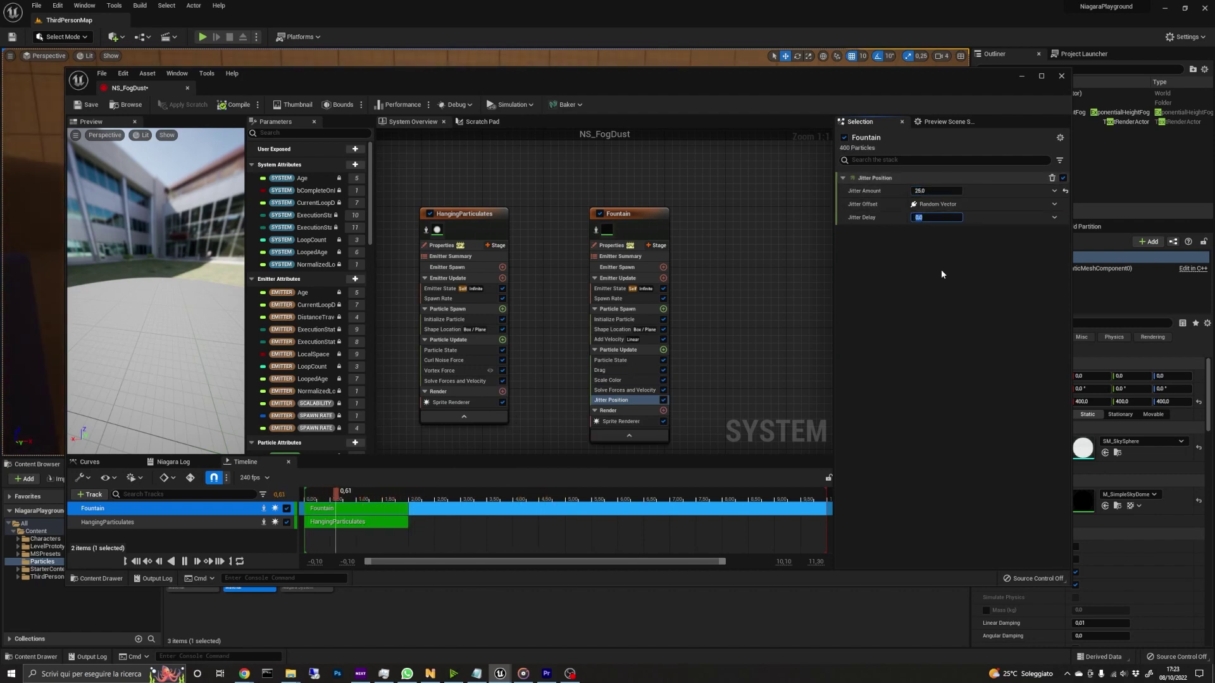
{"action": "key", "text": "Tab"}
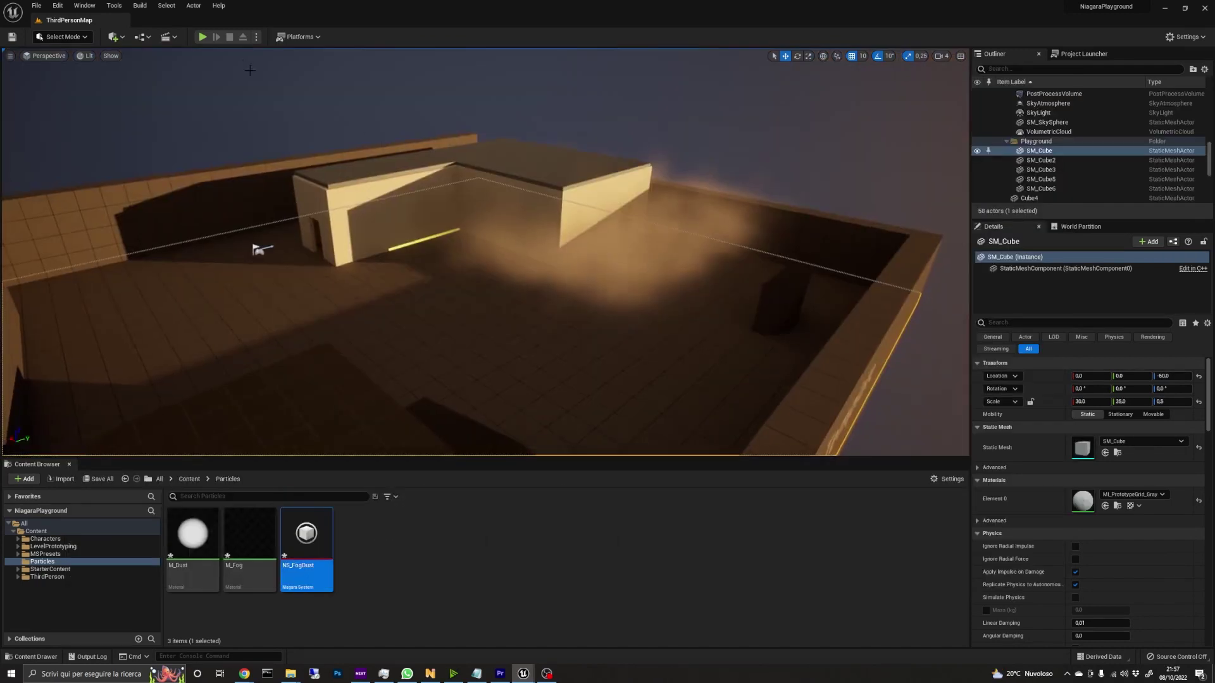
Play the level and walk the character into the building to examine the dust and fog effect.
{"action": "left_click", "coordinate": [202, 36]}
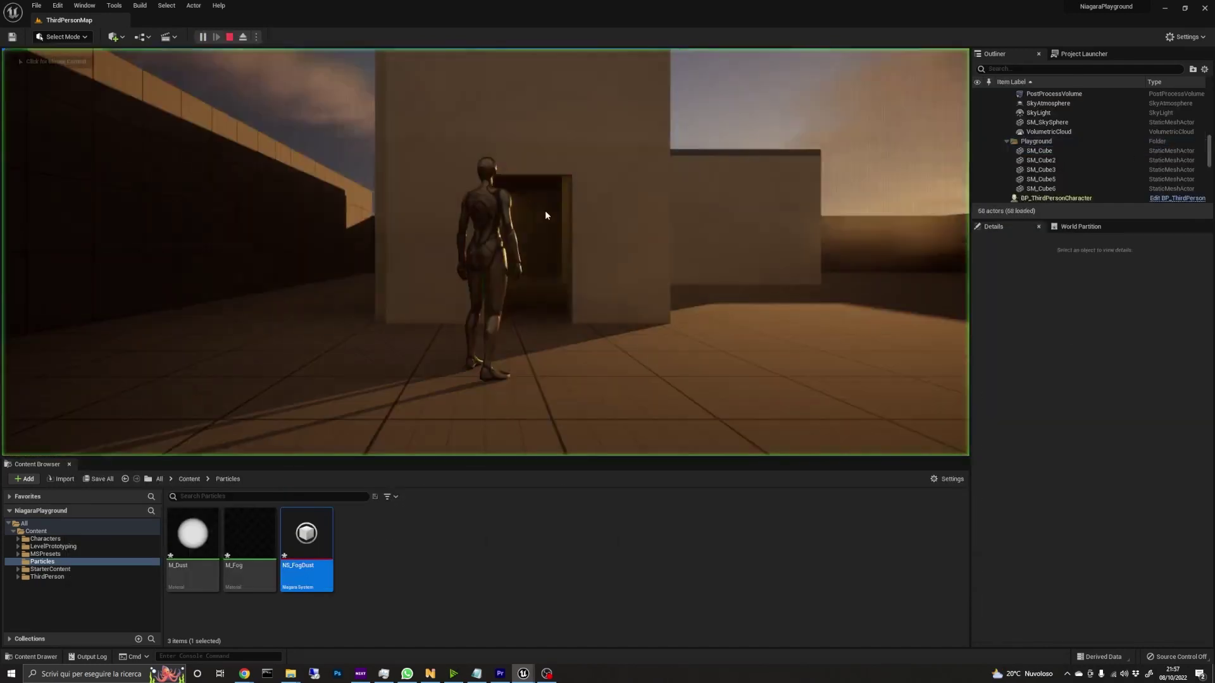
{"action": "key", "text": "w"}
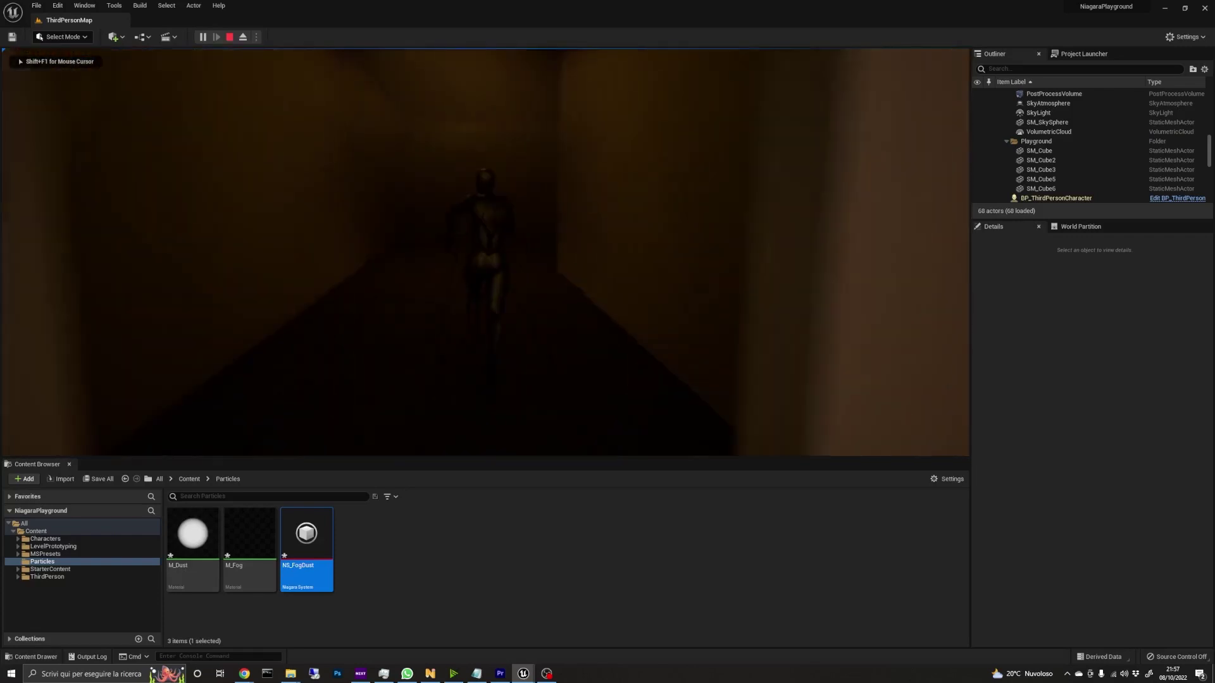
{"action": "key", "text": "w"}
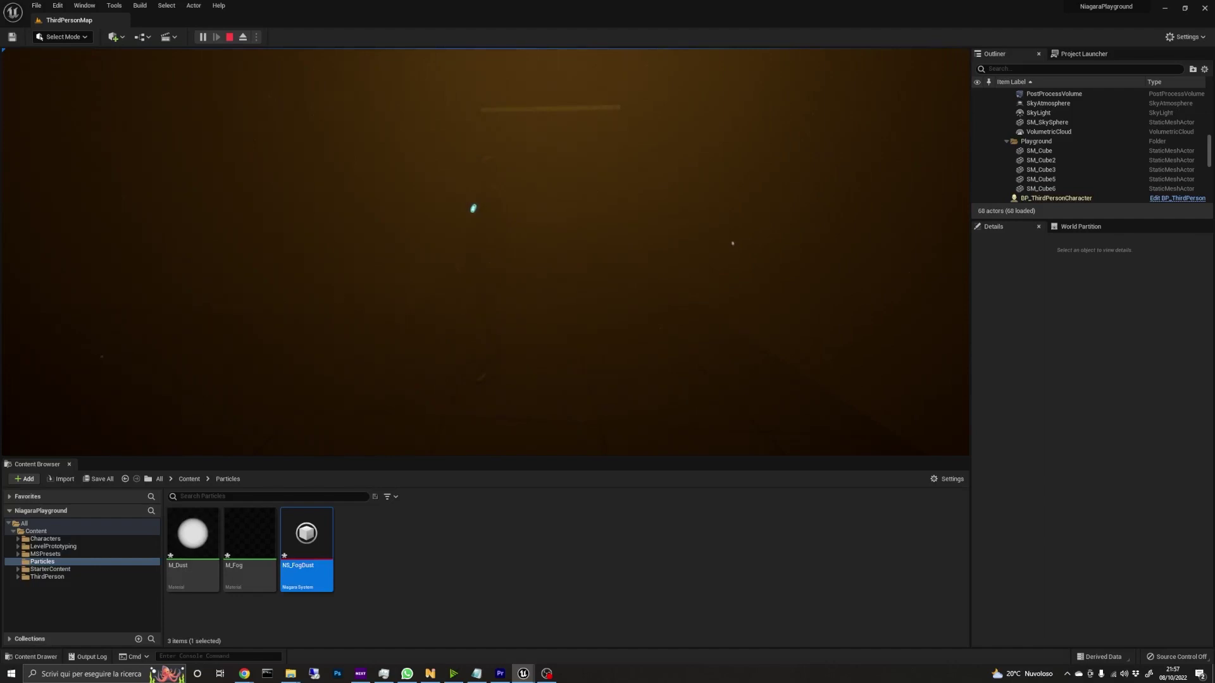
{"action": "key", "text": "w"}
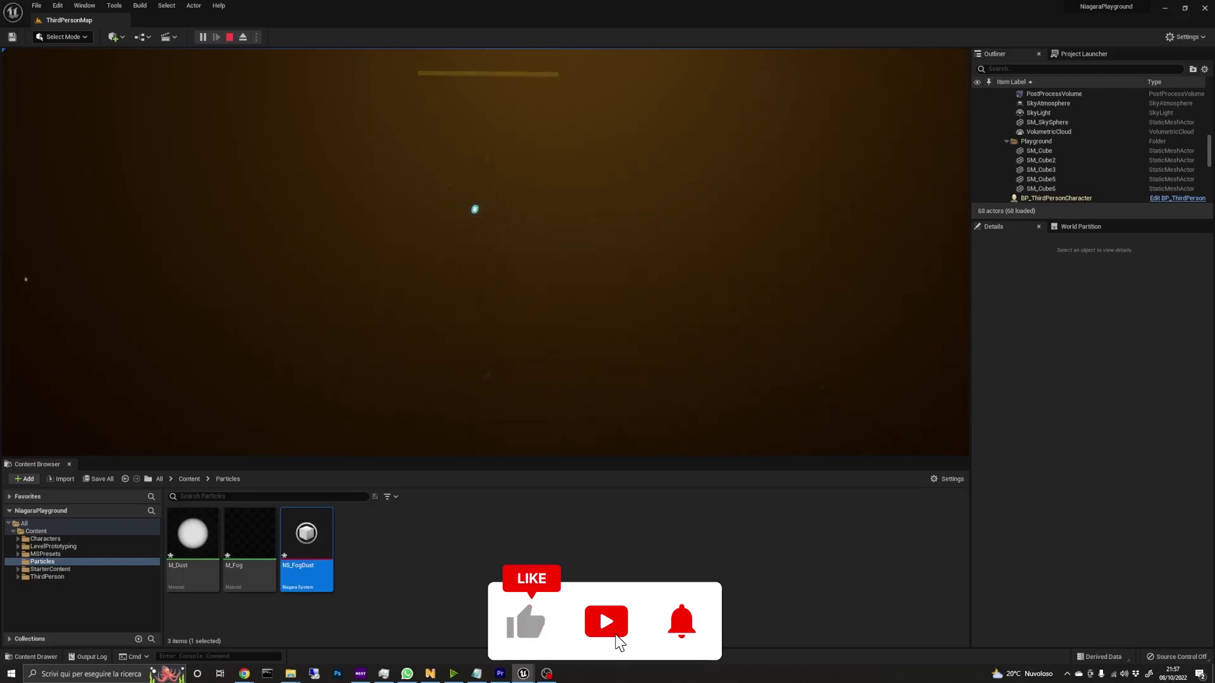
{"action": "key", "text": "w"}
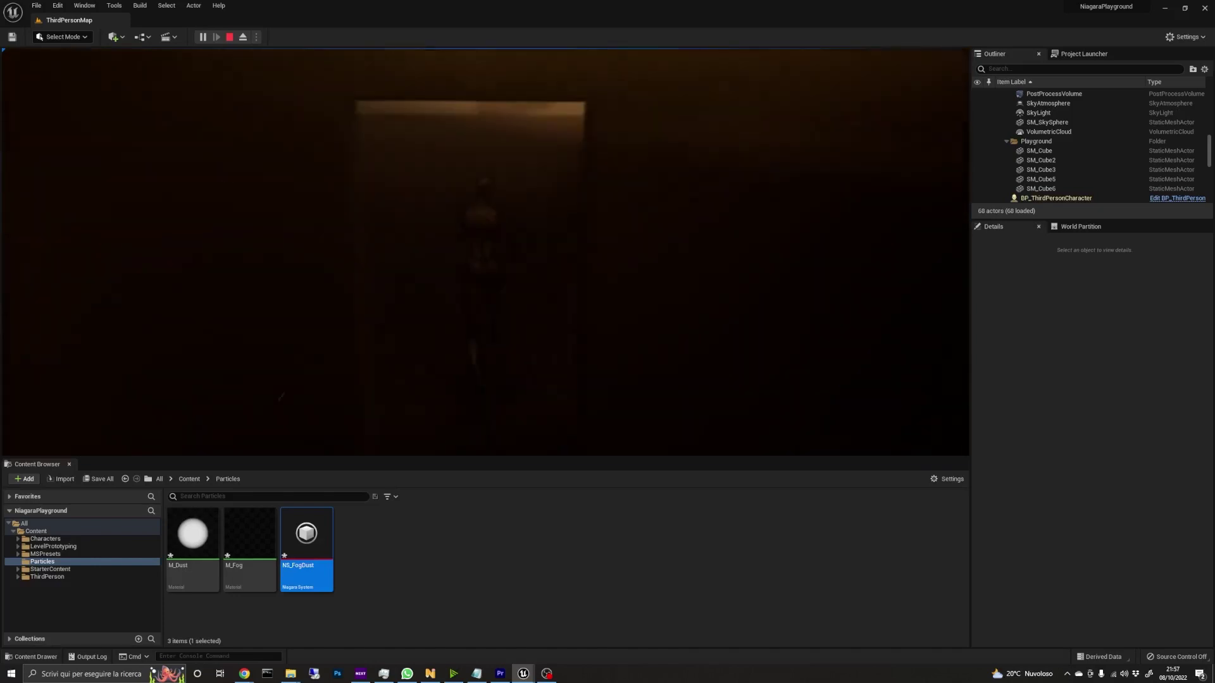
{"action": "key", "text": "s"}
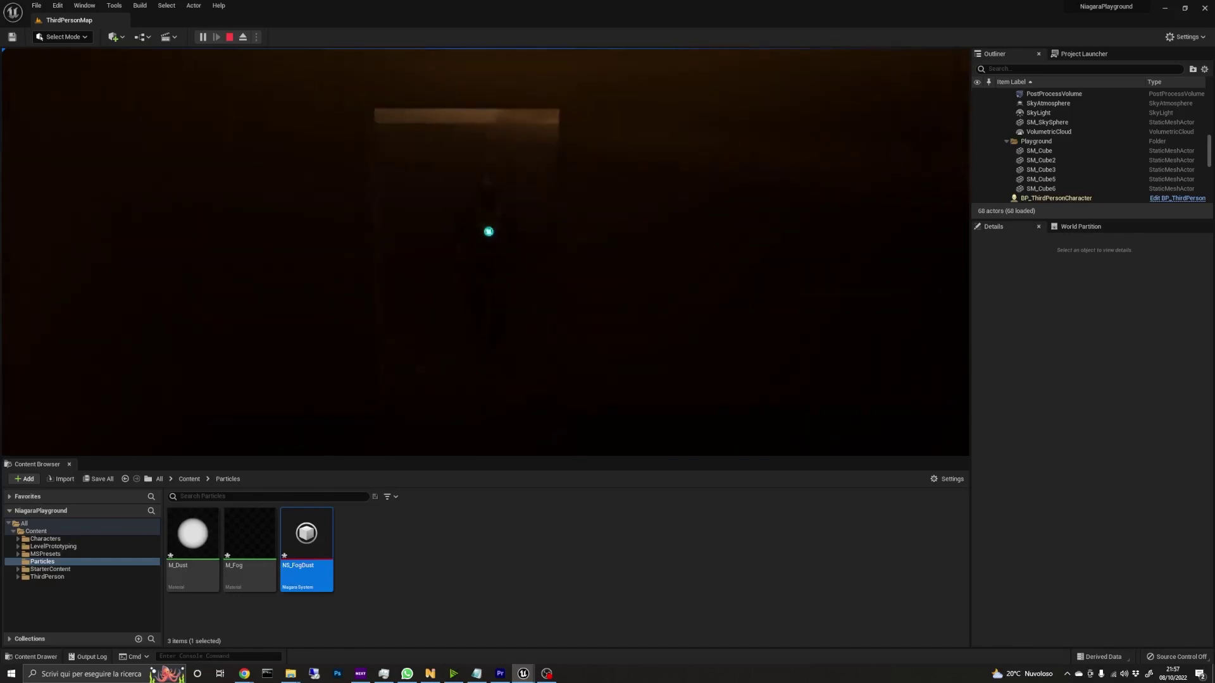